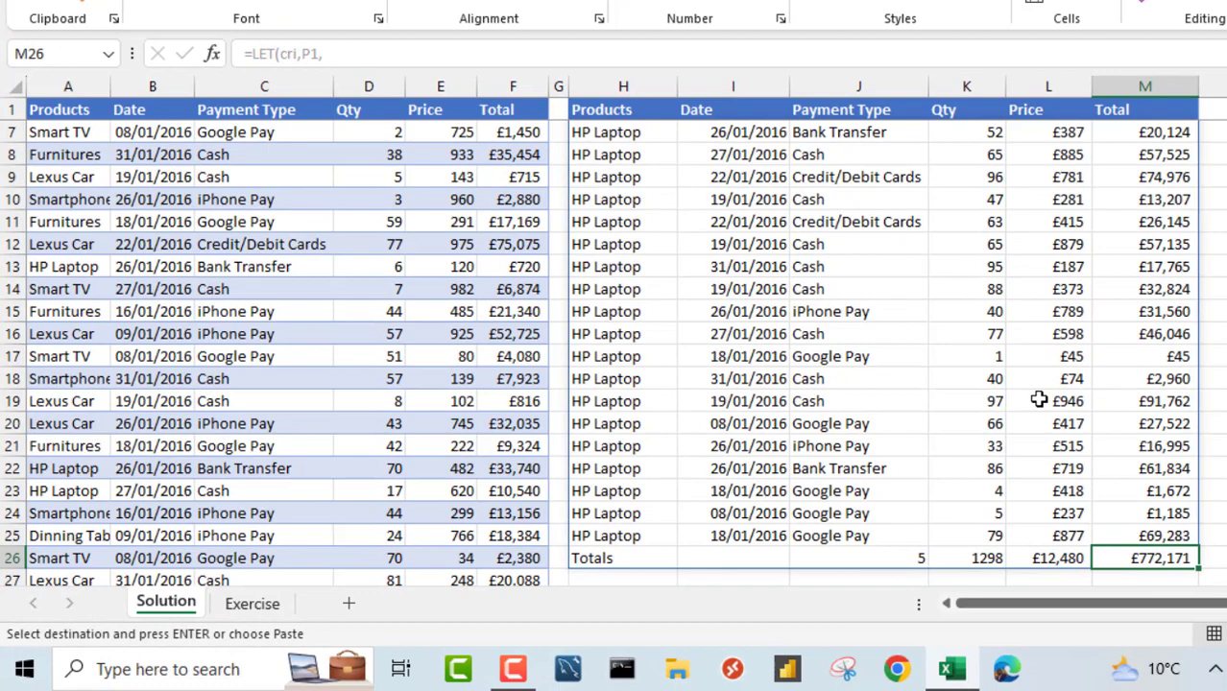
Examine the filtered HP Laptop rows and the Totals row on the Solution sheet
{"action": "left_click", "coordinate": [785, 311]}
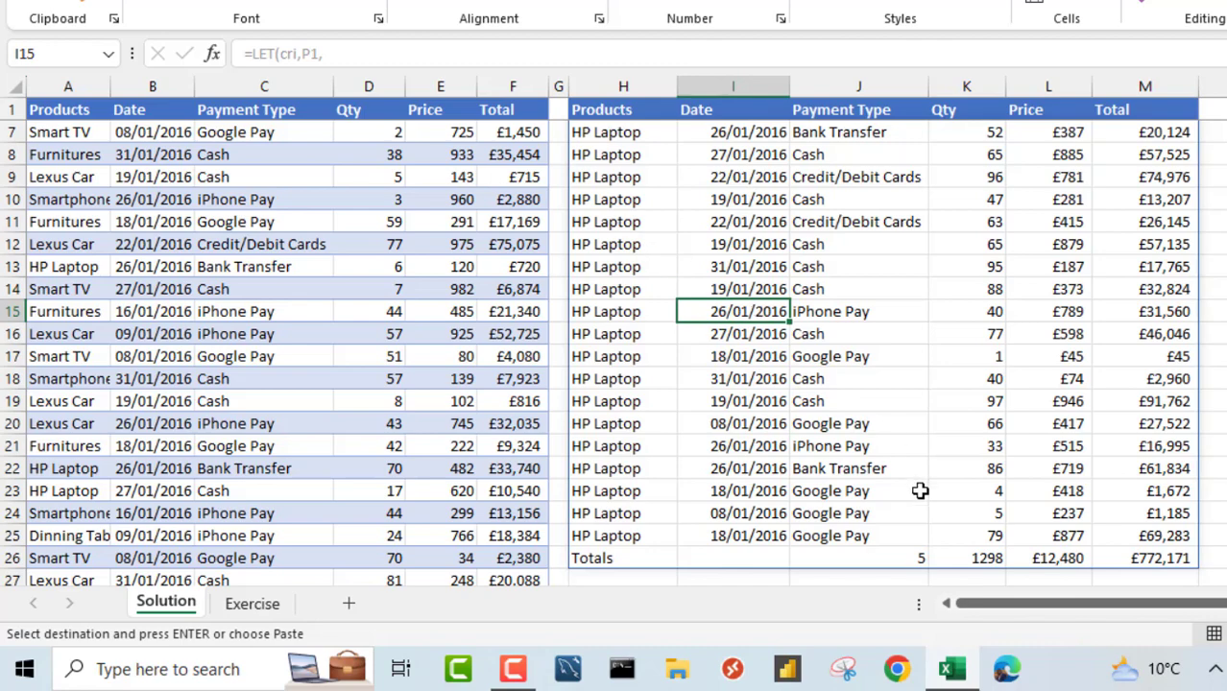
{"action": "left_click", "coordinate": [934, 553]}
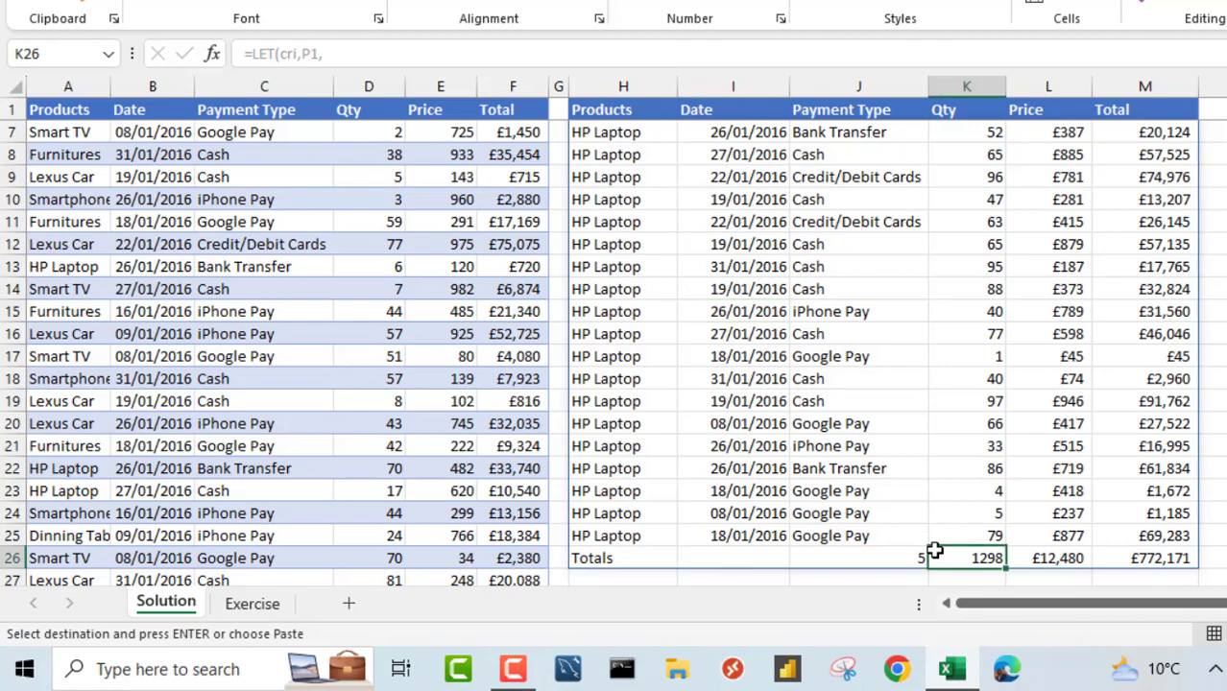
{"action": "left_click", "coordinate": [882, 550]}
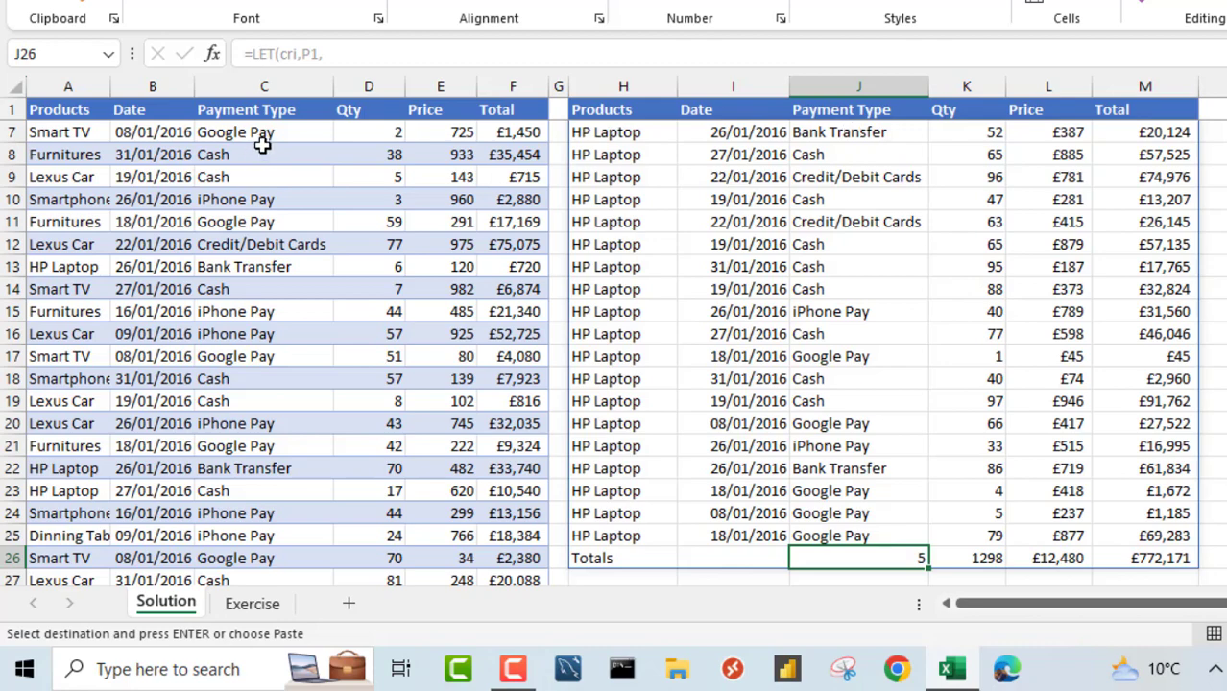
{"action": "left_click", "coordinate": [989, 427]}
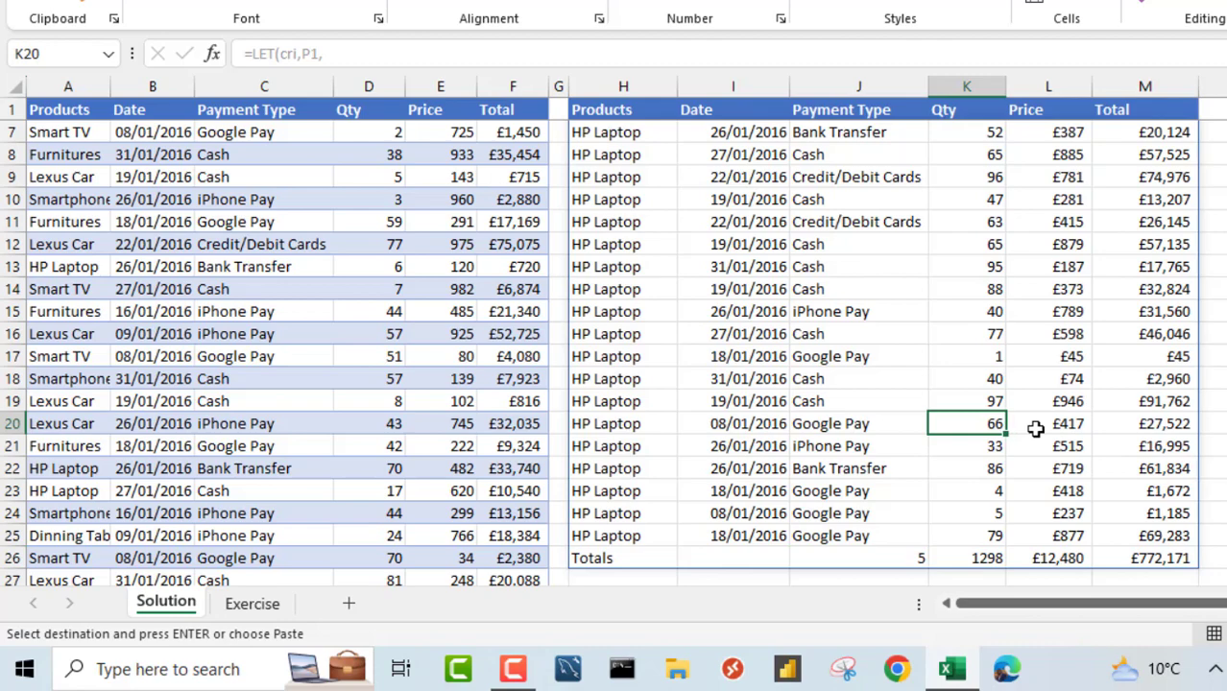
{"action": "left_click", "coordinate": [1150, 430]}
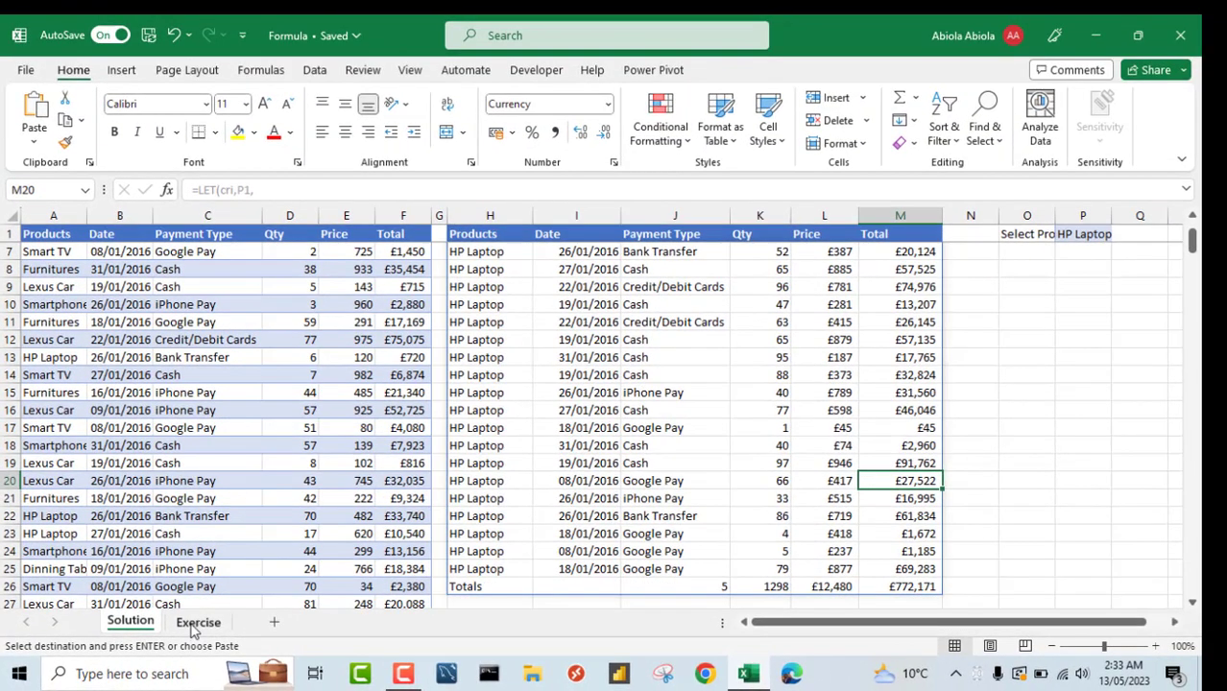
Go to the Exercise sheet and check the source table's name and the product choices offered in cell P1
{"action": "left_click", "coordinate": [196, 622]}
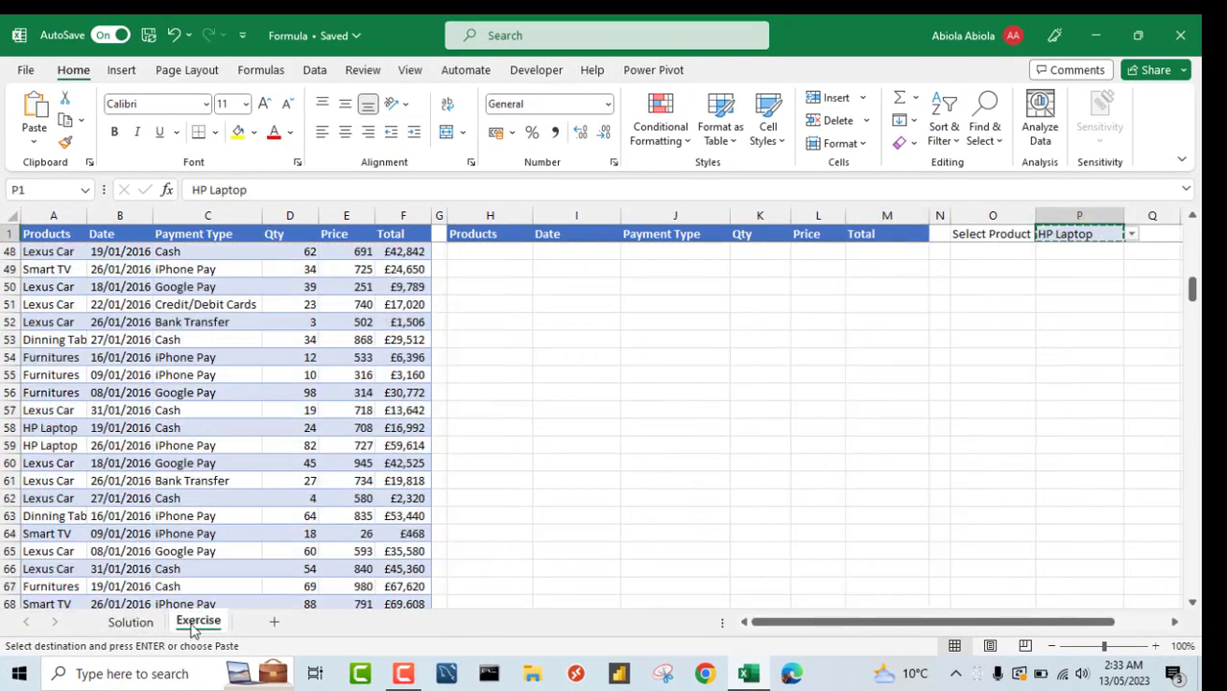
{"action": "left_click", "coordinate": [159, 376]}
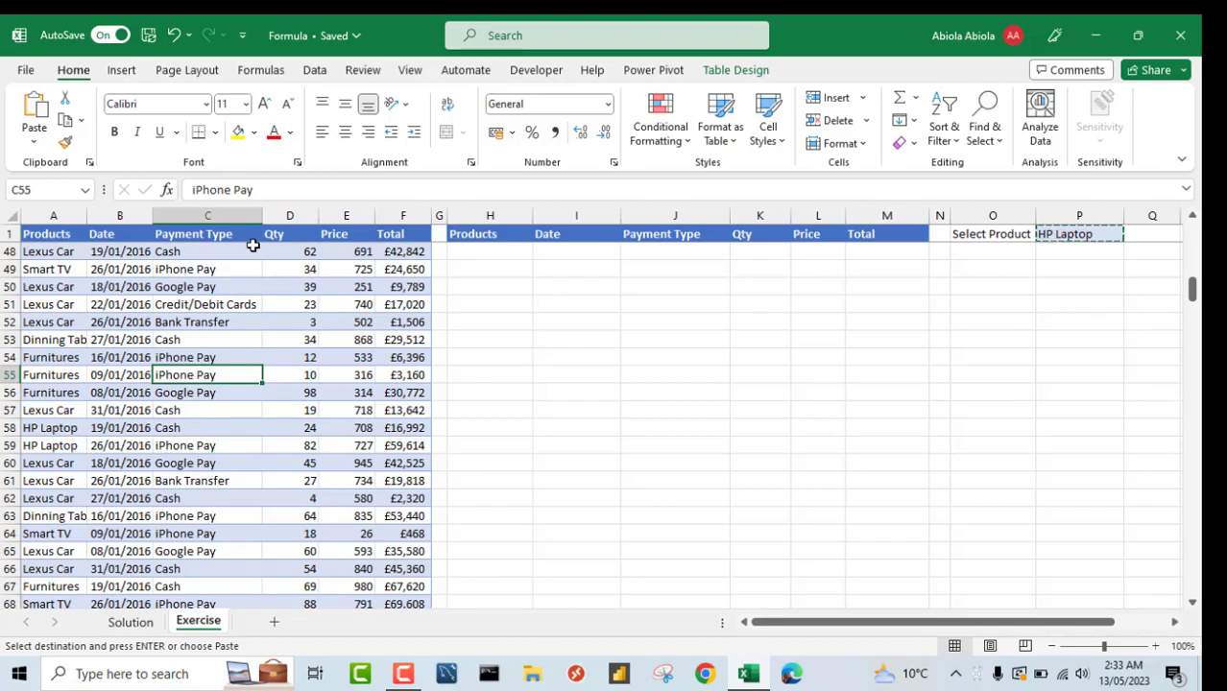
{"action": "left_click", "coordinate": [766, 74]}
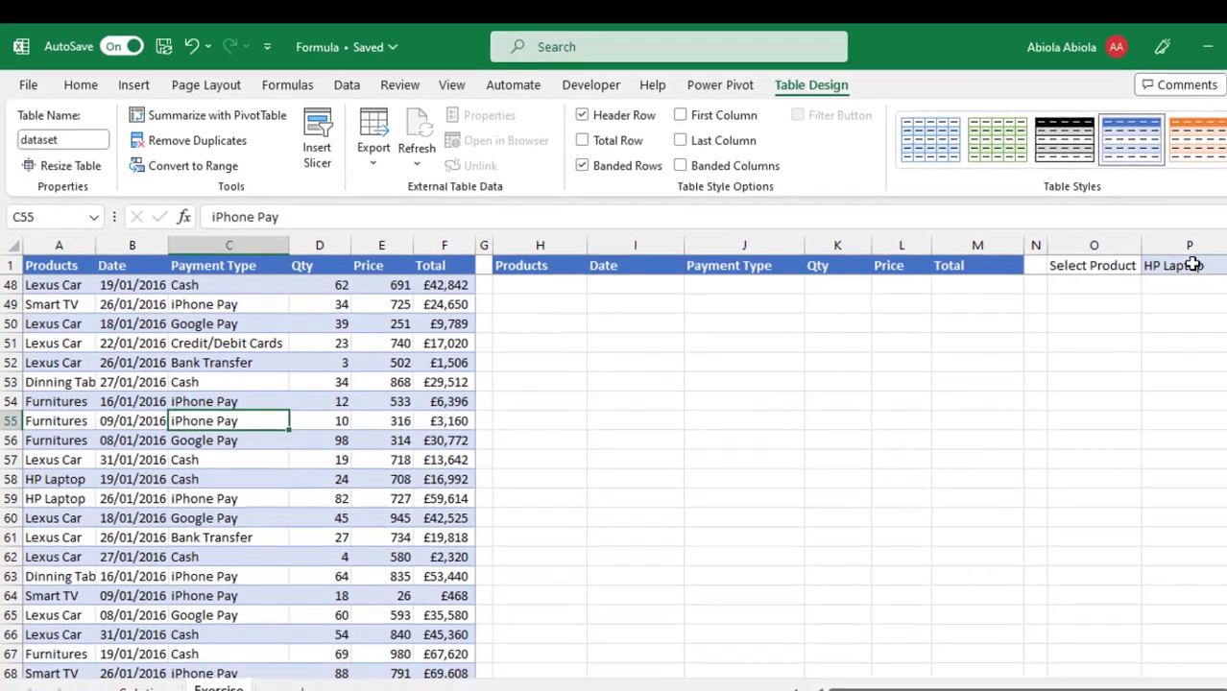
{"action": "left_click", "coordinate": [1211, 265]}
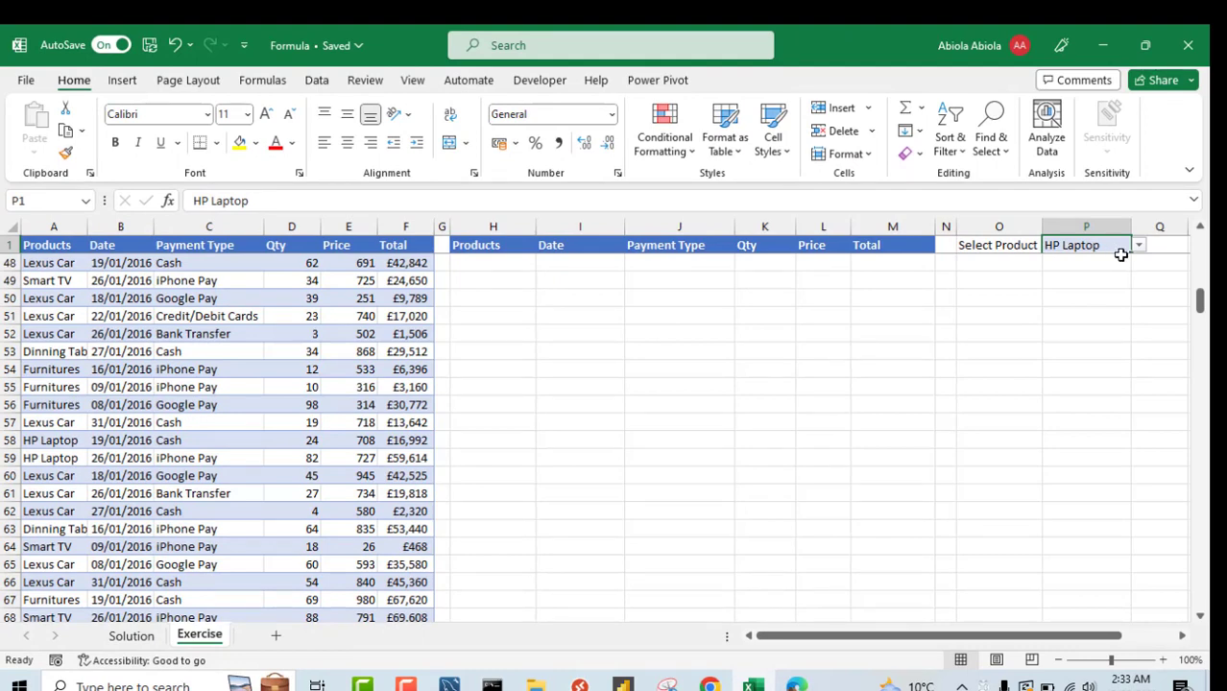
{"action": "left_click", "coordinate": [1140, 248]}
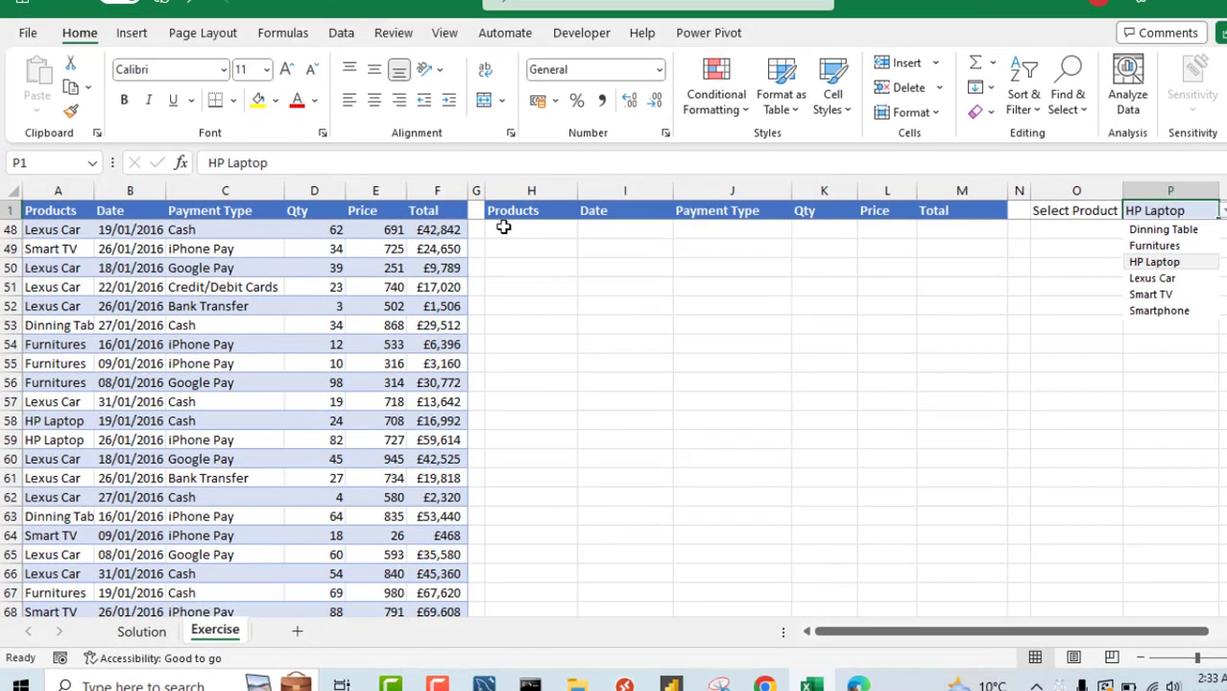
Start a LET formula in cell H2 that defines the name criteria as cell P1
{"action": "left_click", "coordinate": [503, 227]}
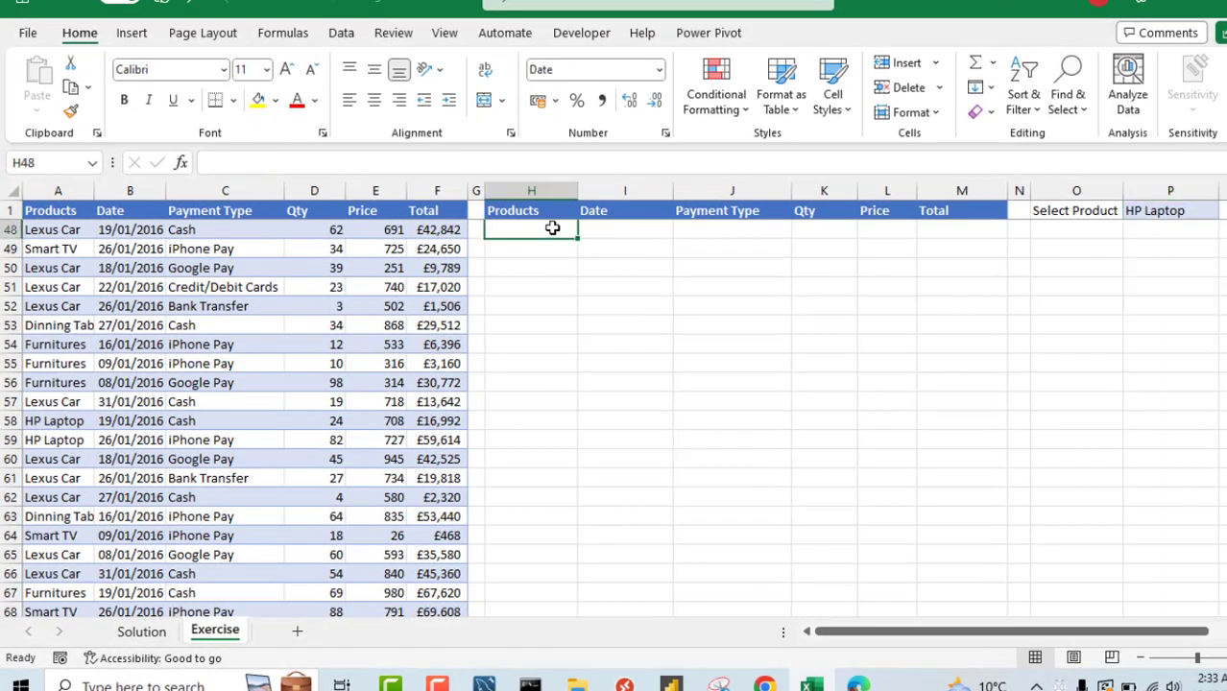
{"action": "key", "text": "ctrl+Up"}
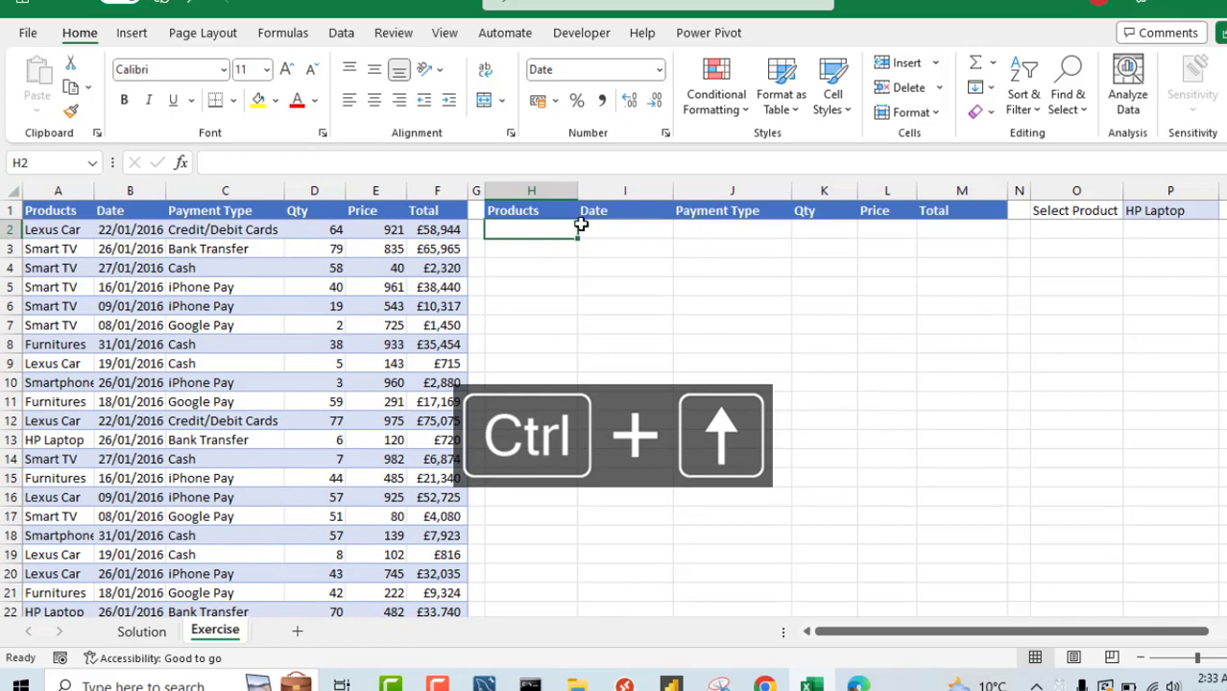
{"action": "type", "text": "=let"}
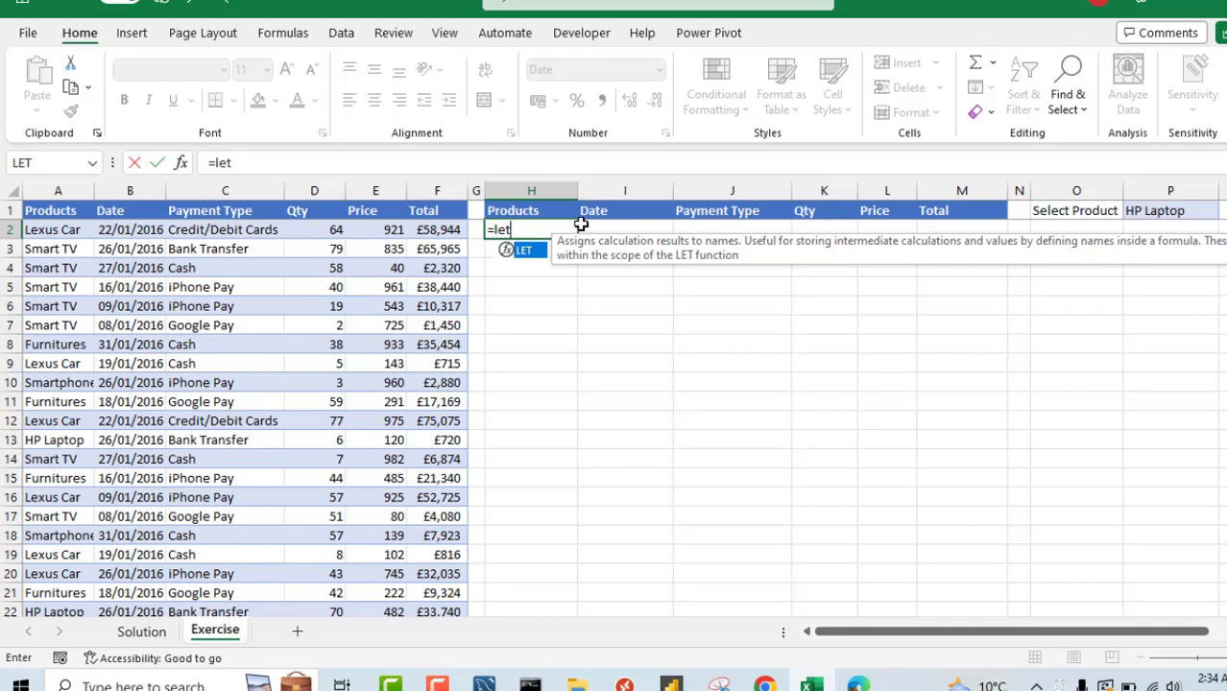
{"action": "key", "text": "Tab"}
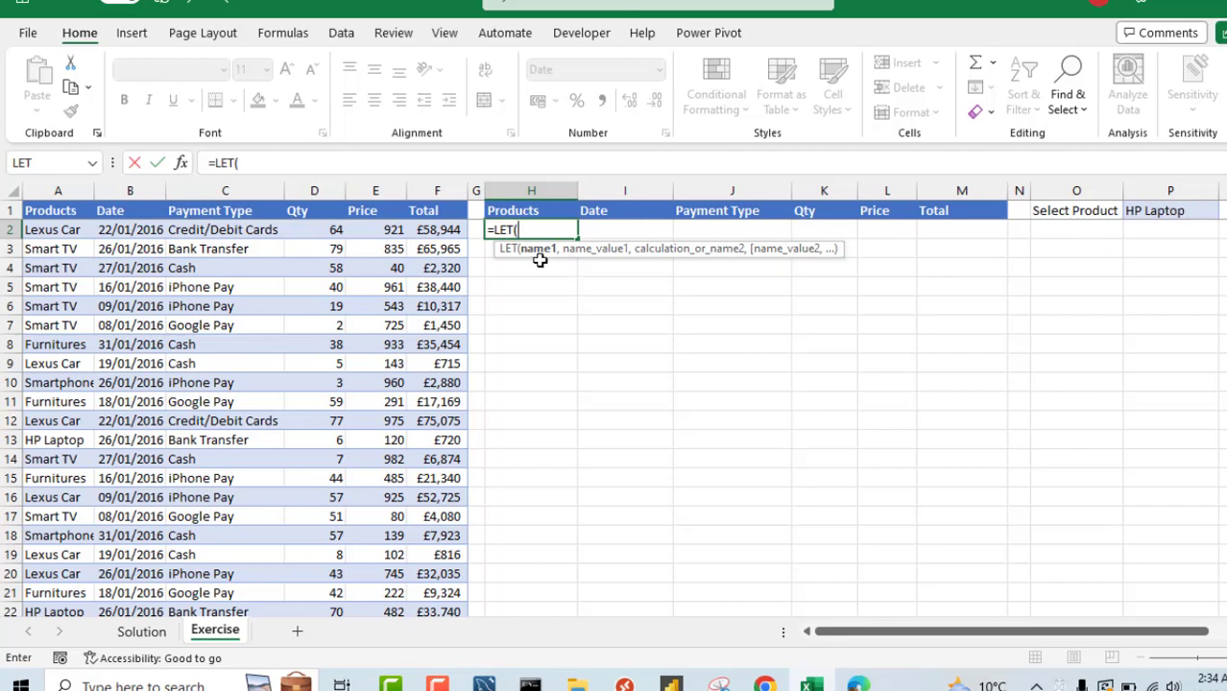
{"action": "type", "text": "criteria"}
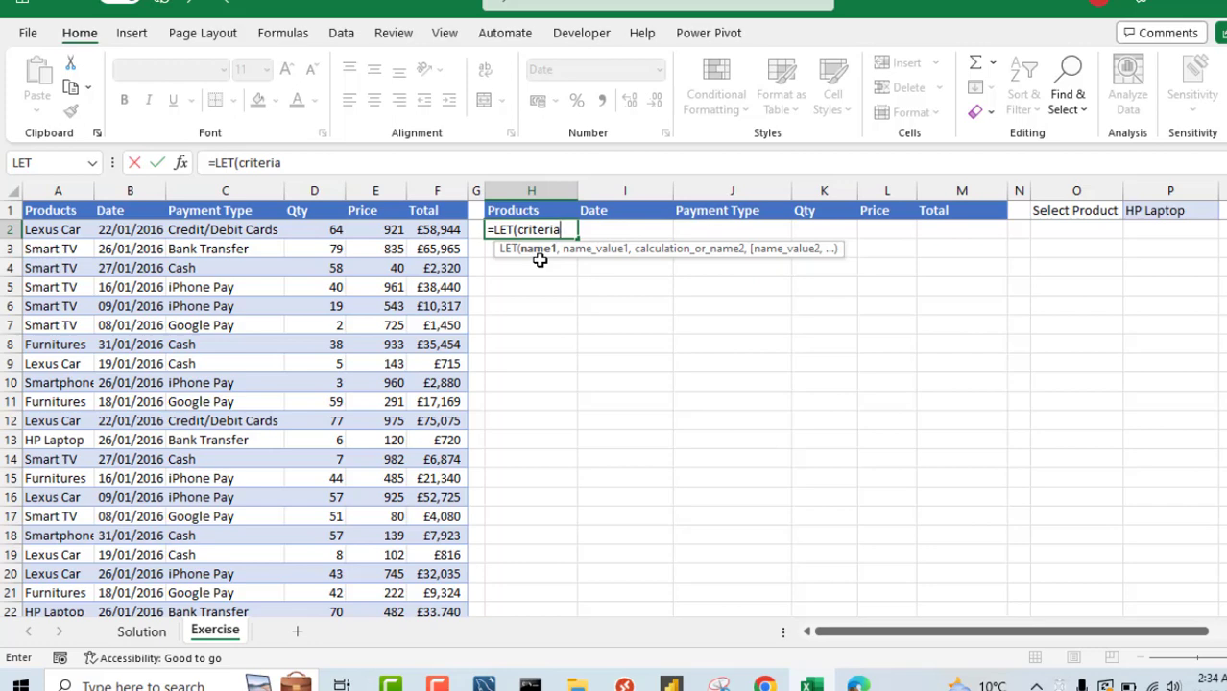
{"action": "type", "text": ","}
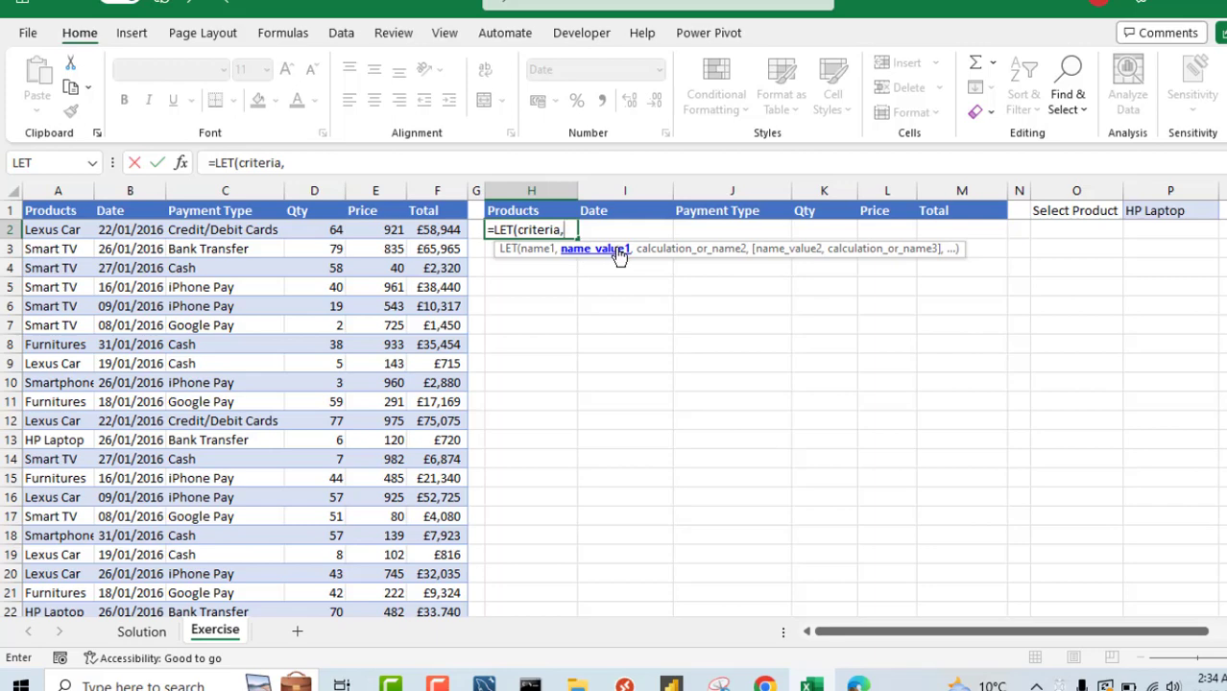
{"action": "left_click", "coordinate": [1163, 213]}
{"action": "type", "text": ","}
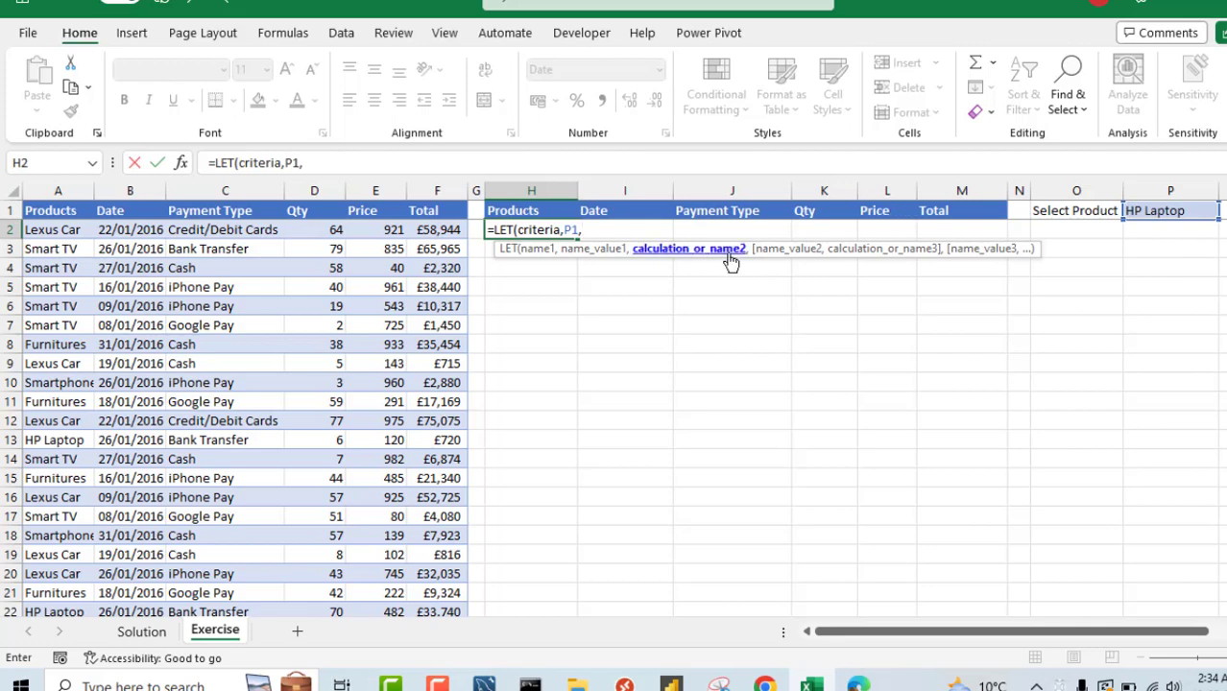
Add a second LET name, formula, and begin its value with a FILTER function on the dataset table
{"action": "type", "text": "formula,"}
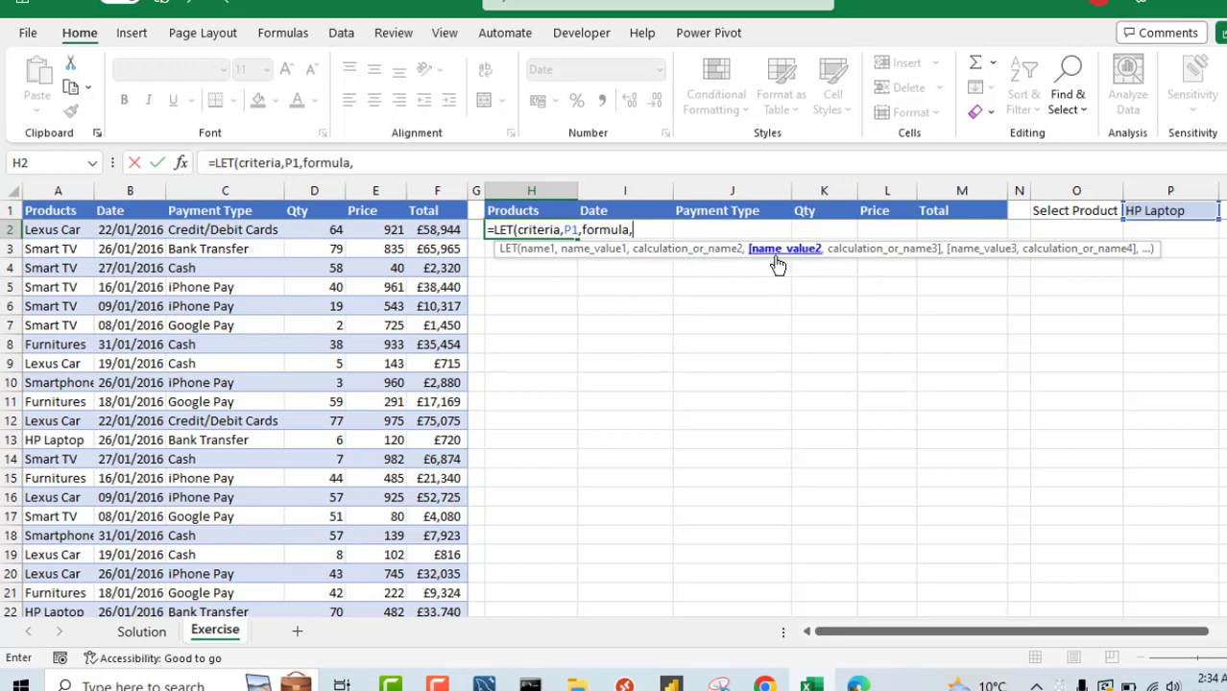
{"action": "type", "text": "filter"}
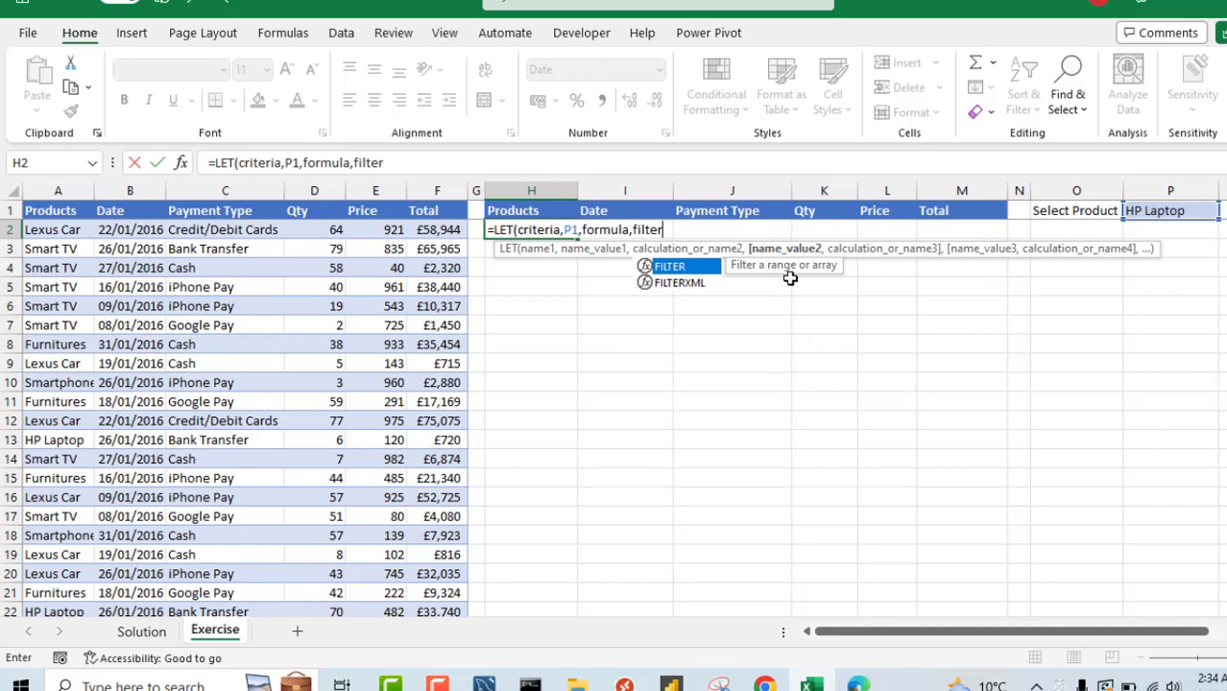
{"action": "key", "text": "Tab"}
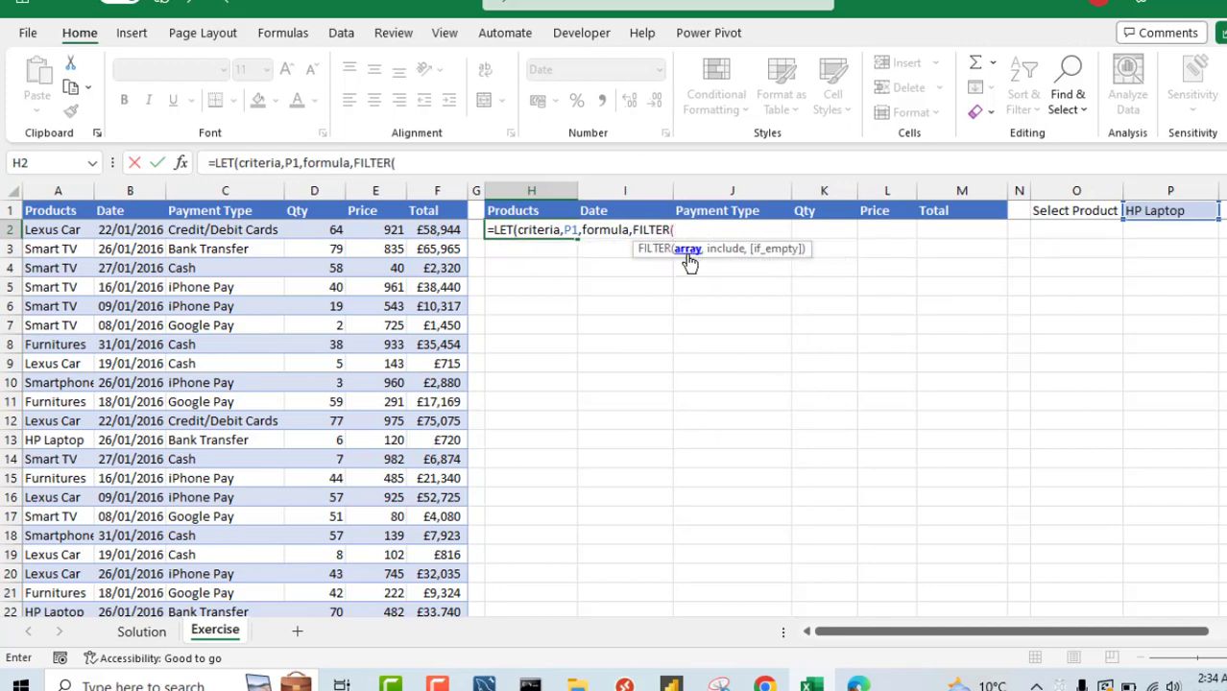
{"action": "left_click", "coordinate": [19, 200]}
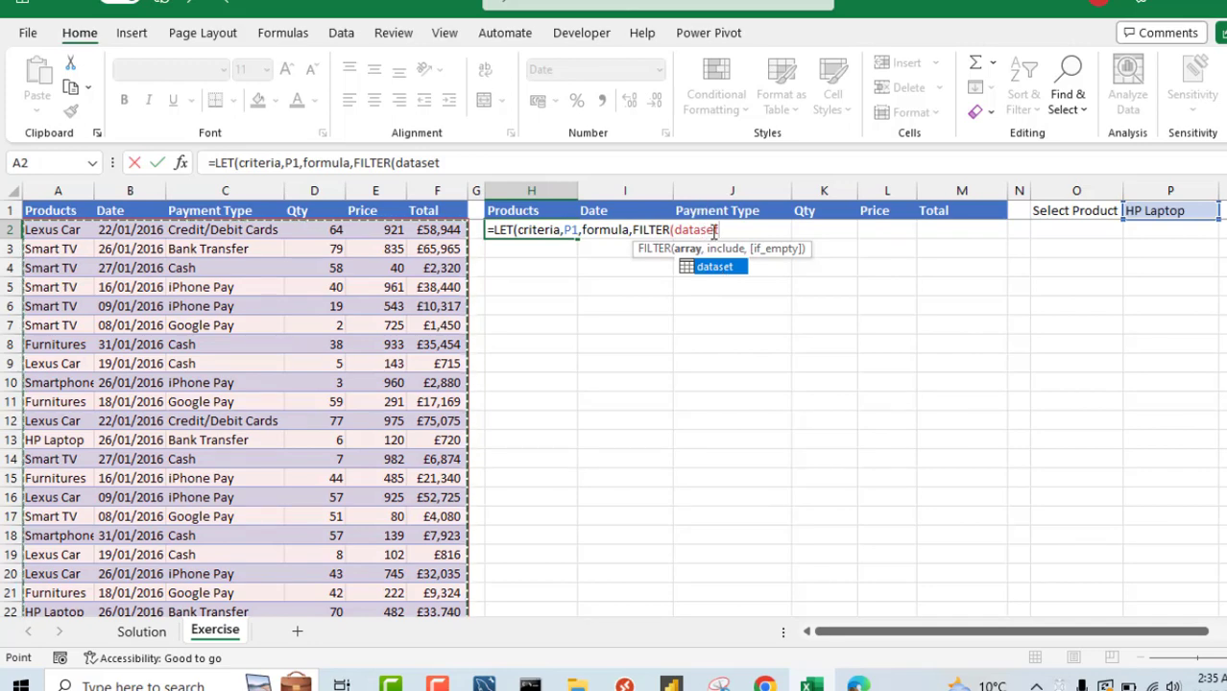
{"action": "type", "text": ","}
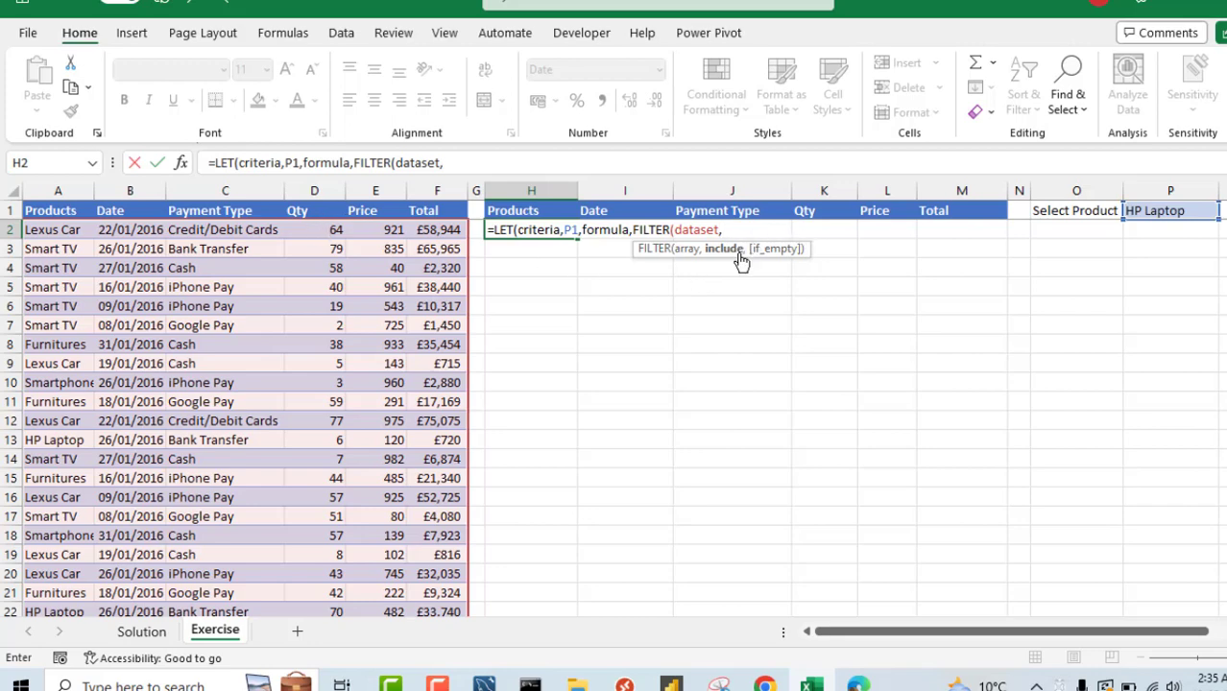
Enter CHOOSECOLS(dataset,1) as the start of the FILTER function's include argument
{"action": "type", "text": "choo"}
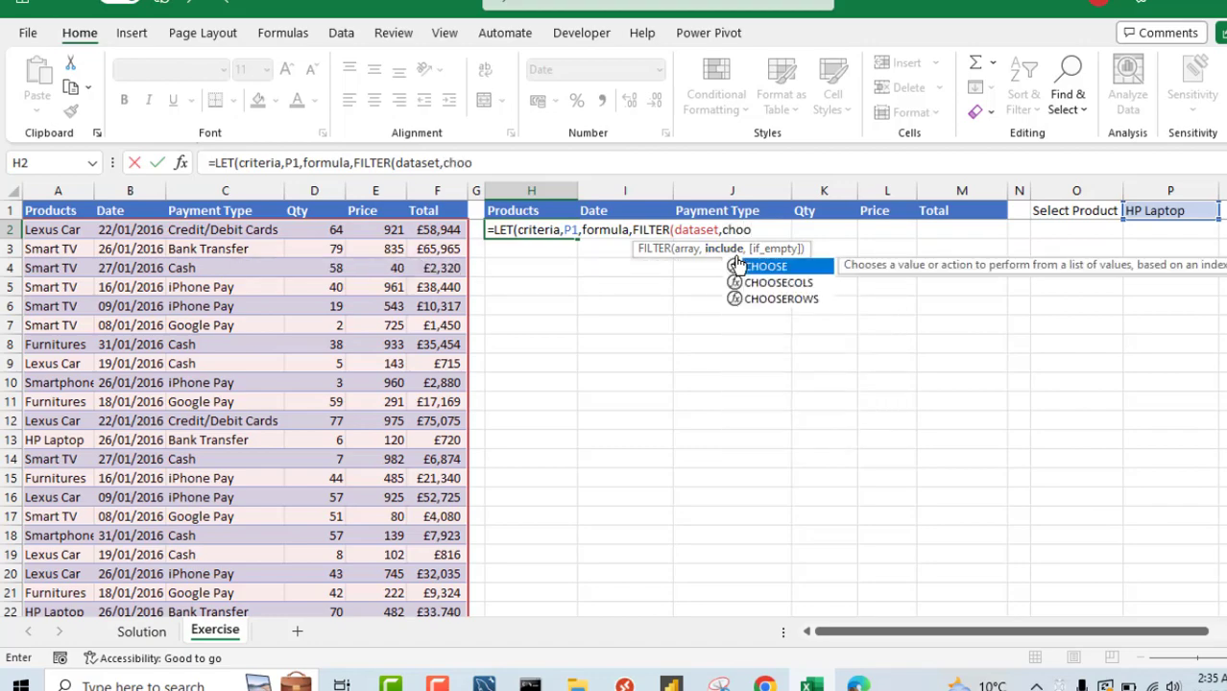
{"action": "key", "text": "Down"}
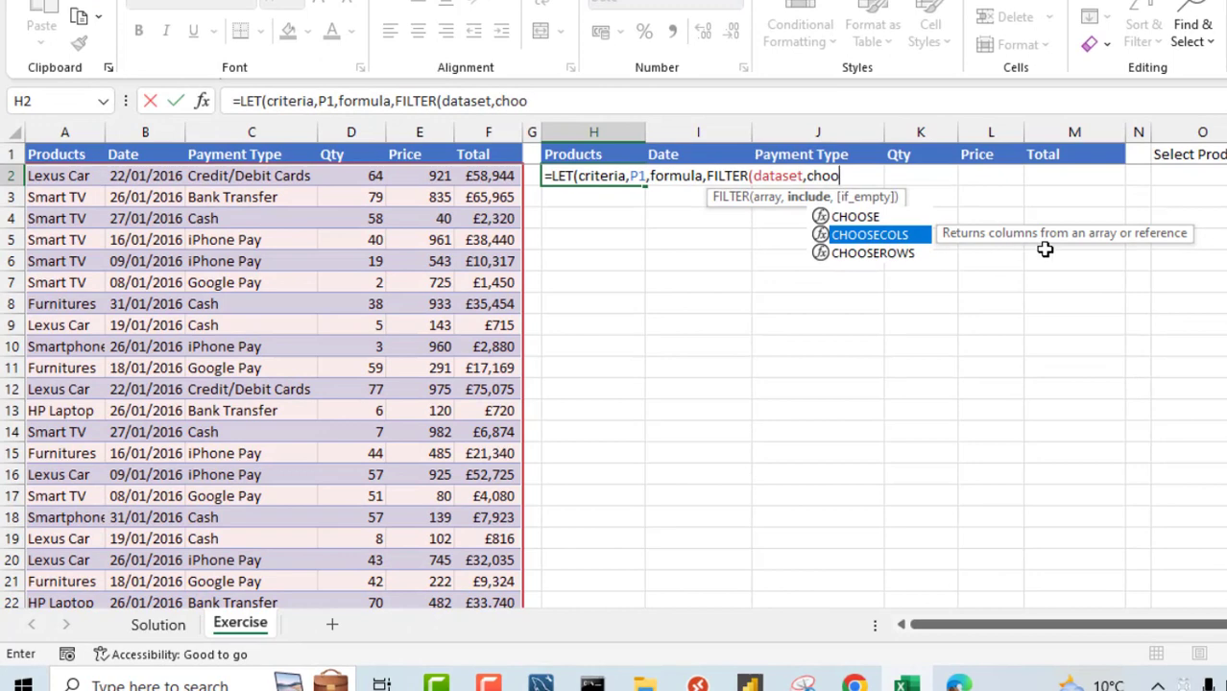
{"action": "key", "text": "Tab"}
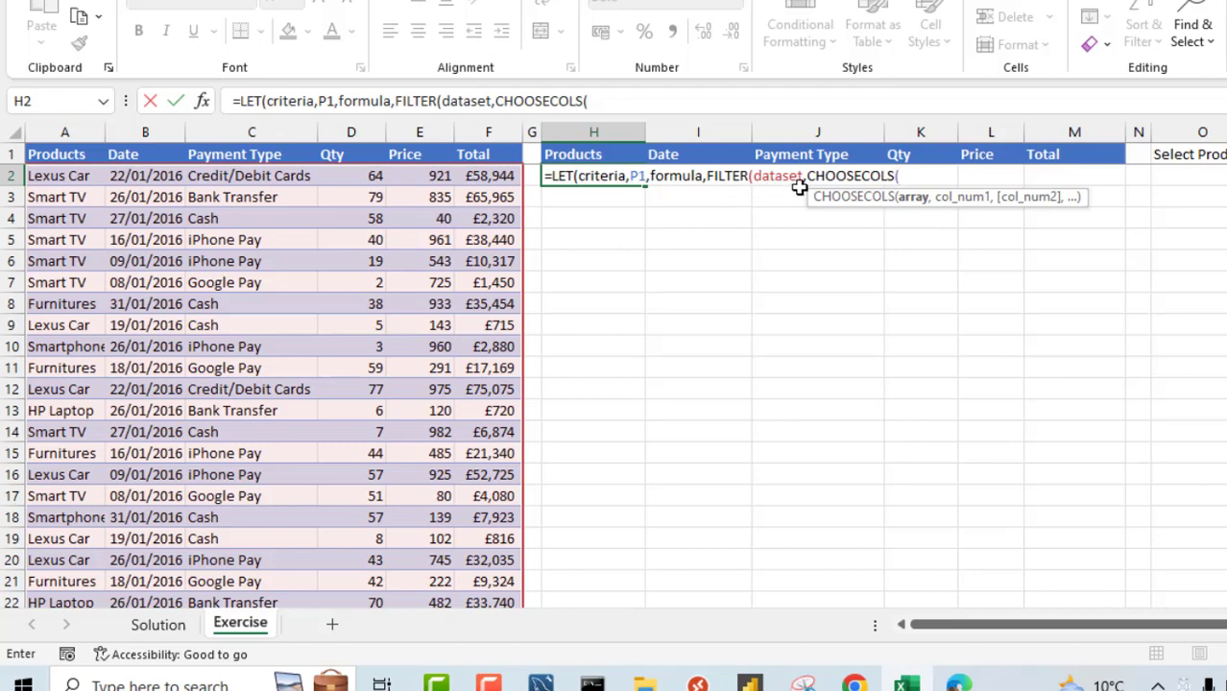
{"action": "type", "text": "datase"}
{"action": "key", "text": "Tab"}
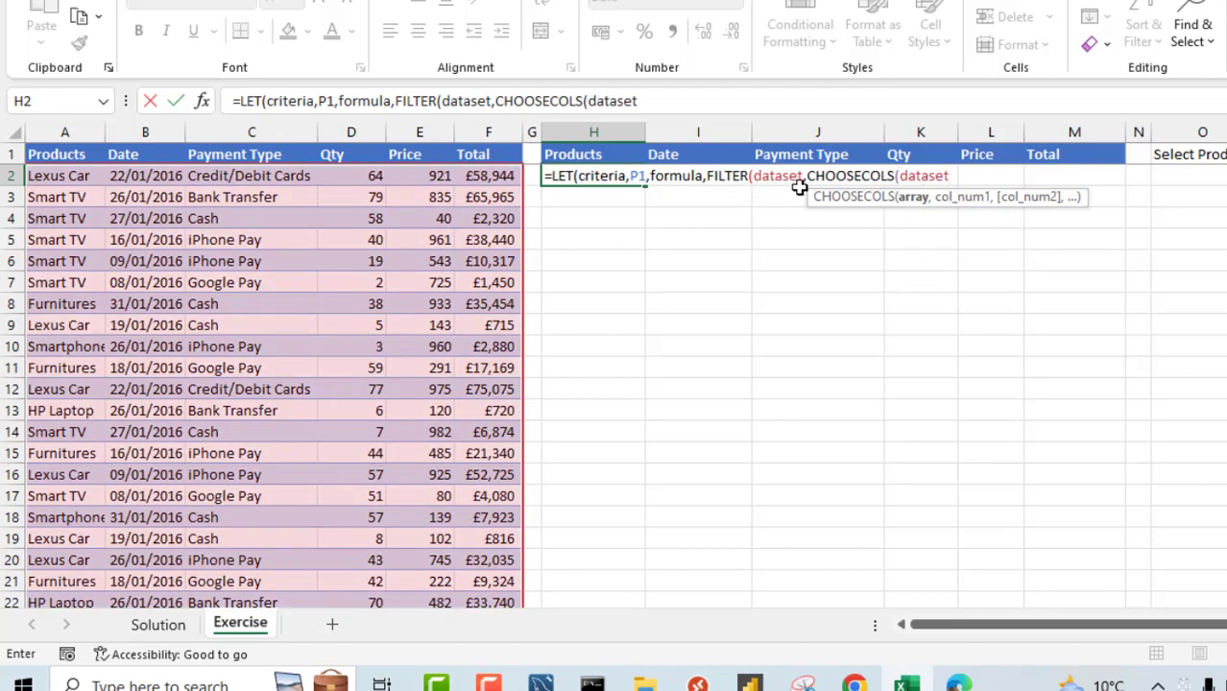
{"action": "type", "text": ","}
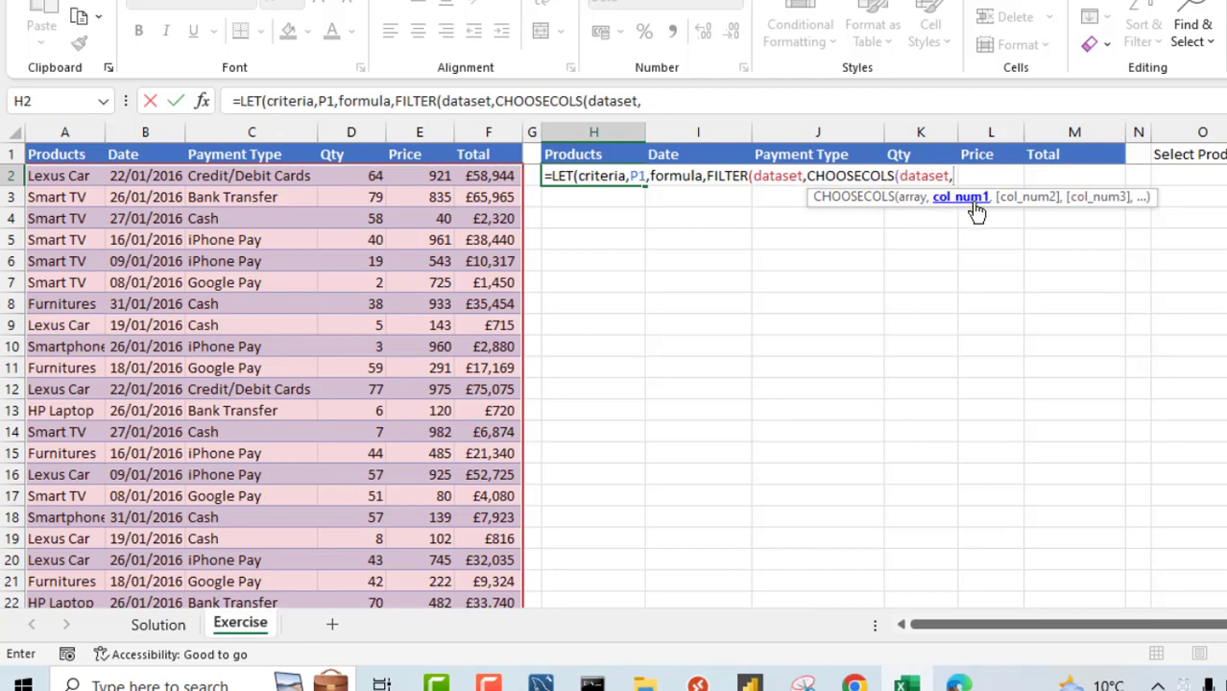
{"action": "type", "text": "1)"}
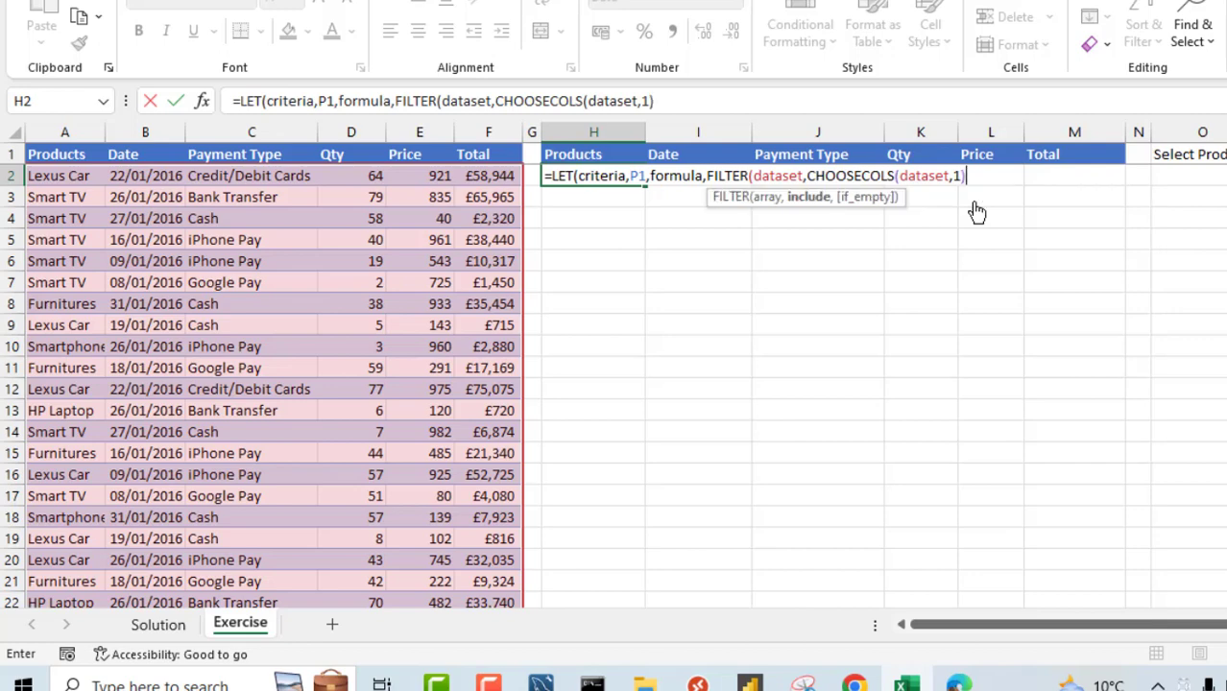
Complete the FILTER condition by comparing the CHOOSECOLS result with criteria, and close the FILTER function
{"action": "left_click", "coordinate": [809, 198]}
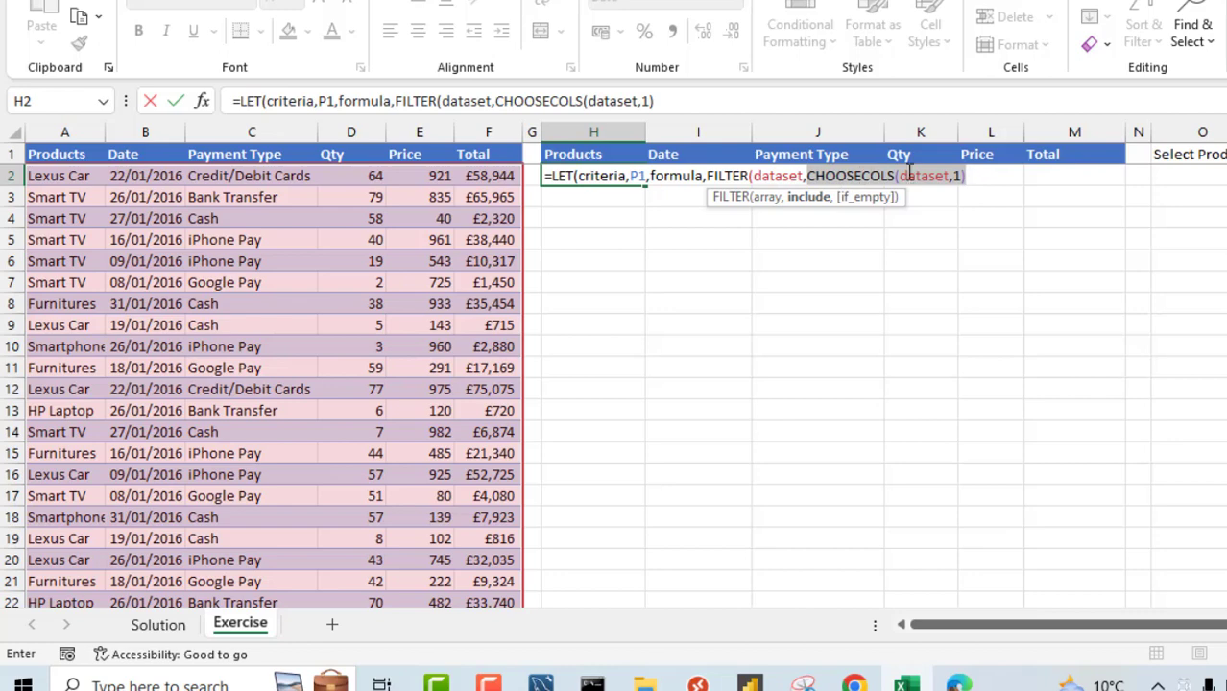
{"action": "left_click", "coordinate": [976, 177]}
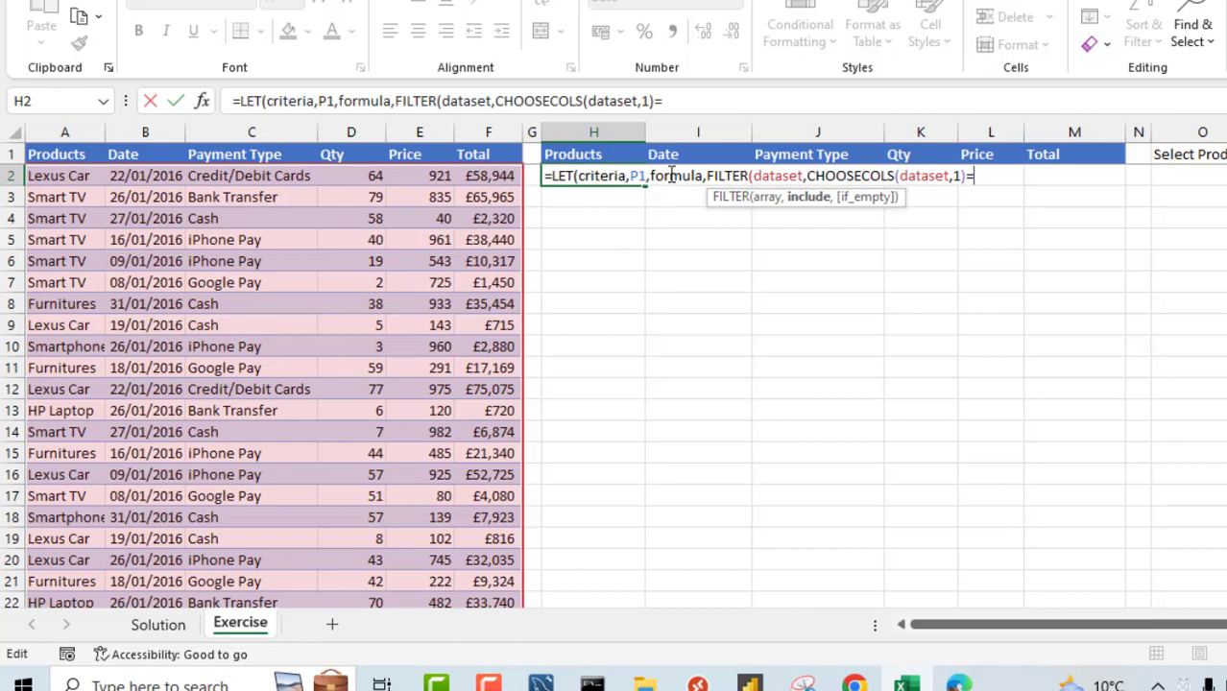
{"action": "type", "text": "=criteria"}
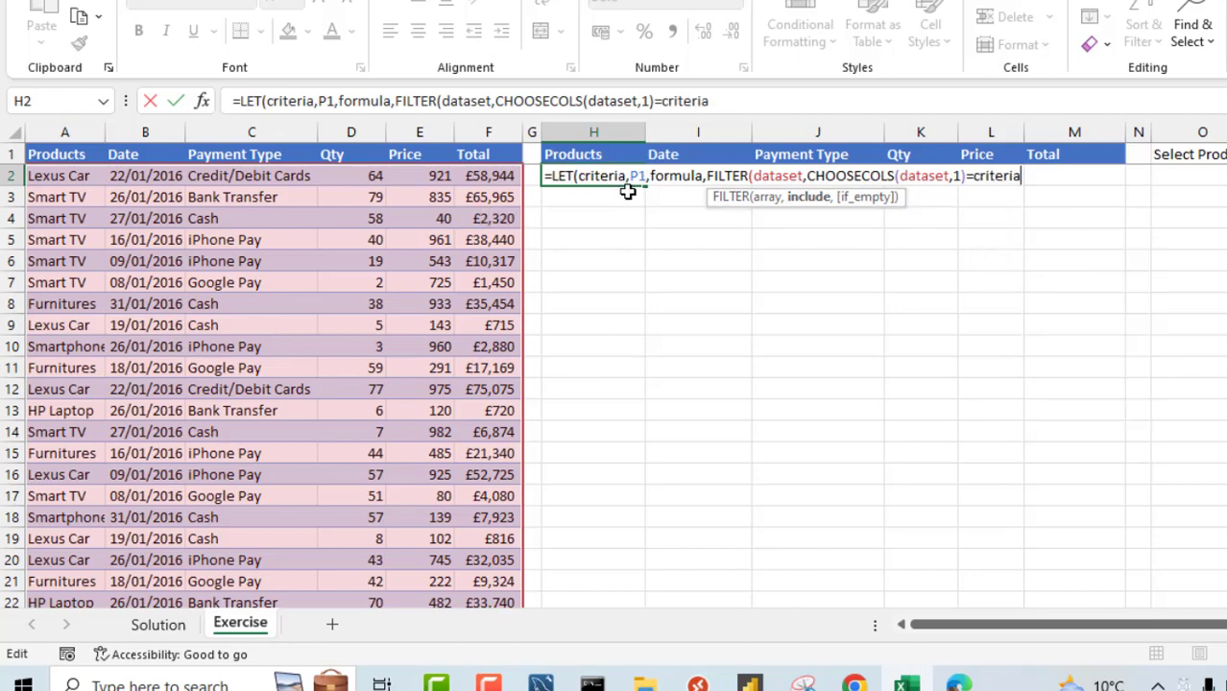
{"action": "type", "text": ")"}
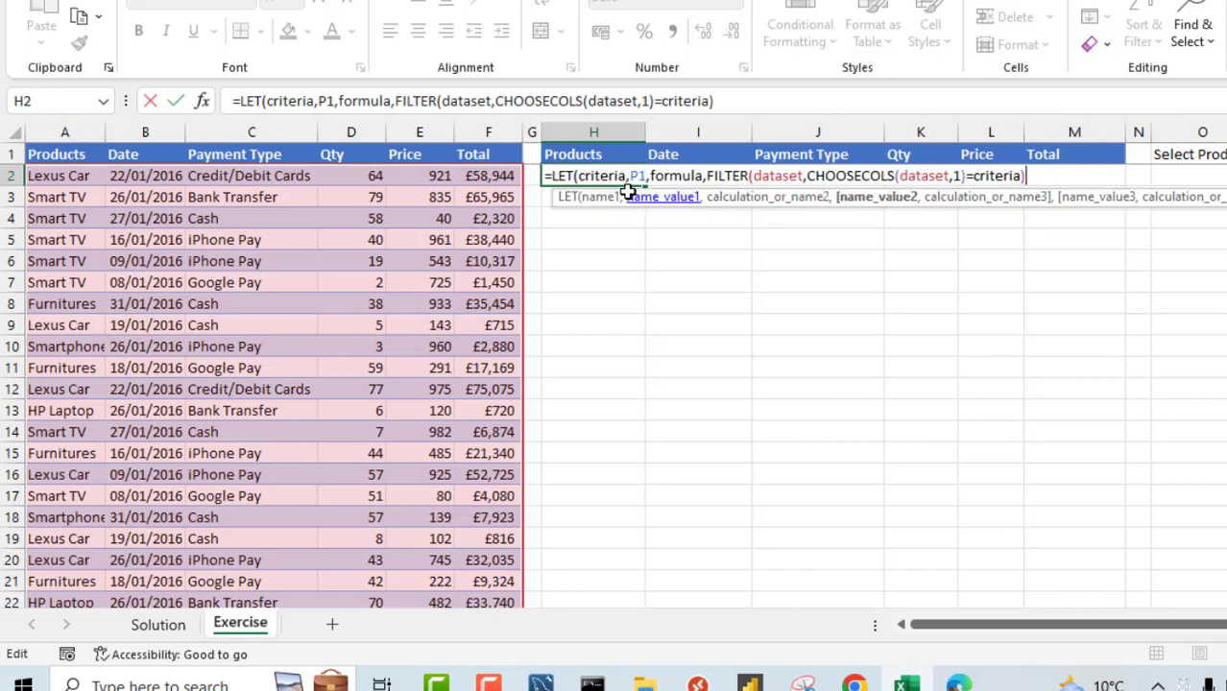
Add a third LET name, CountofUniquePT, on a new line and begin its value with the COUNTA function
{"action": "type", "text": ","}
{"action": "key", "text": "alt+Return"}
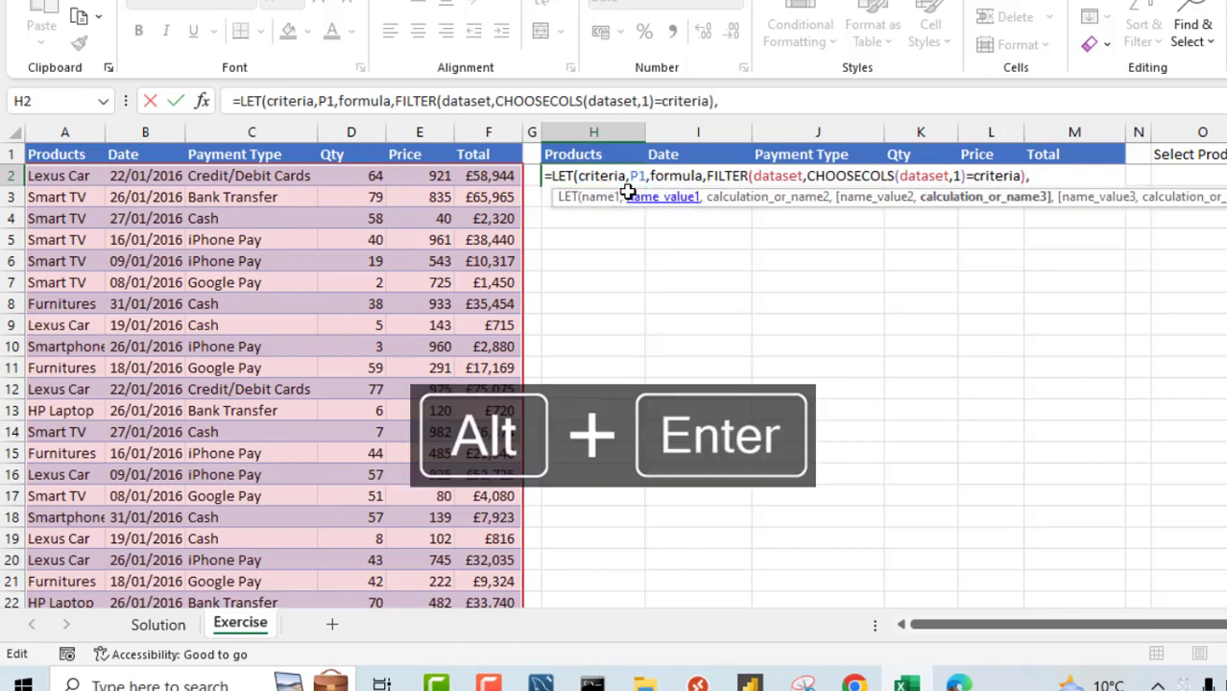
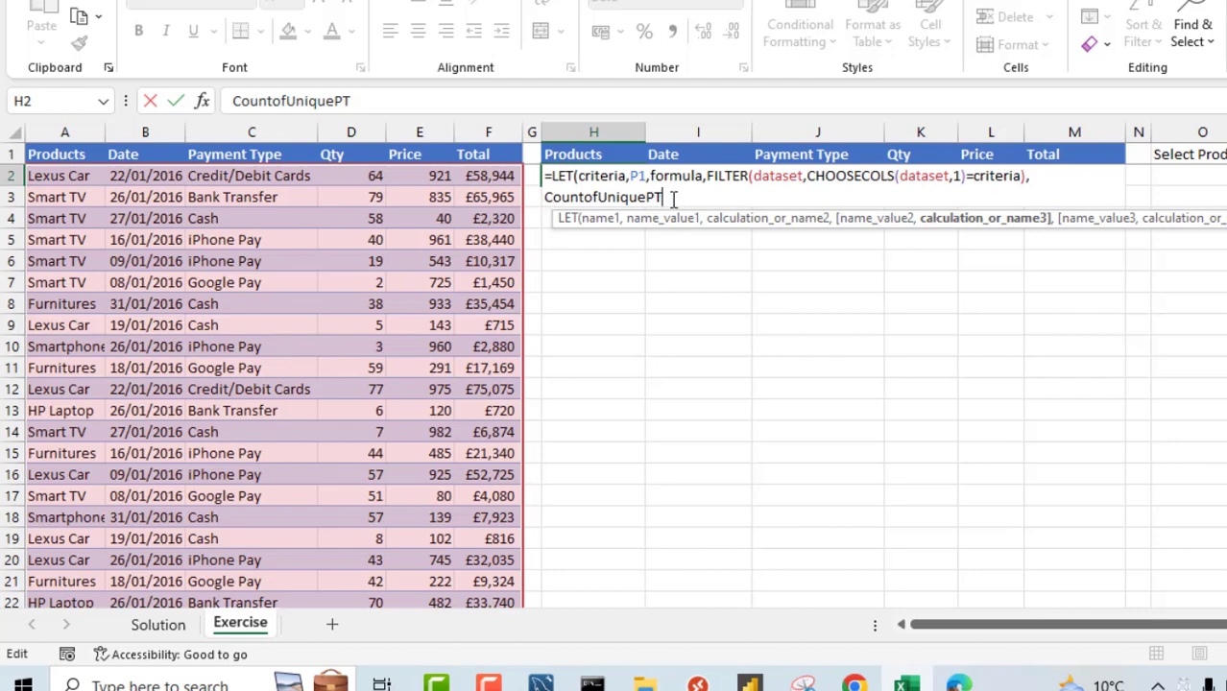
{"action": "type", "text": ","}
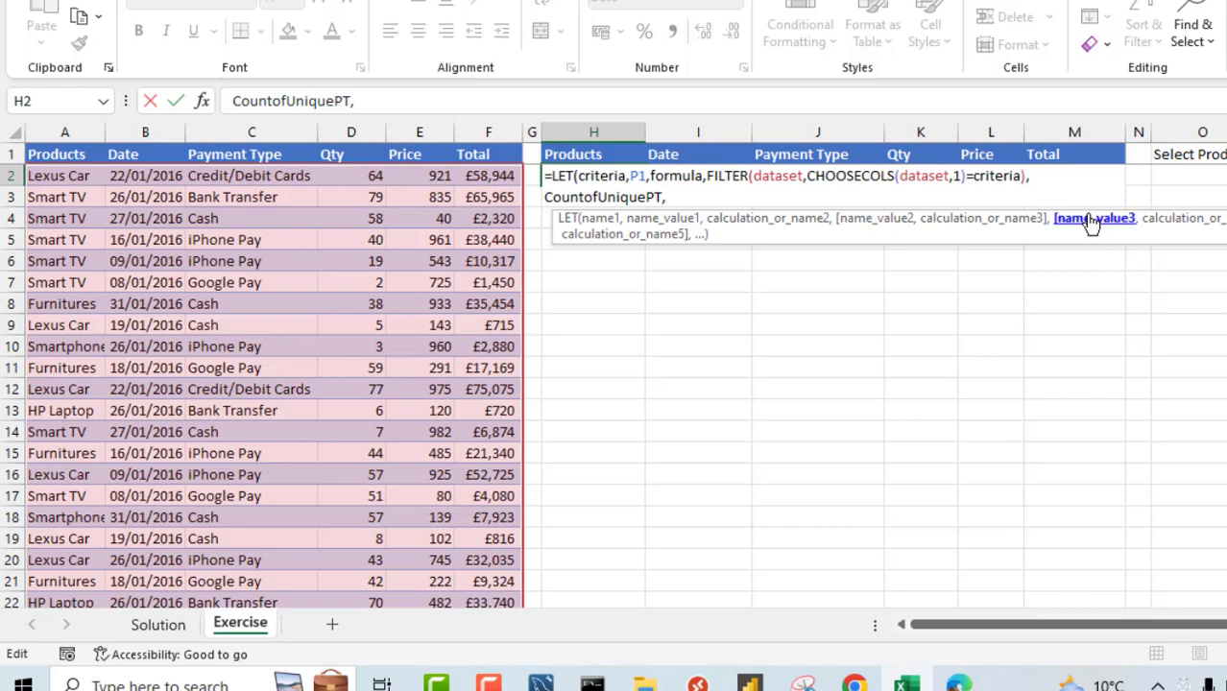
{"action": "type", "text": "counta"}
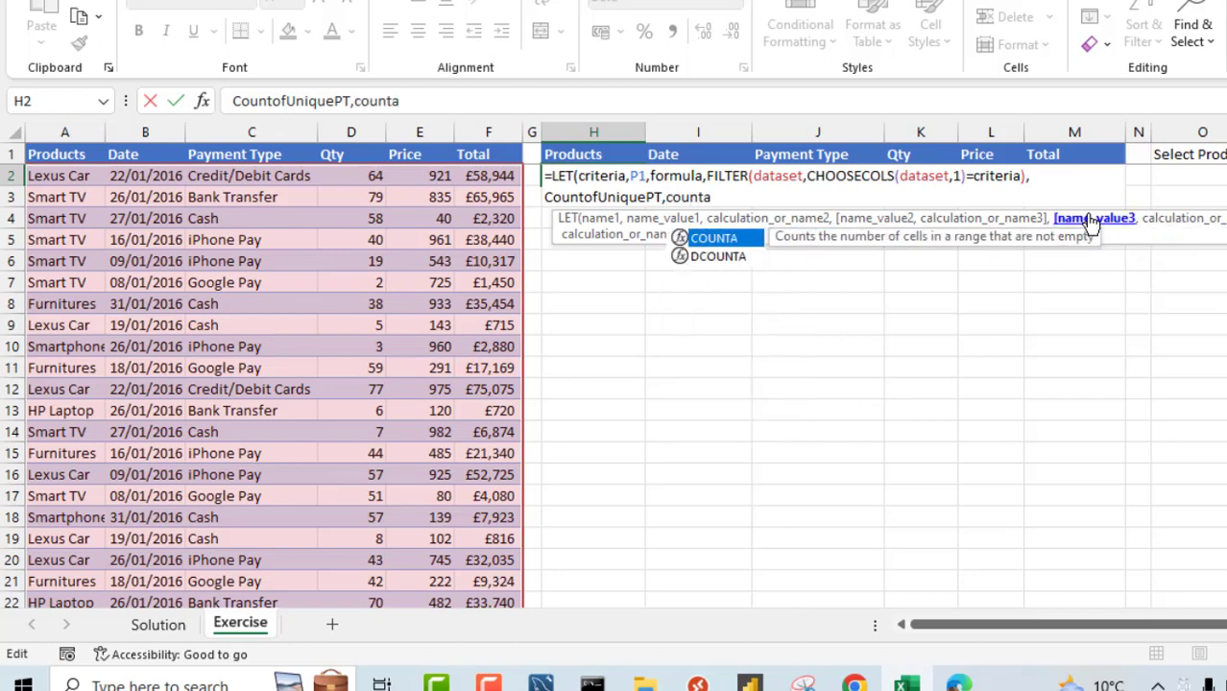
{"action": "key", "text": "Escape"}
{"action": "type", "text": ","}
{"action": "key", "text": "BackSpace"}
{"action": "key", "text": "Tab"}
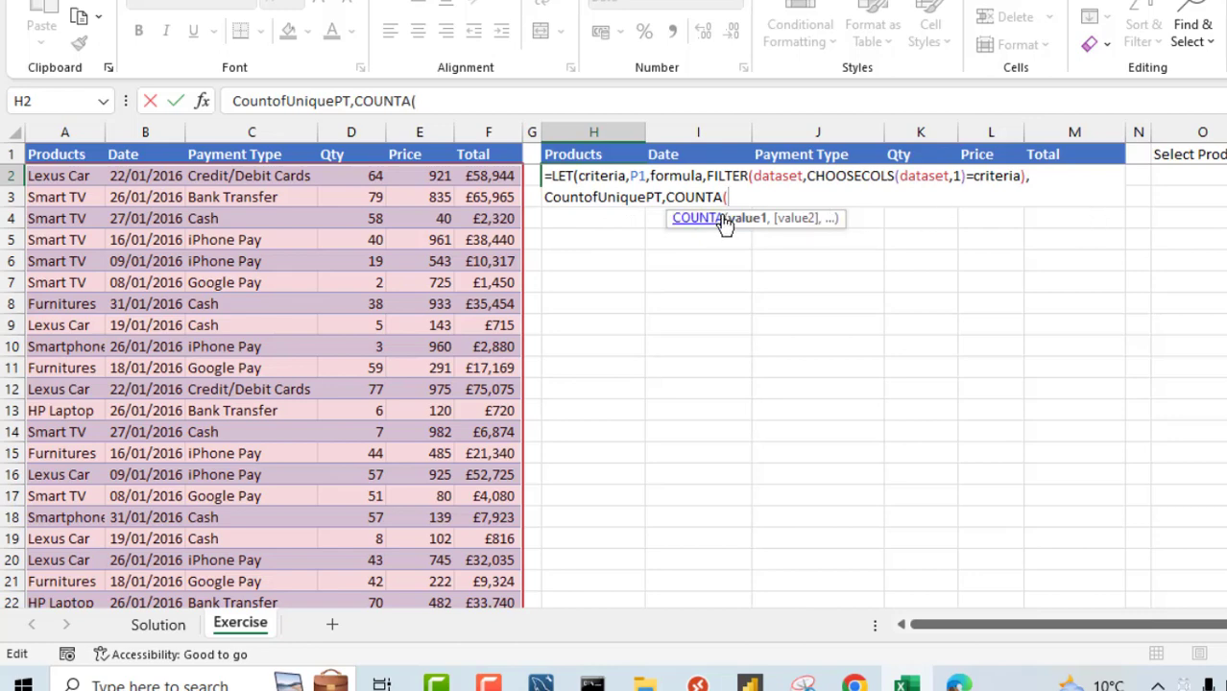
Complete the COUNTA argument with UNIQUE(CHOOSECOLS(formula,3)) to count the distinct payment types, closing all three functions
{"action": "type", "text": "uniqu"}
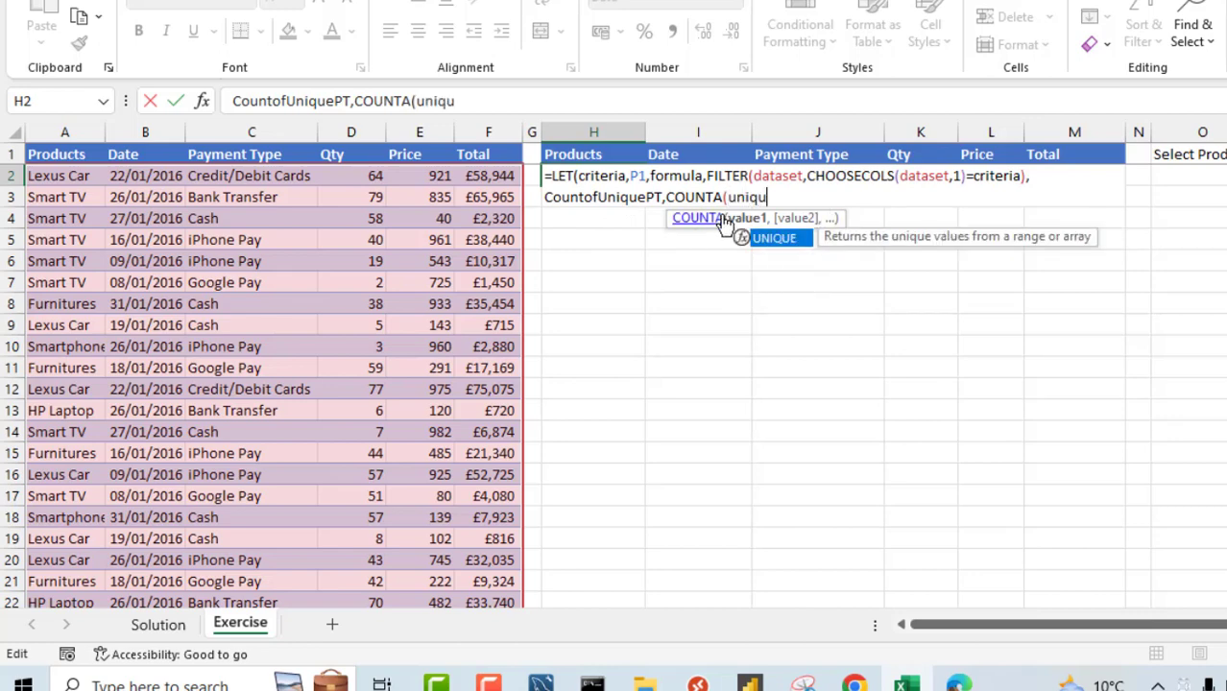
{"action": "key", "text": "Tab"}
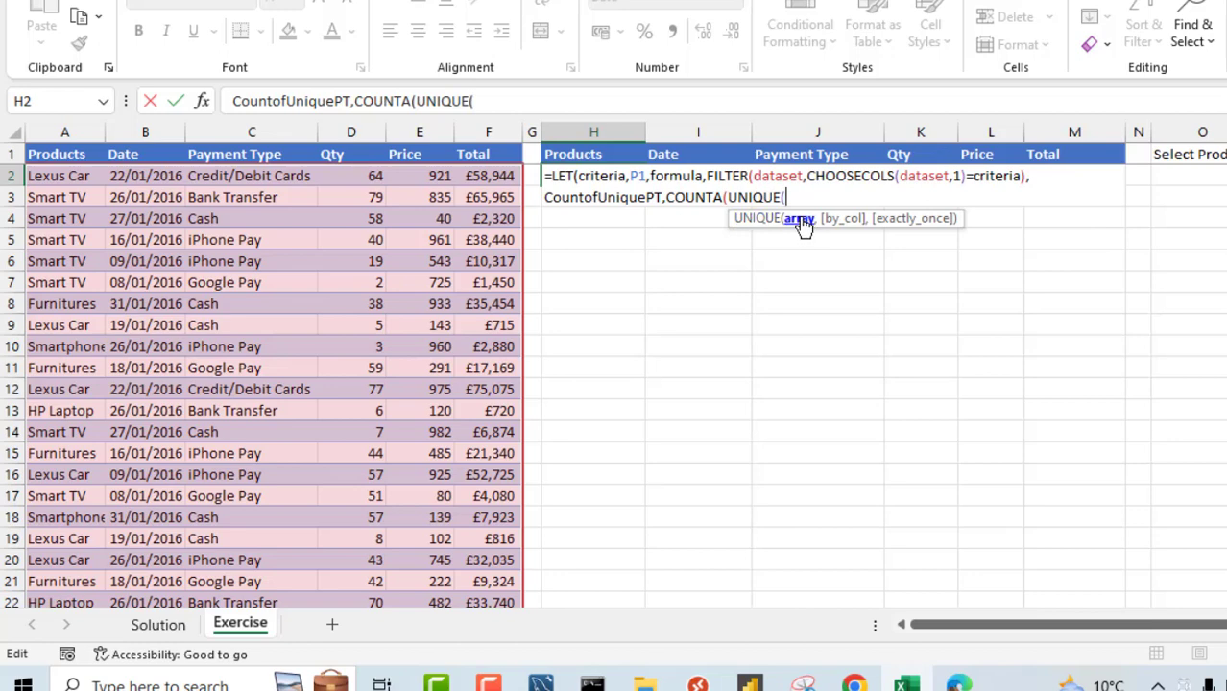
{"action": "type", "text": "choo"}
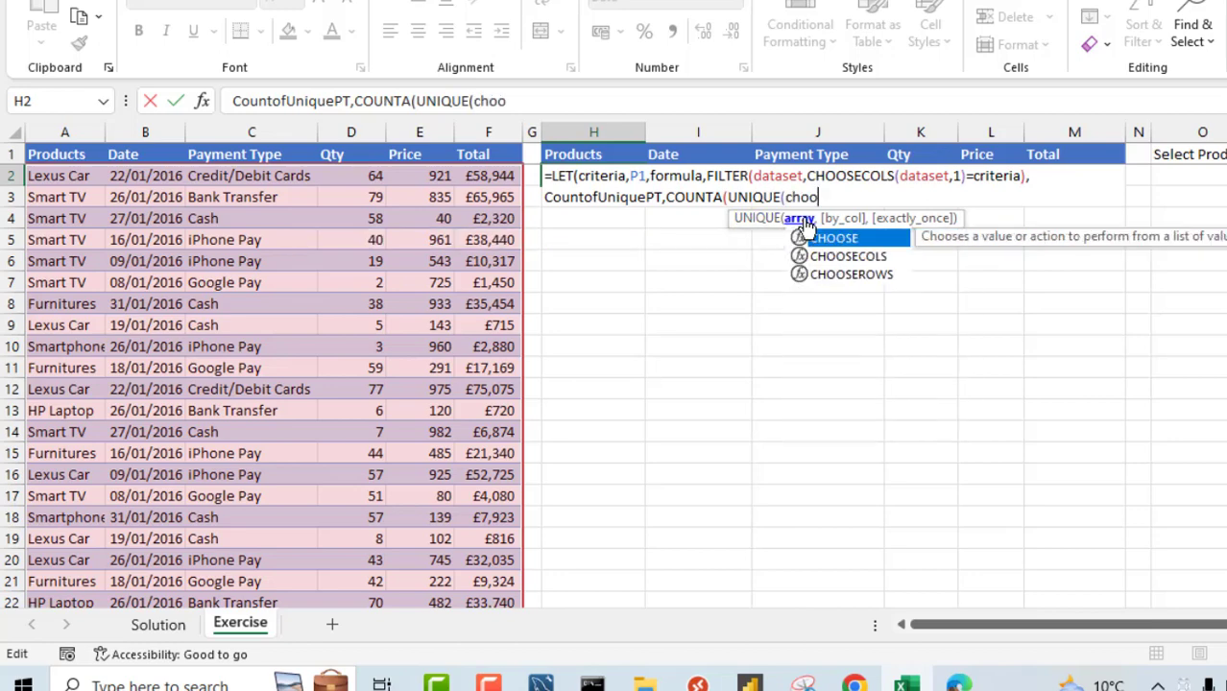
{"action": "key", "text": "Down"}
{"action": "key", "text": "Tab"}
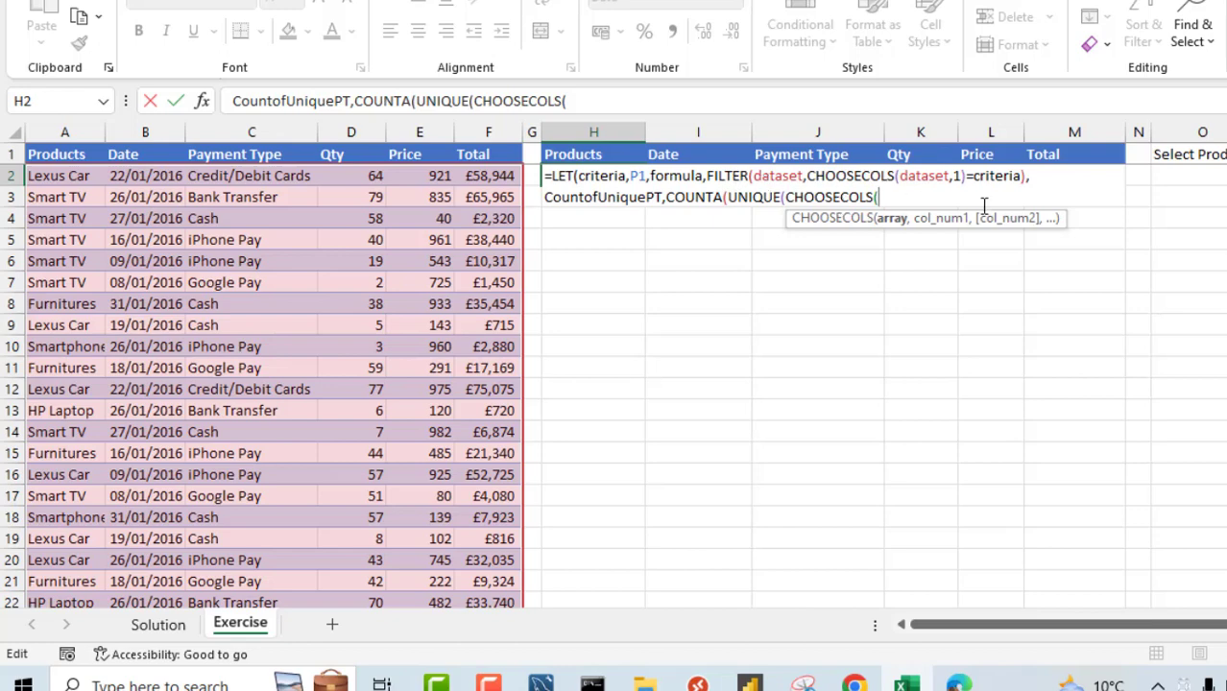
{"action": "type", "text": "formula"}
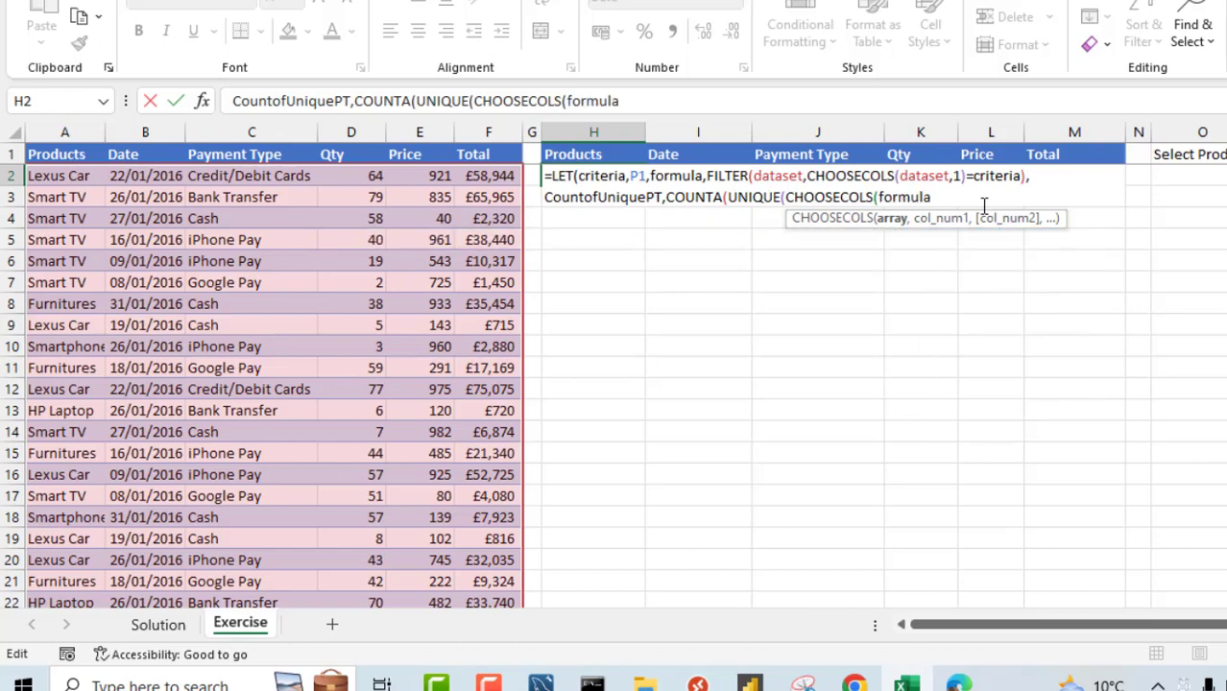
{"action": "type", "text": ","}
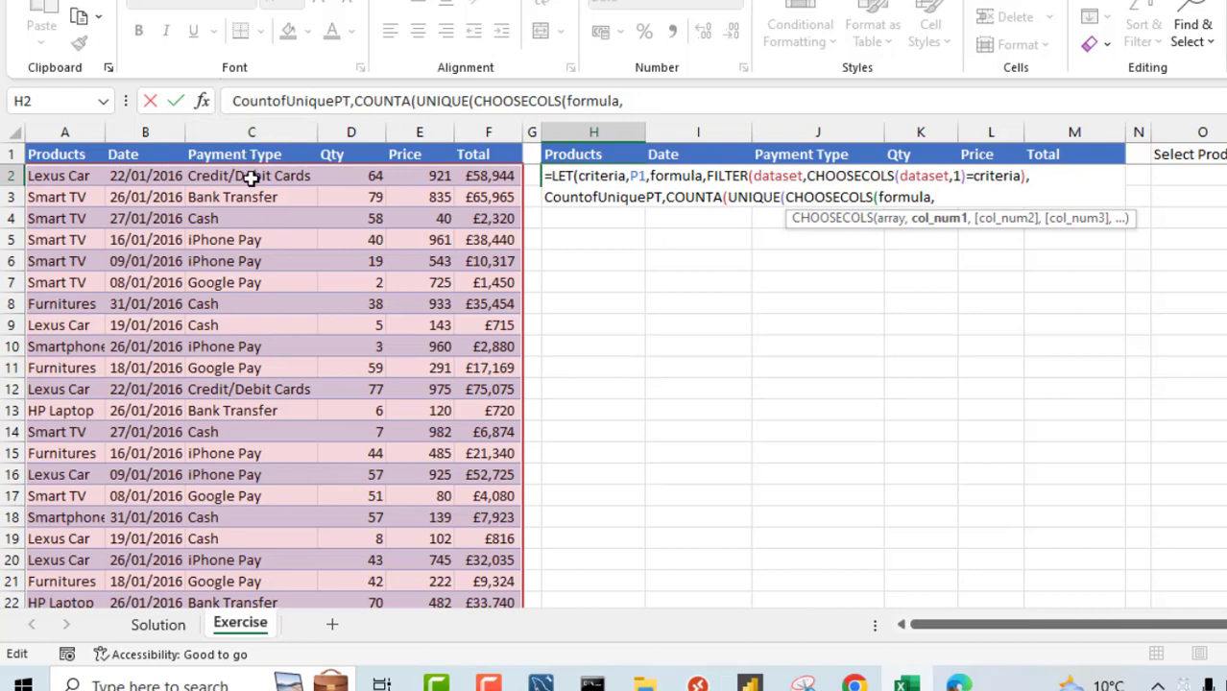
{"action": "type", "text": "3))"}
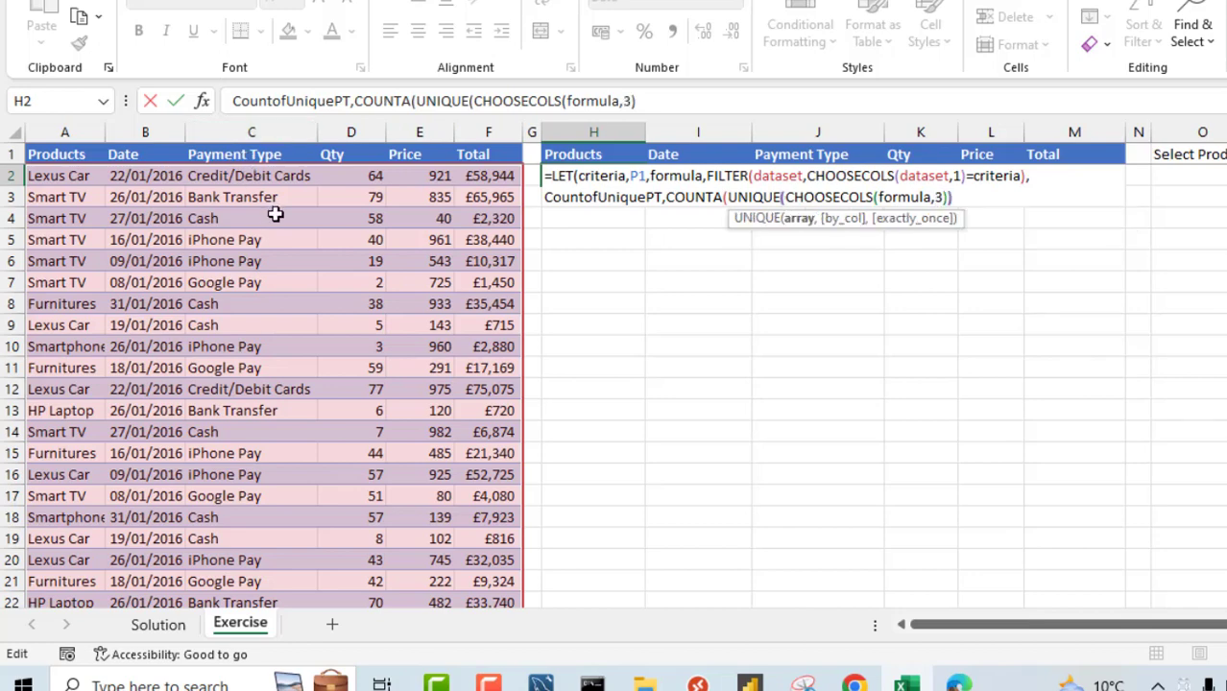
{"action": "type", "text": ")"}
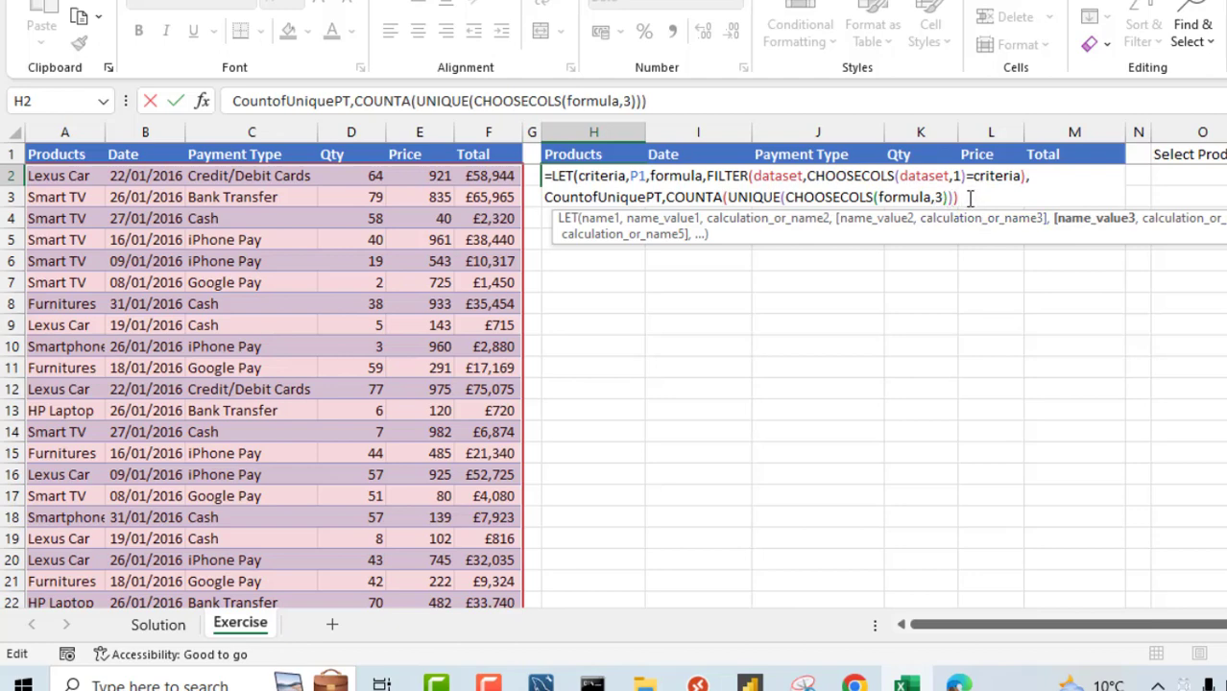
Add a LET name, SumofQTY, on a new line of the formula and begin its value with the SUM function
{"action": "type", "text": ","}
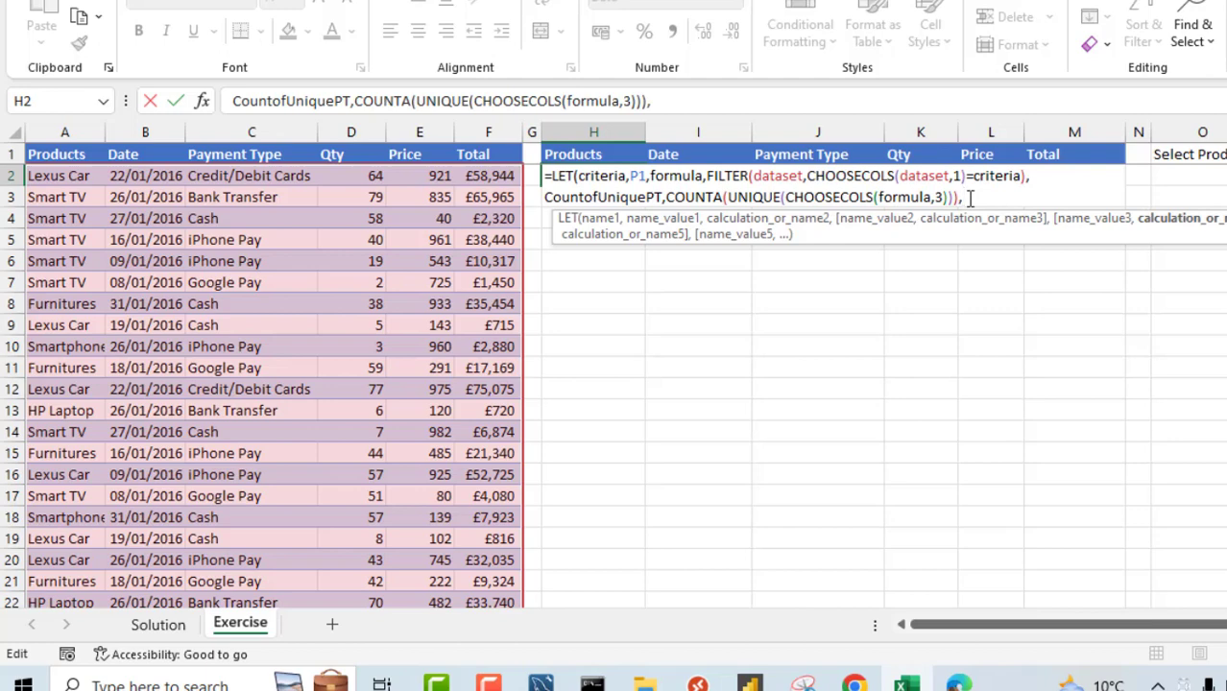
{"action": "key", "text": "alt+Return"}
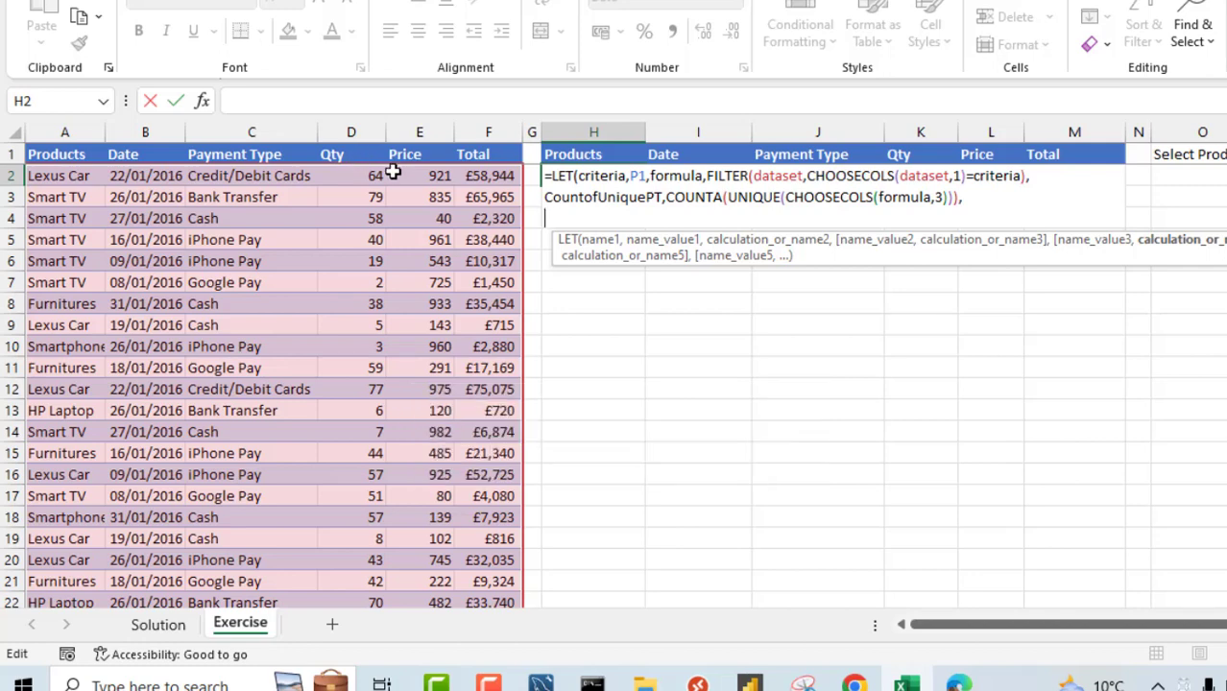
{"action": "type", "text": "Sum"}
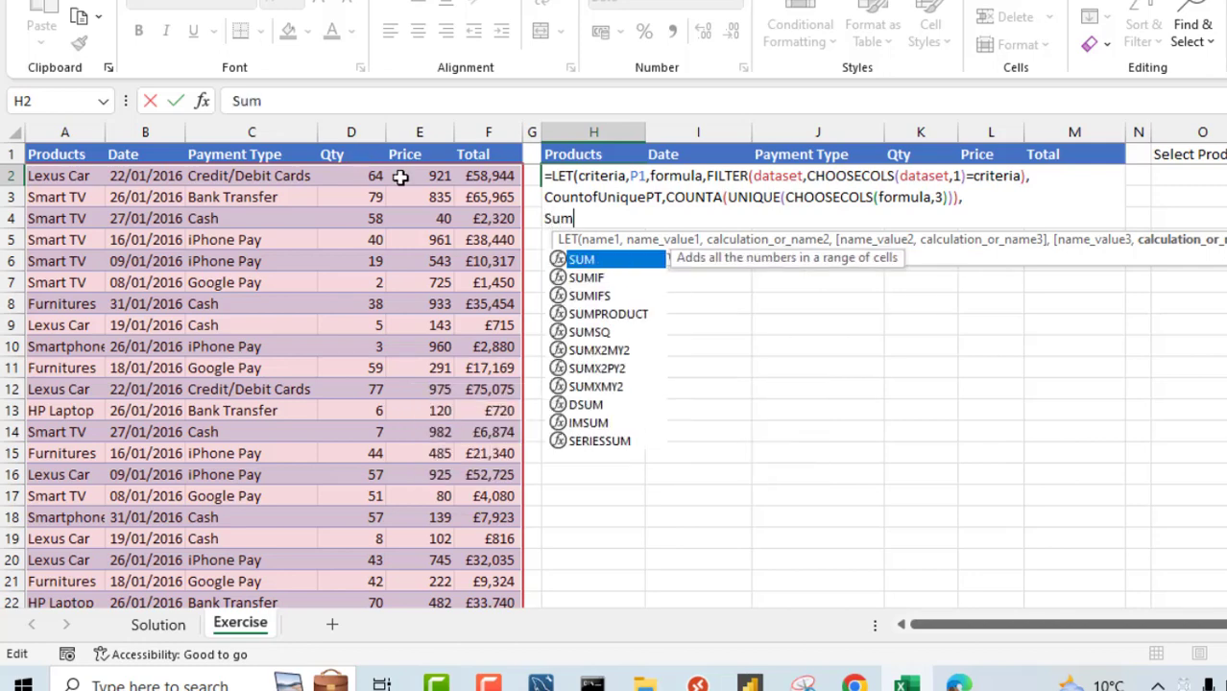
{"action": "type", "text": "ofQT"}
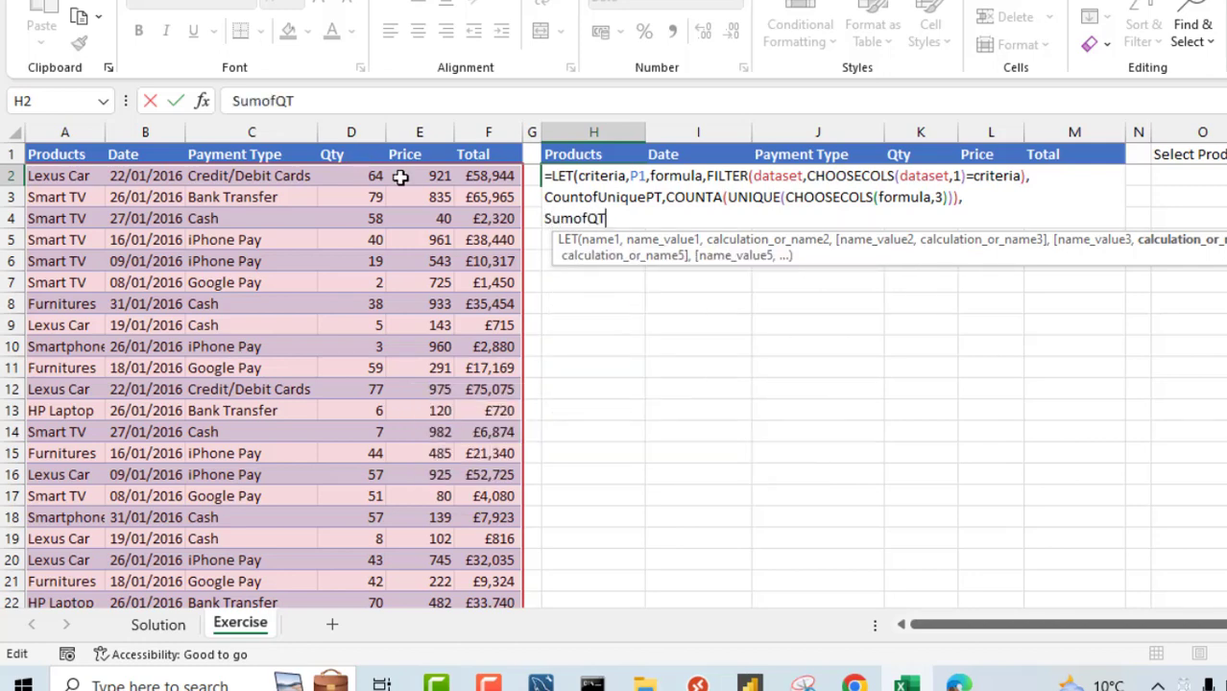
{"action": "type", "text": "Y,"}
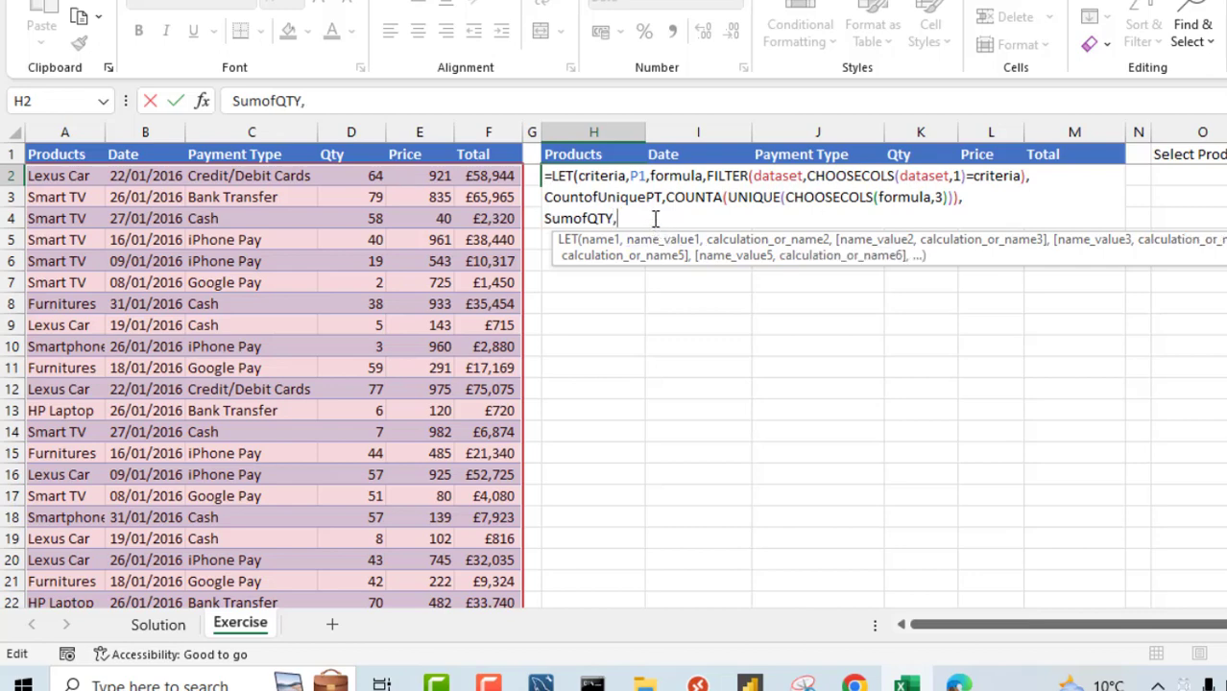
{"action": "type", "text": "sum"}
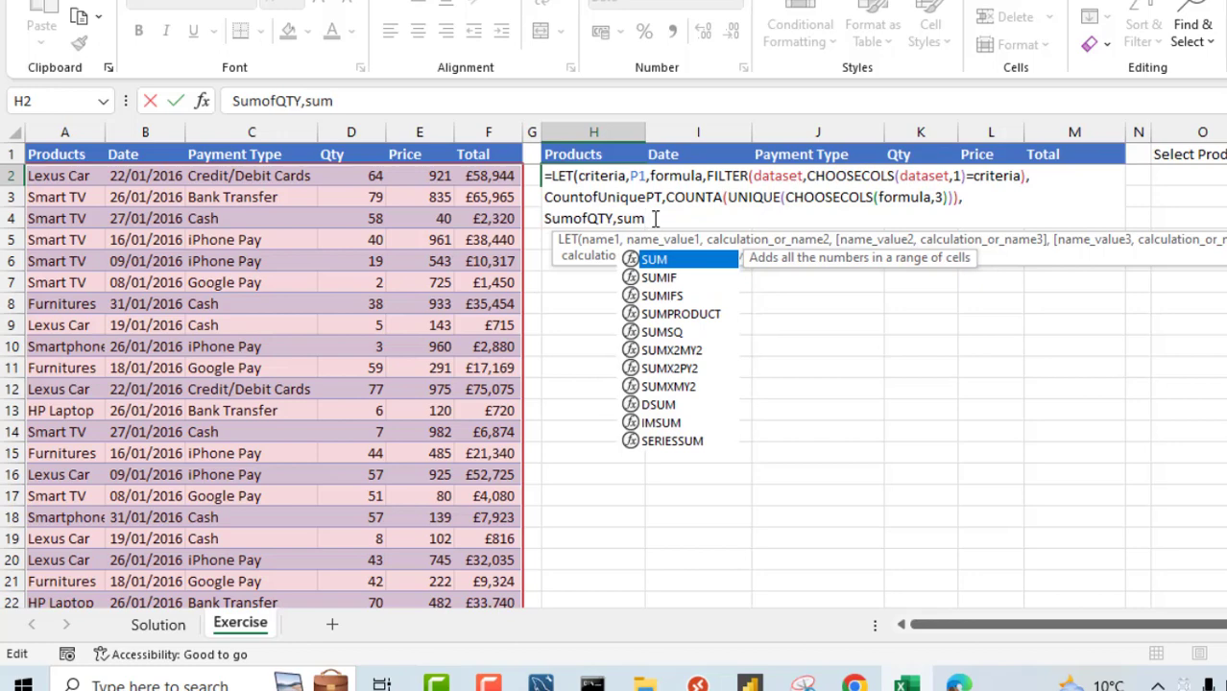
{"action": "key", "text": "Tab"}
Complete the SumofQTY value by entering CHOOSECOLS(formula,4) inside SUM and closing both functions
{"action": "type", "text": "choo"}
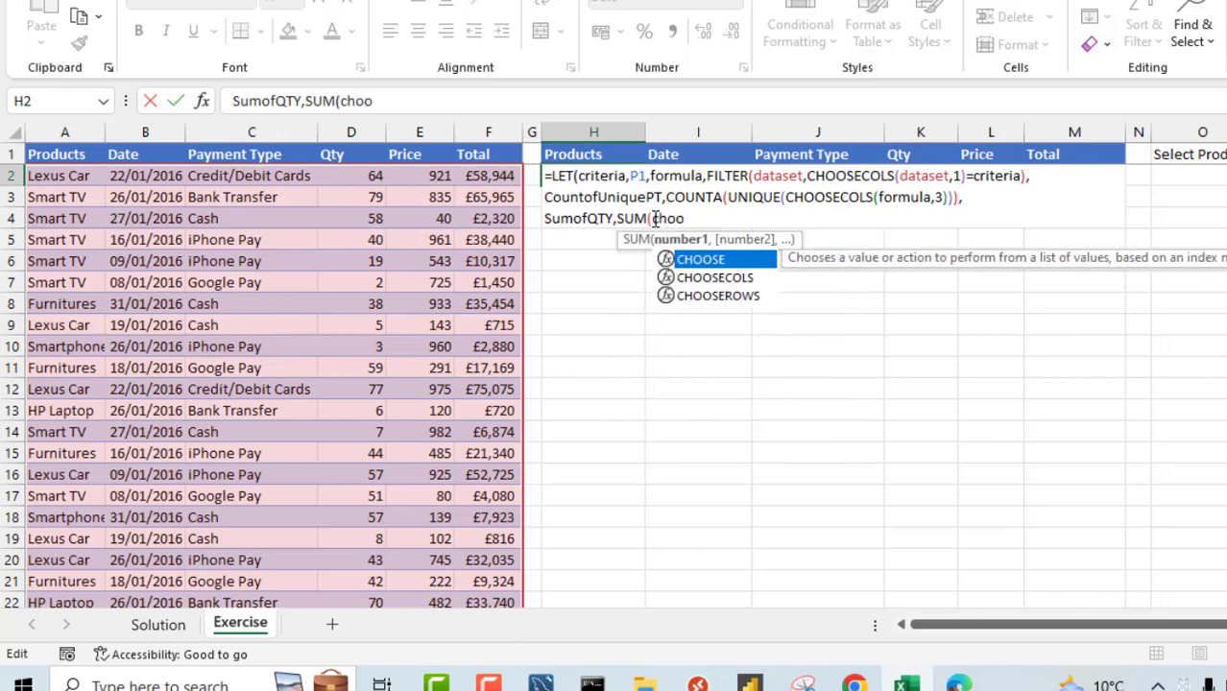
{"action": "key", "text": "Tab"}
{"action": "key", "text": "BackSpace"}
{"action": "key", "text": "Down"}
{"action": "key", "text": "Tab"}
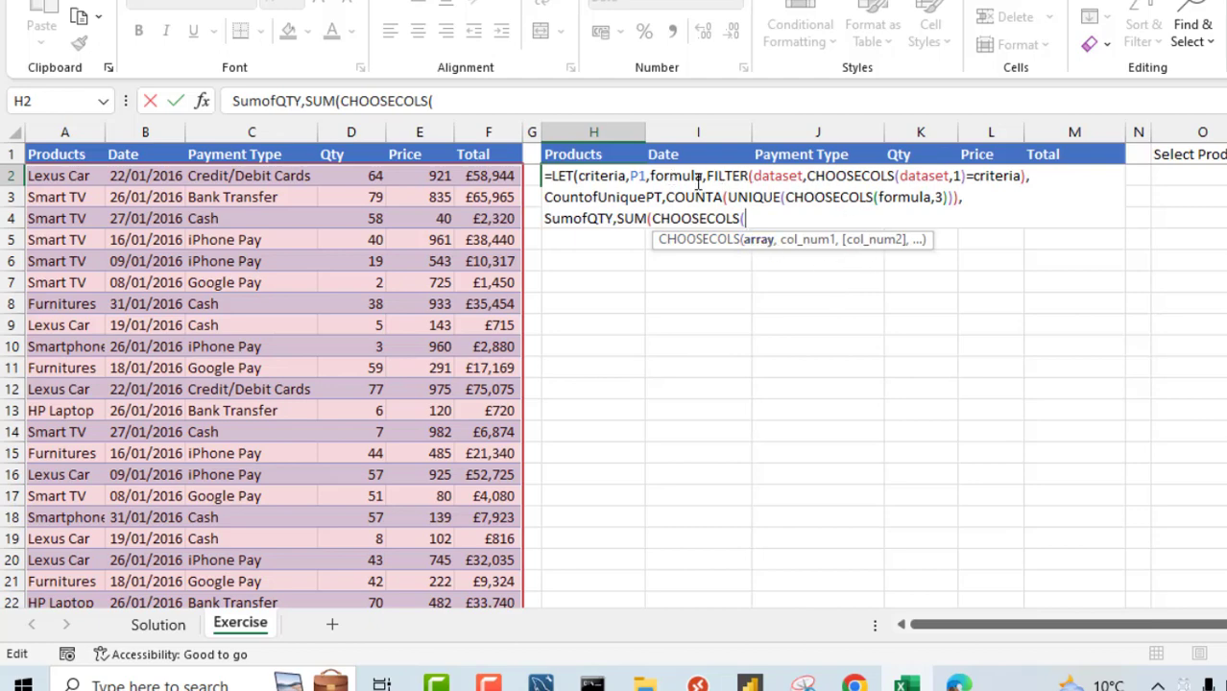
{"action": "type", "text": "form"}
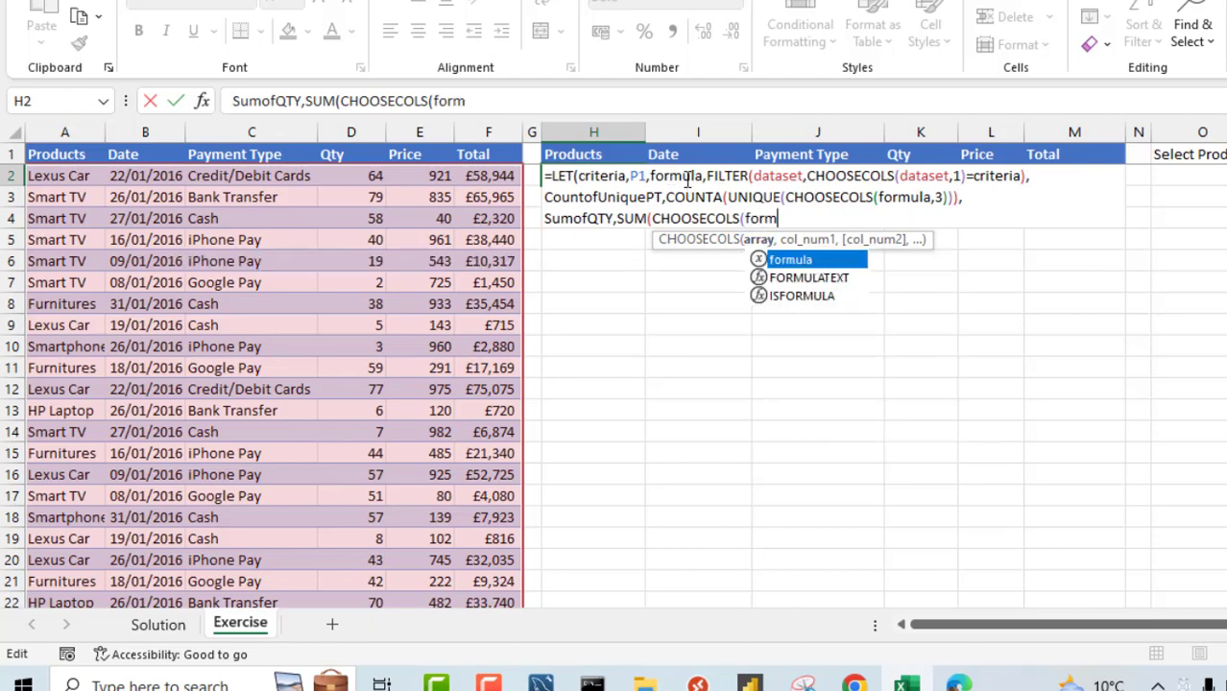
{"action": "type", "text": "ula,"}
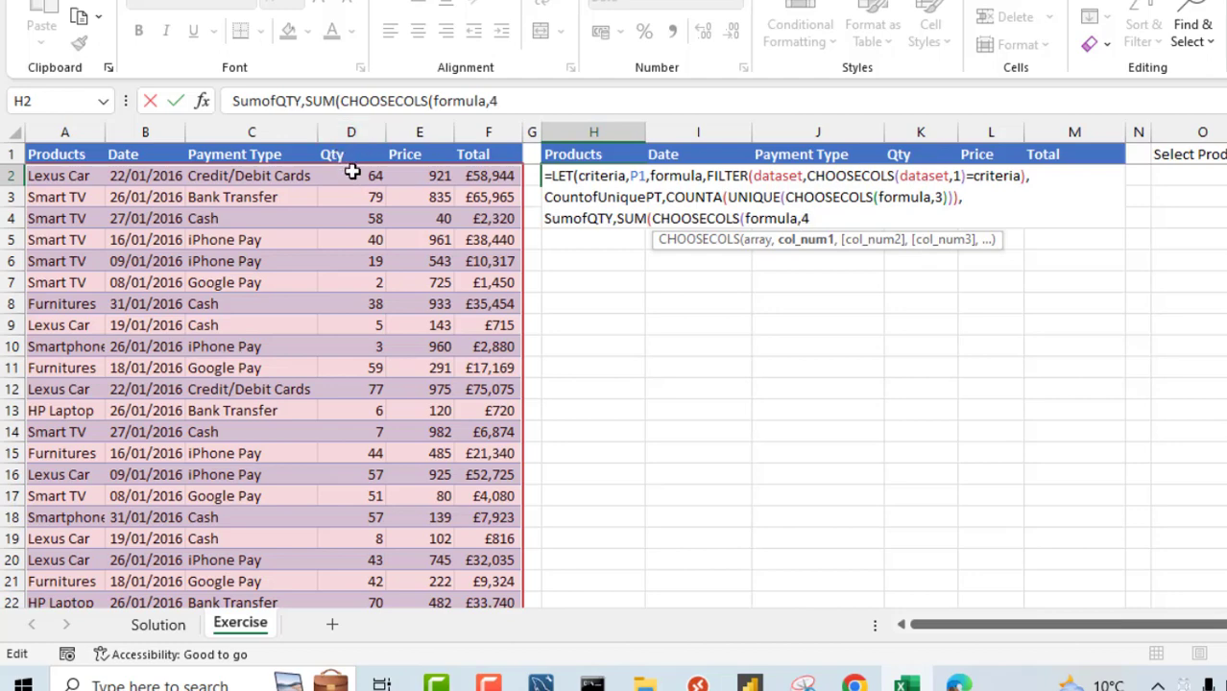
{"action": "type", "text": "4))"}
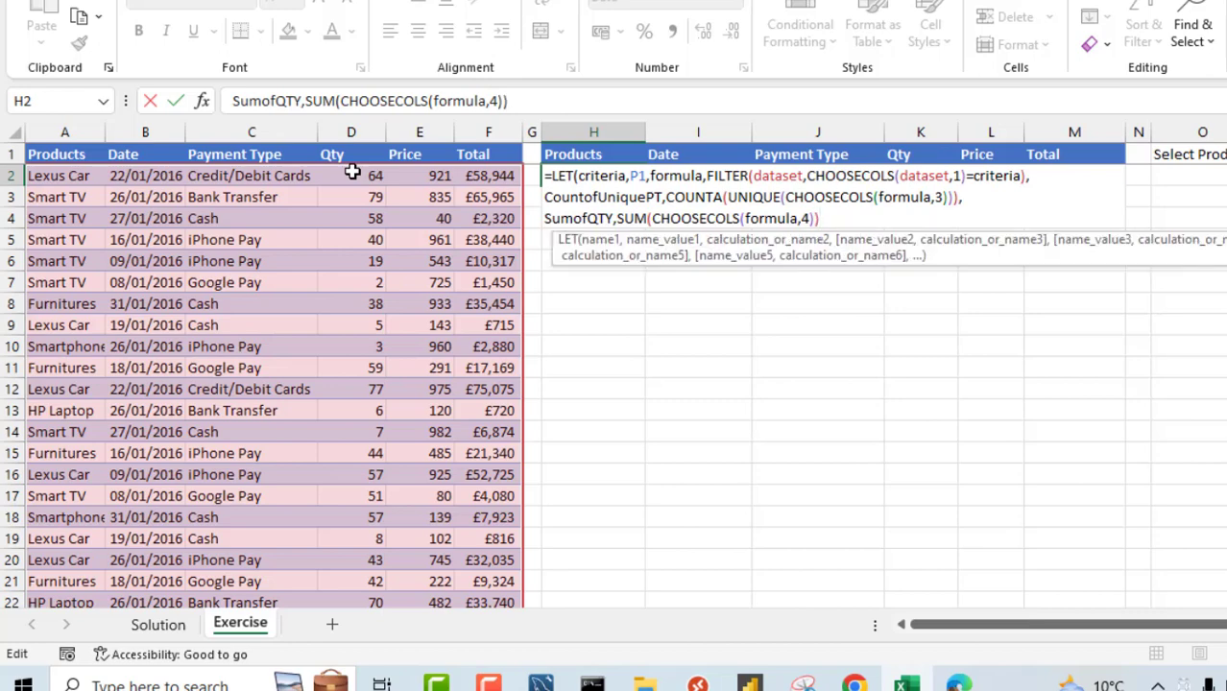
Define the LET name SumofPrice on a new line of the formula as SUM(CHOOSECOLS(formula,5))
{"action": "type", "text": ","}
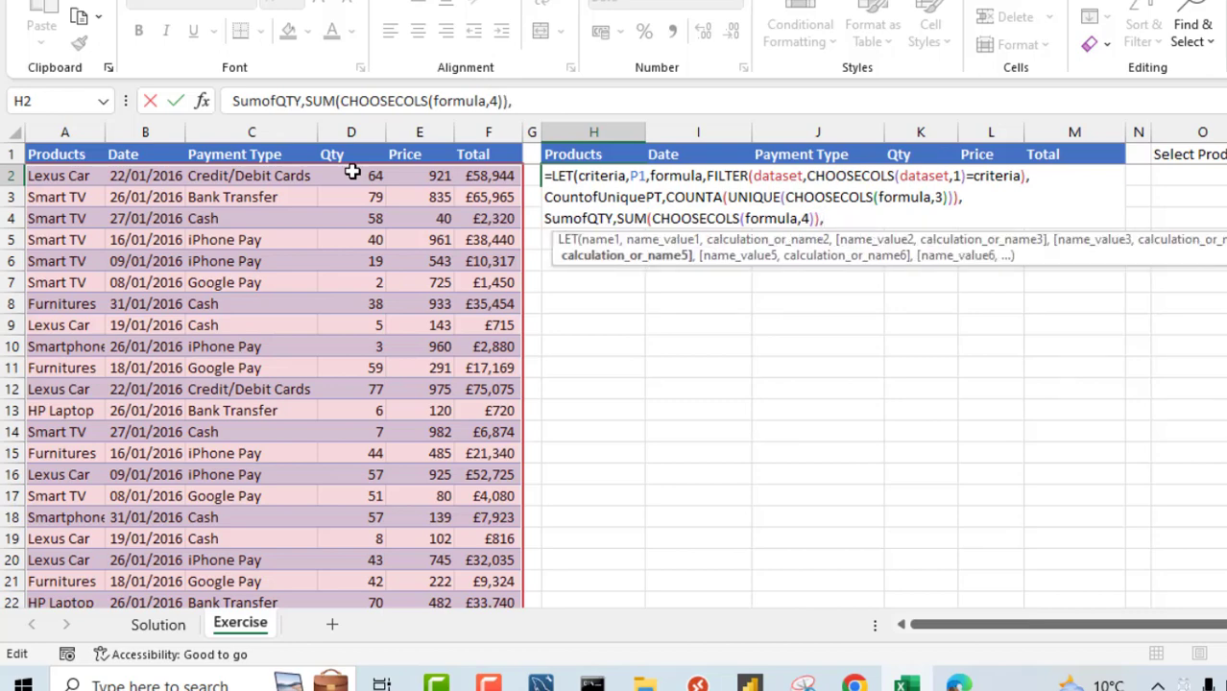
{"action": "key", "text": "alt+Return"}
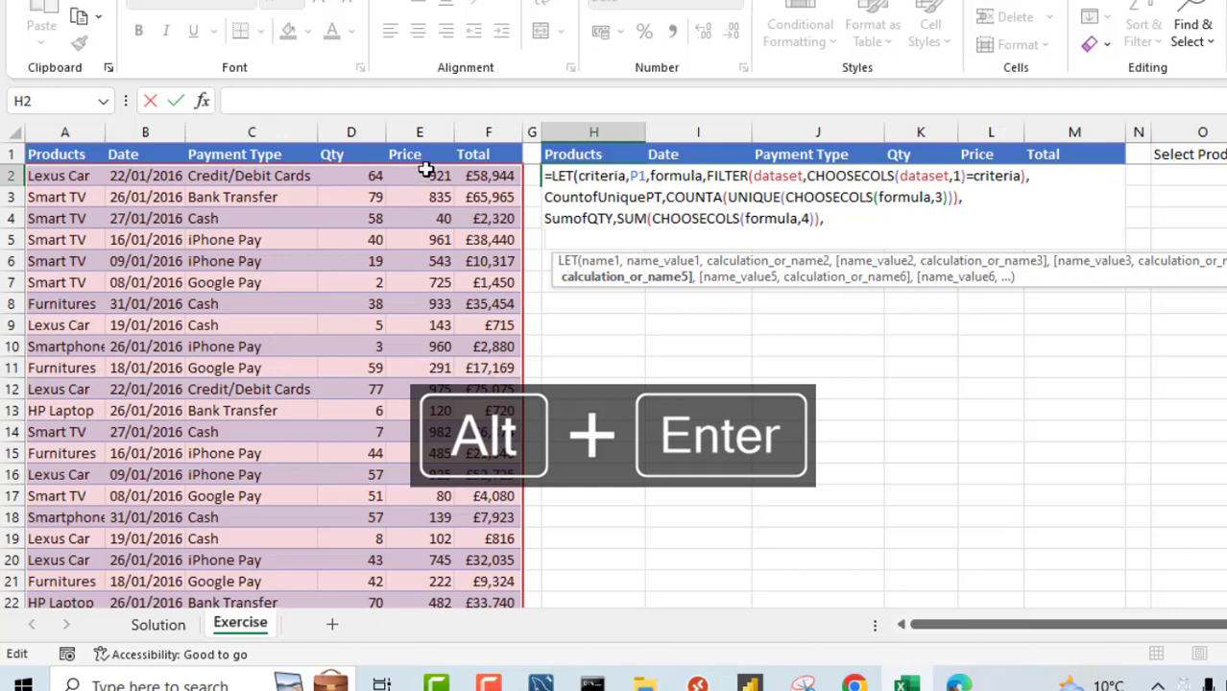
{"action": "type", "text": "Sumof"}
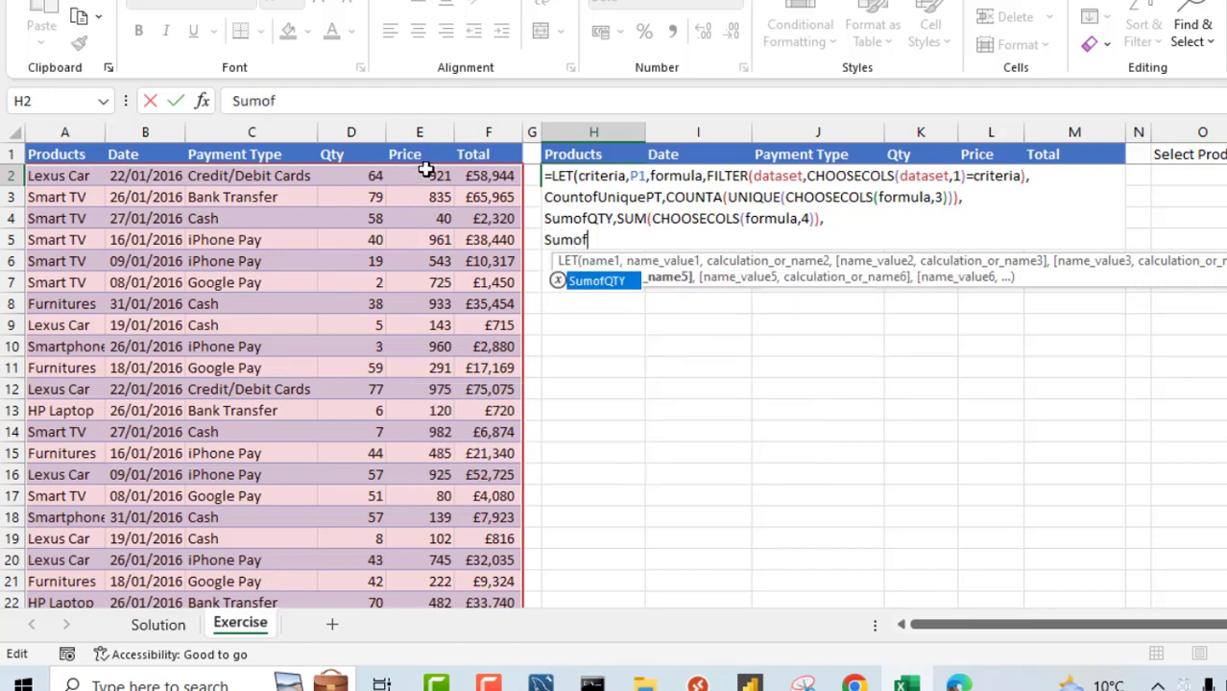
{"action": "type", "text": "Price,"}
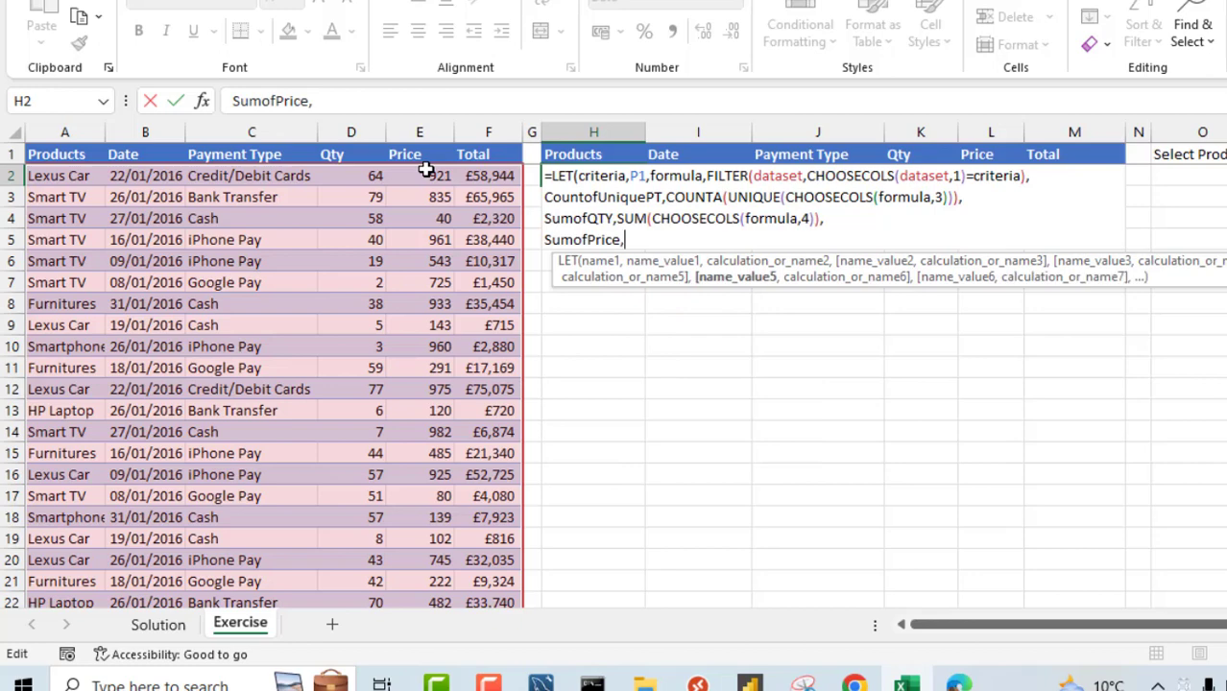
{"action": "type", "text": "sum"}
{"action": "key", "text": "Tab"}
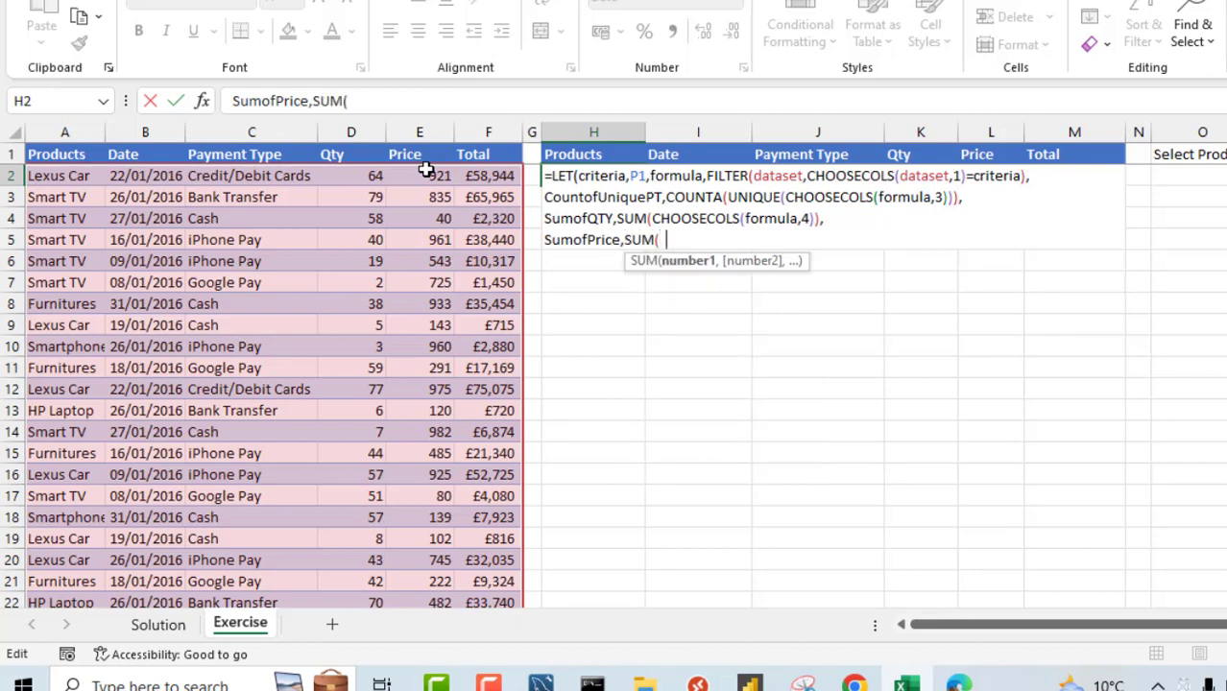
{"action": "type", "text": "choo"}
{"action": "key", "text": "Down"}
{"action": "key", "text": "Tab"}
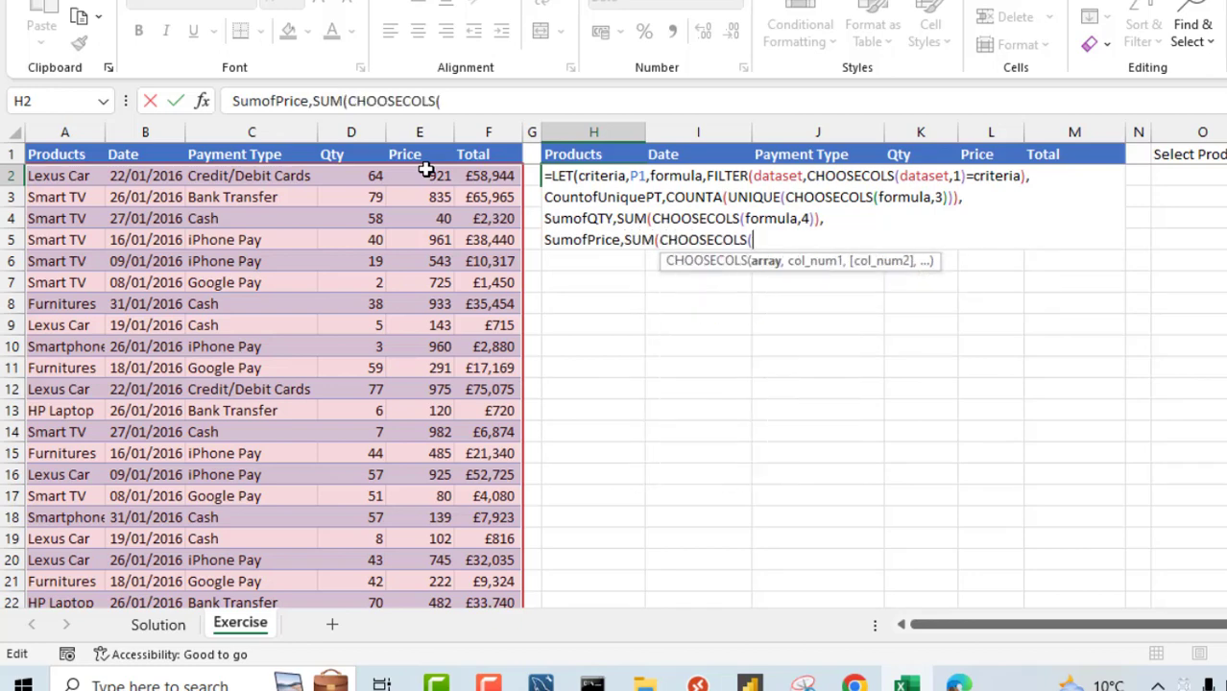
{"action": "type", "text": "formula,"}
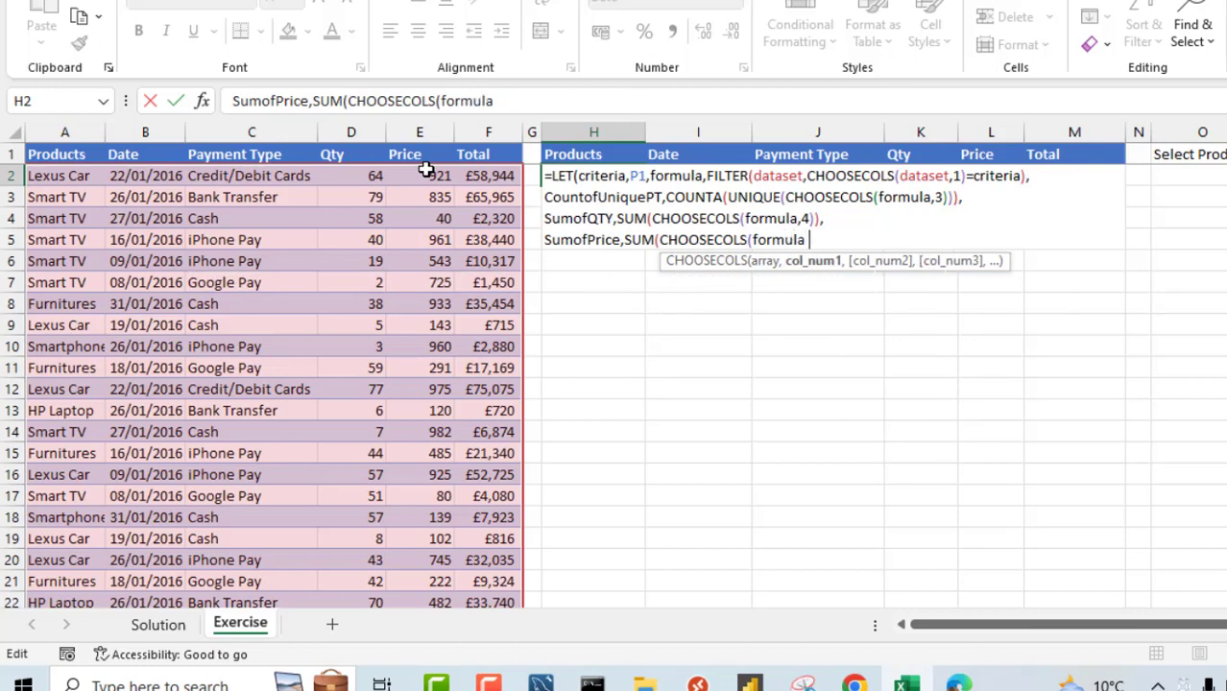
{"action": "type", "text": "5)),"}
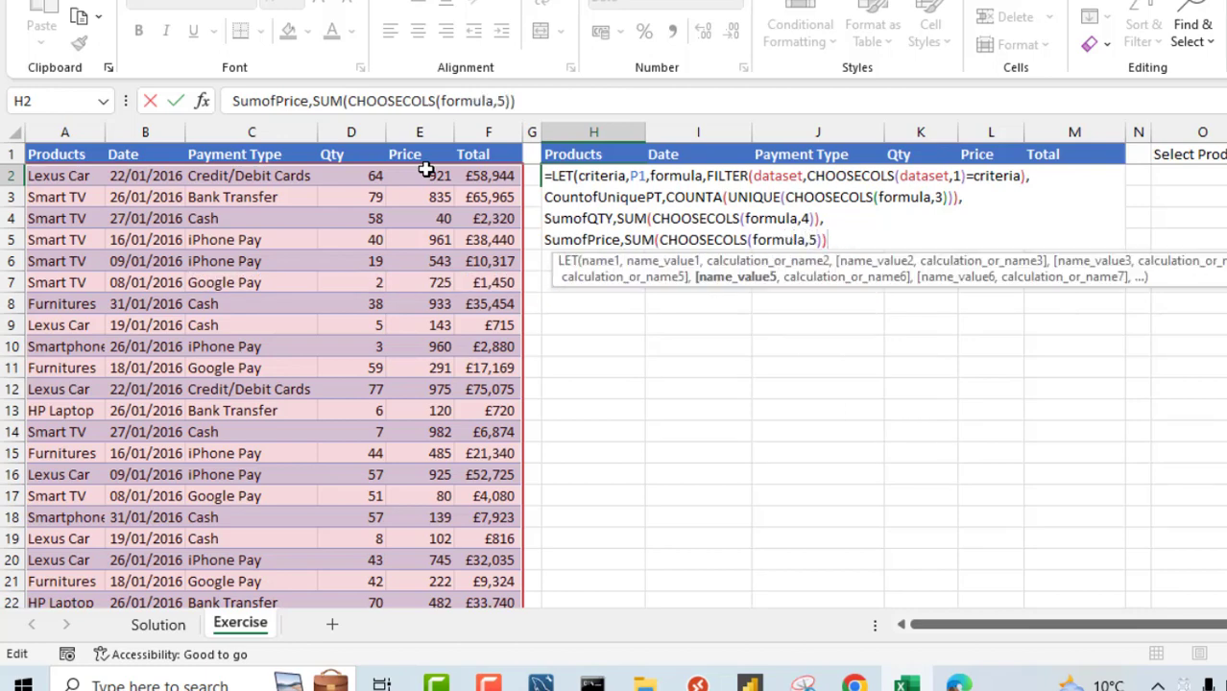
Define the LET name SumofTotal on a new line of the formula as SUM(CHOOSECOLS(formula,6)), ending with a comma and a fresh line
{"action": "key", "text": "alt+Return"}
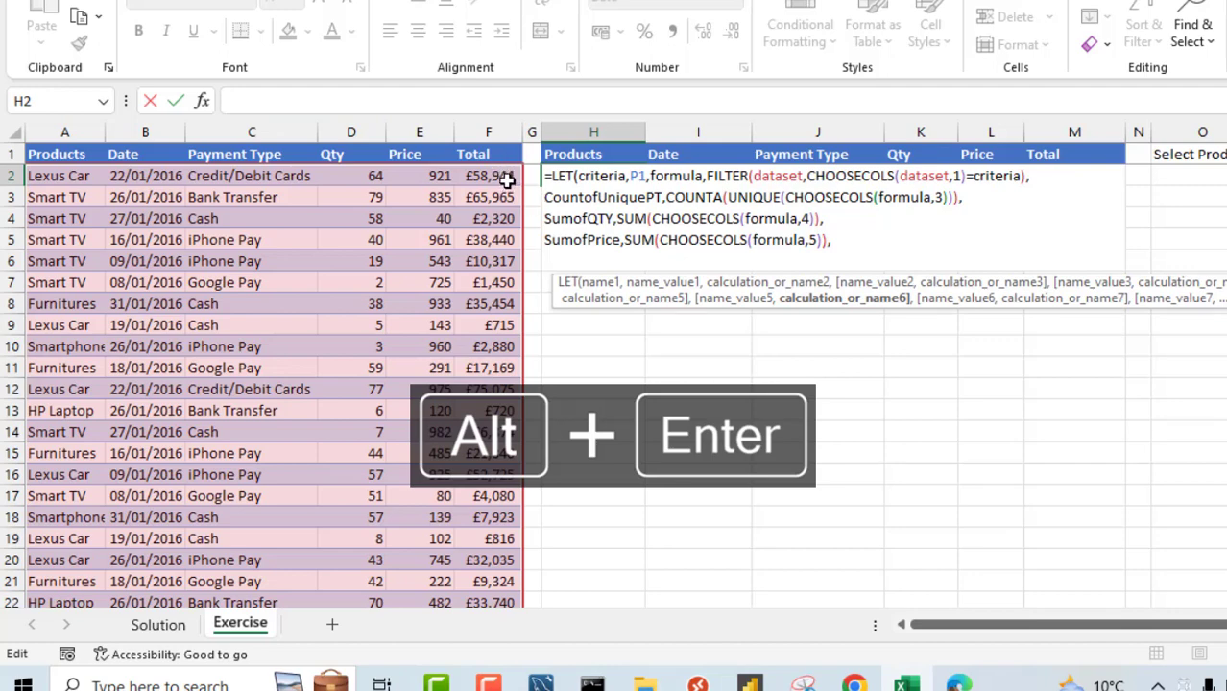
{"action": "type", "text": "Sumof"}
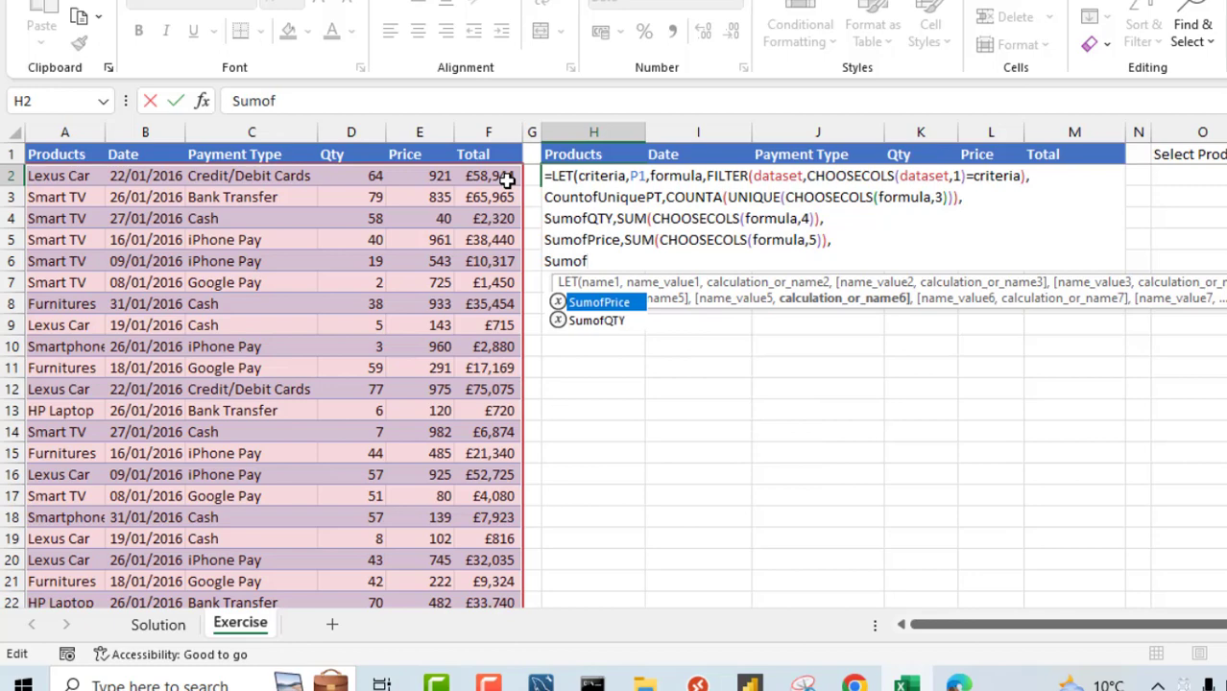
{"action": "type", "text": "Total"}
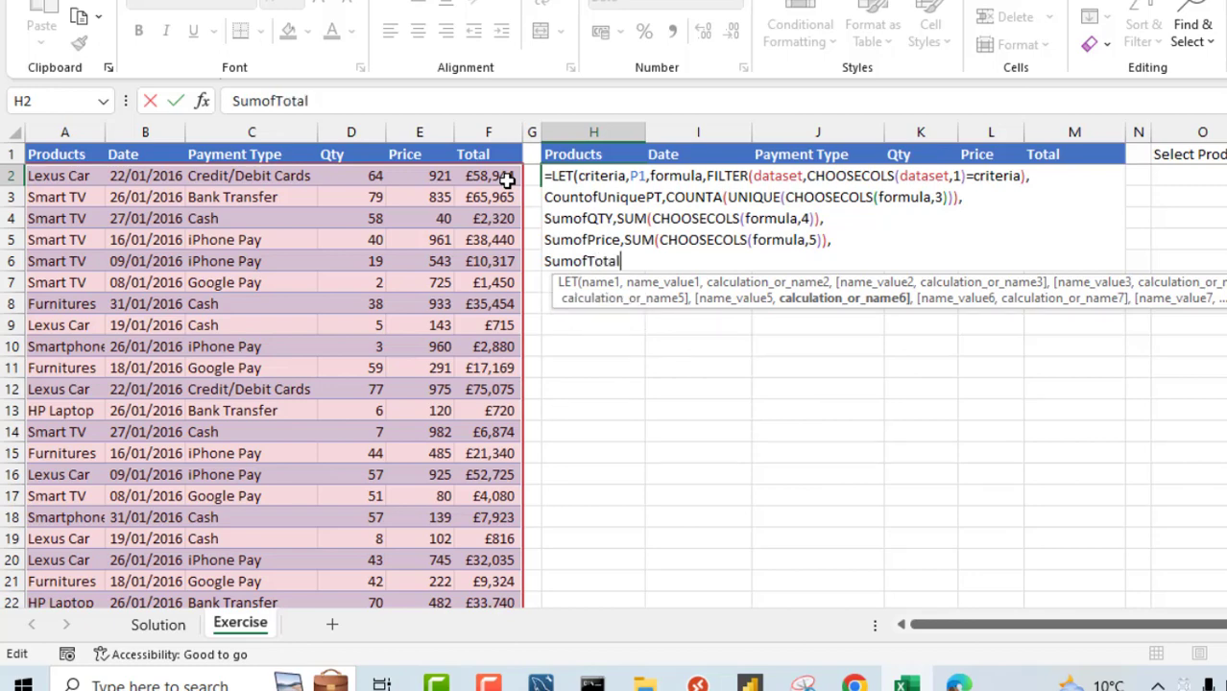
{"action": "type", "text": ",sum"}
{"action": "key", "text": "Tab"}
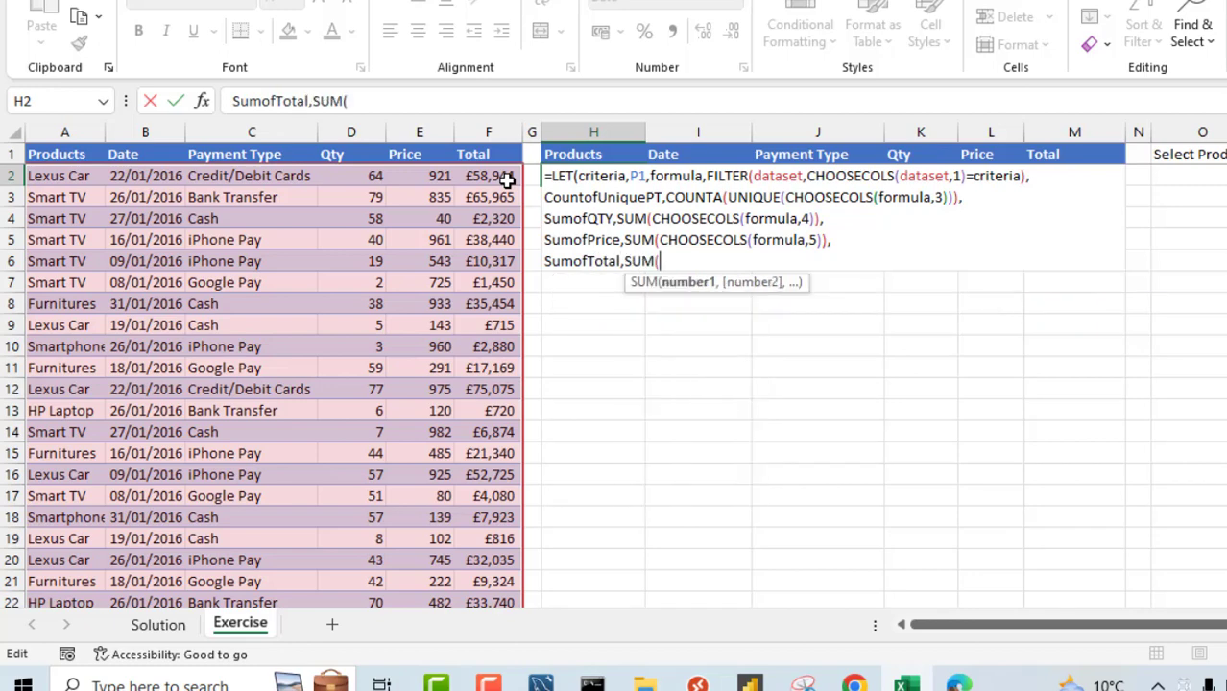
{"action": "type", "text": "choo"}
{"action": "key", "text": "Down"}
{"action": "key", "text": "Tab"}
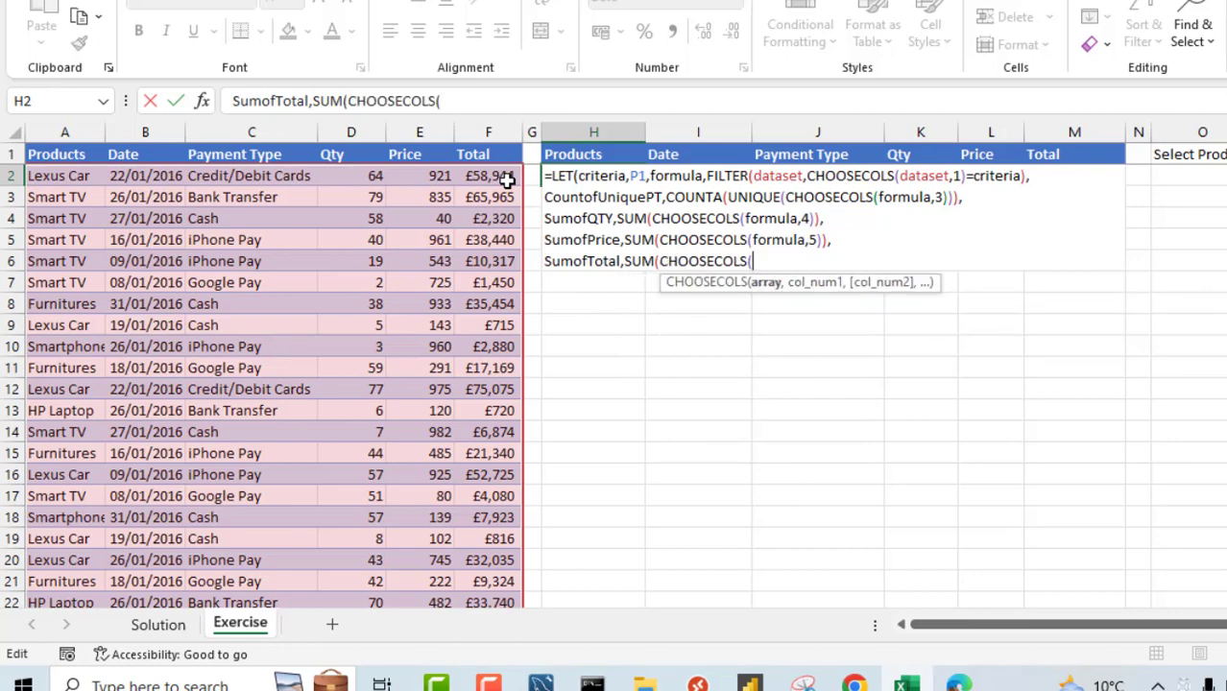
{"action": "type", "text": "form"}
{"action": "key", "text": "Tab"}
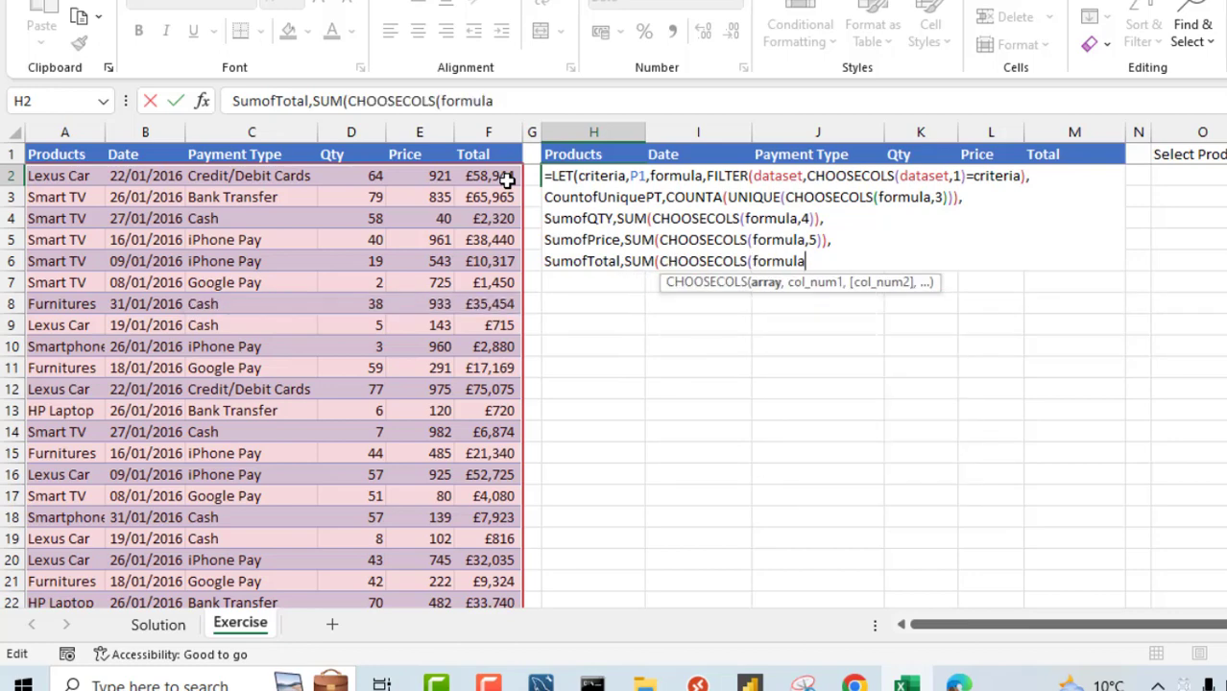
{"action": "type", "text": ",6"}
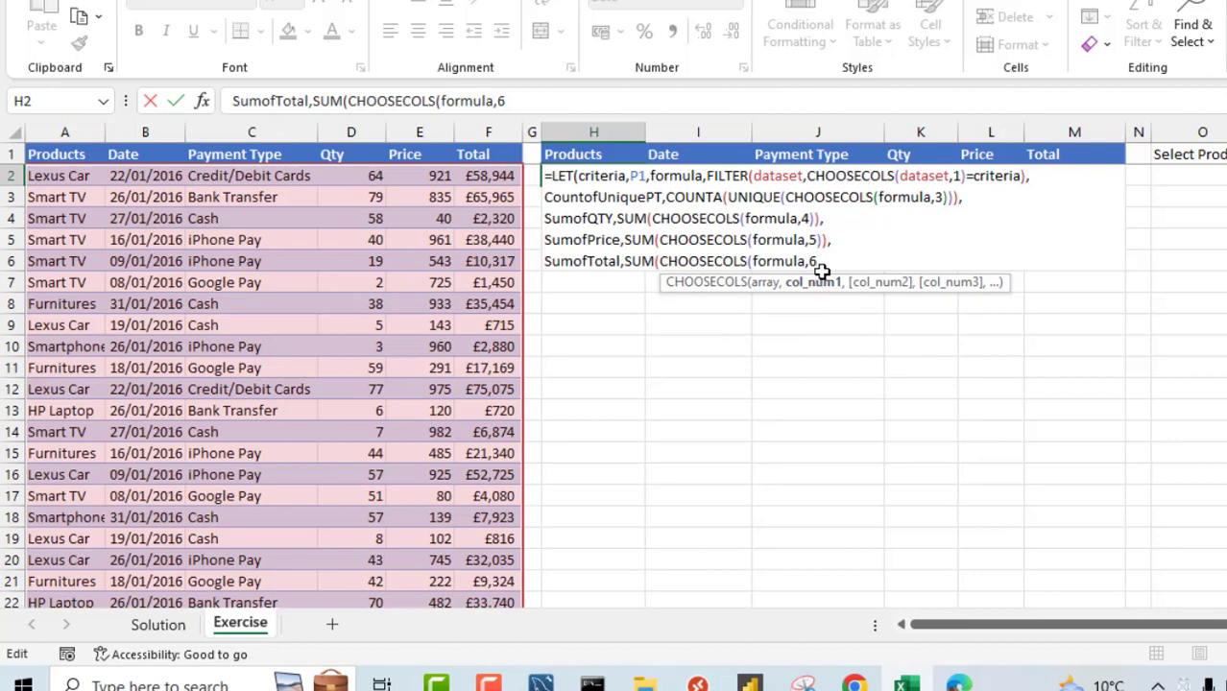
{"action": "type", "text": ")),"}
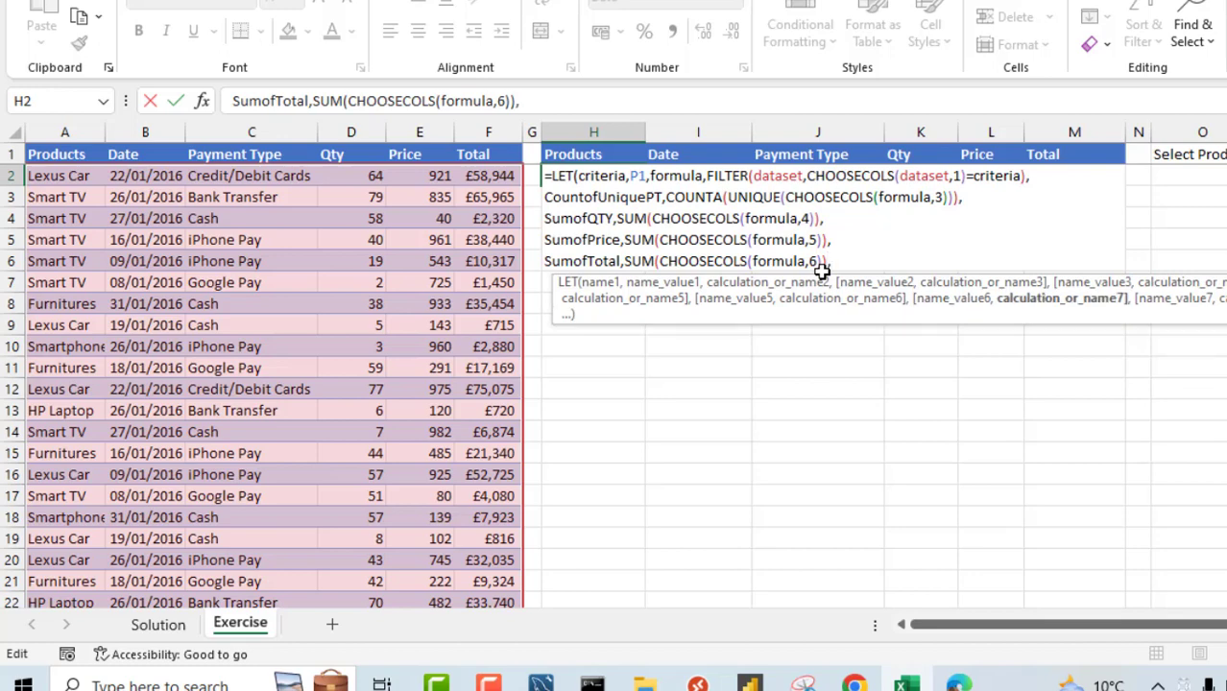
{"action": "key", "text": "alt+Return"}
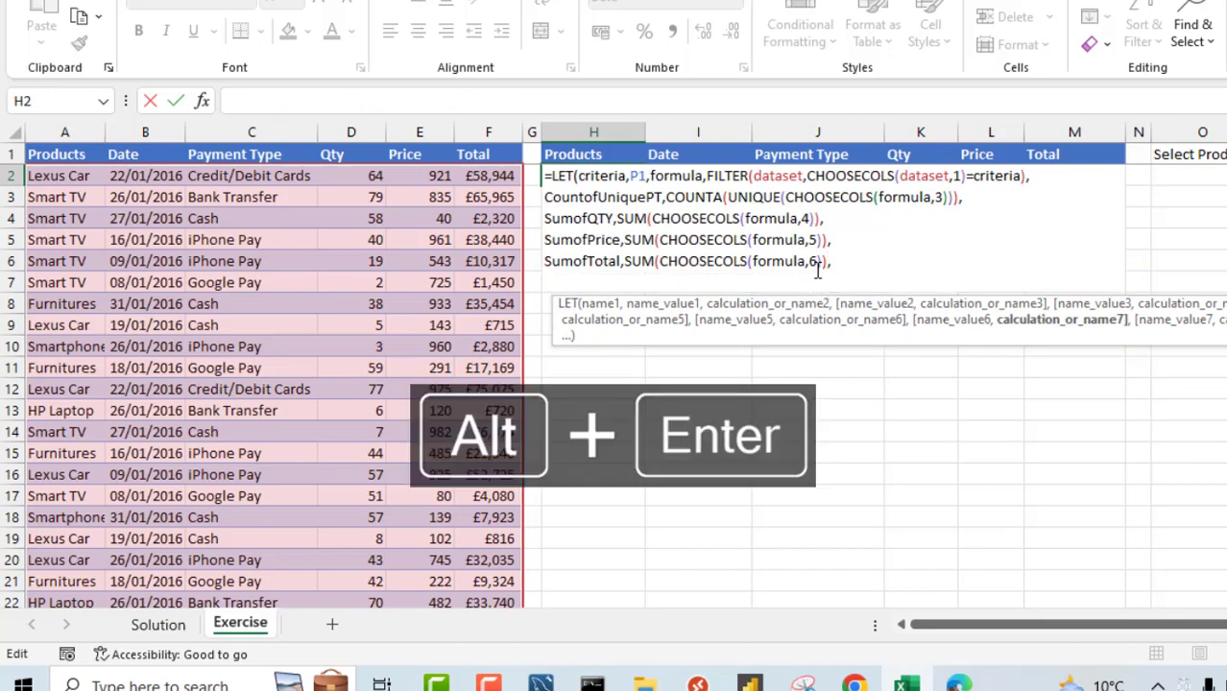
{"action": "key", "text": "shift+Up"}
{"action": "key", "text": "shift+Up"}
{"action": "key", "text": "shift+Up"}
{"action": "key", "text": "shift+Up"}
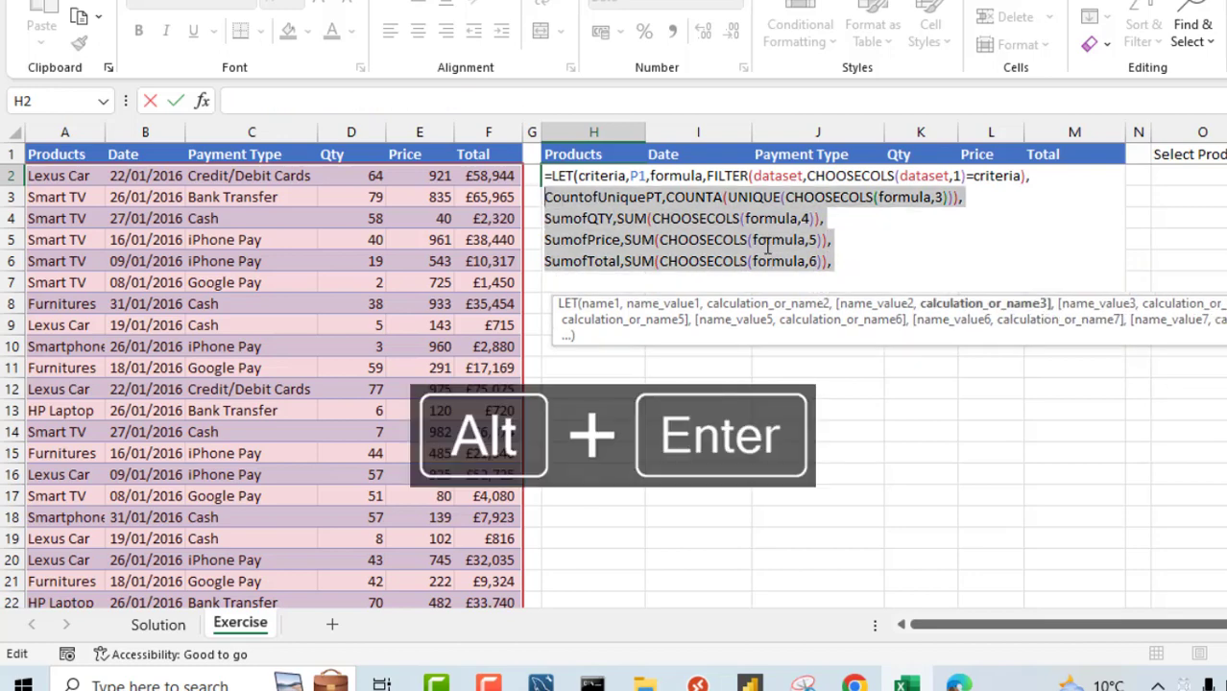
{"action": "left_click", "coordinate": [831, 275]}
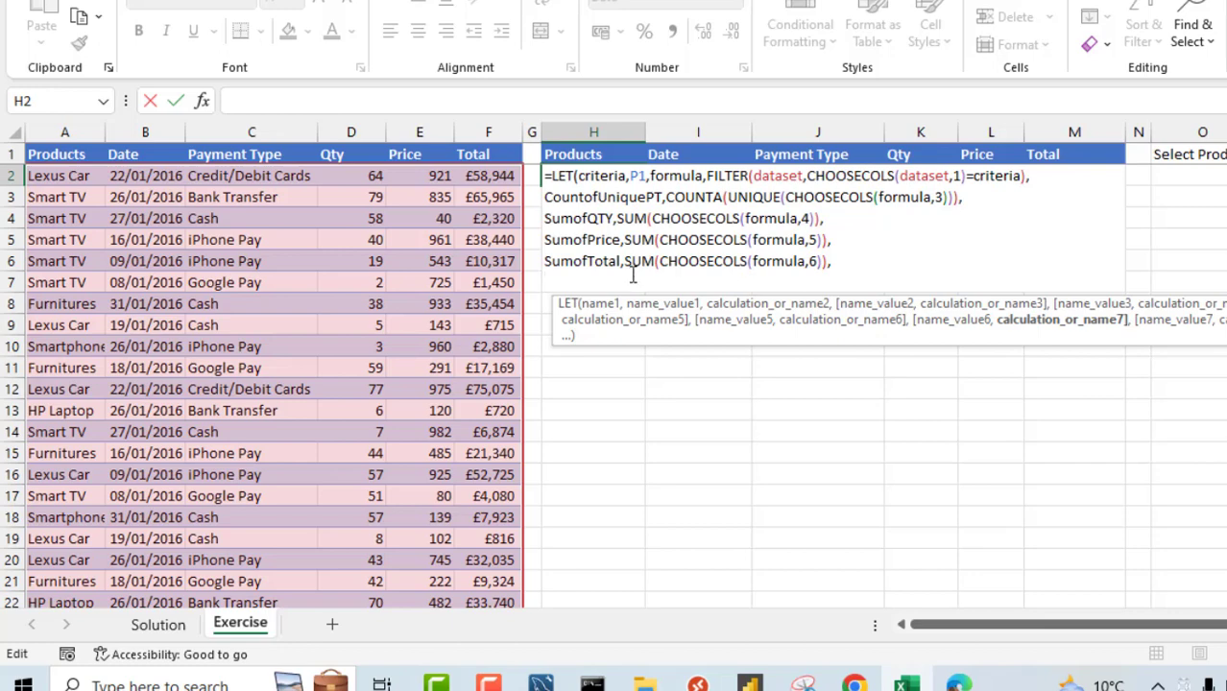
Add the LET name hstack and begin its value with HSTACK, entering "Totals" and " " as the first two arguments
{"action": "type", "text": "hstac"}
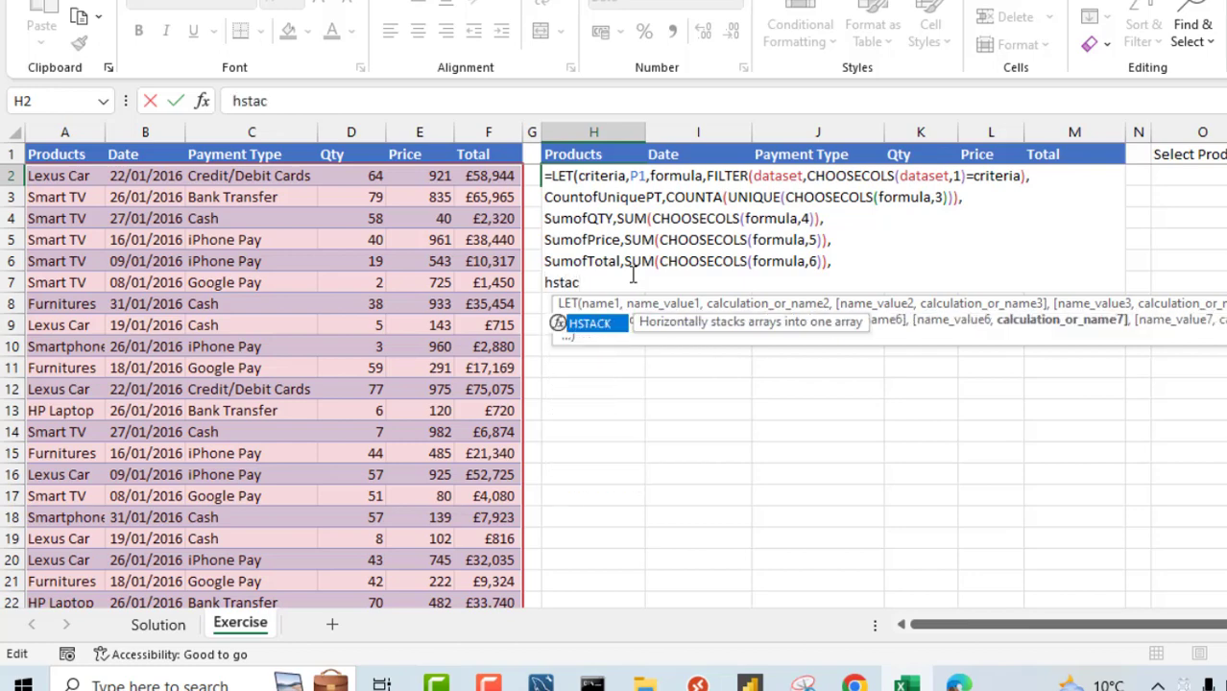
{"action": "type", "text": "k,"}
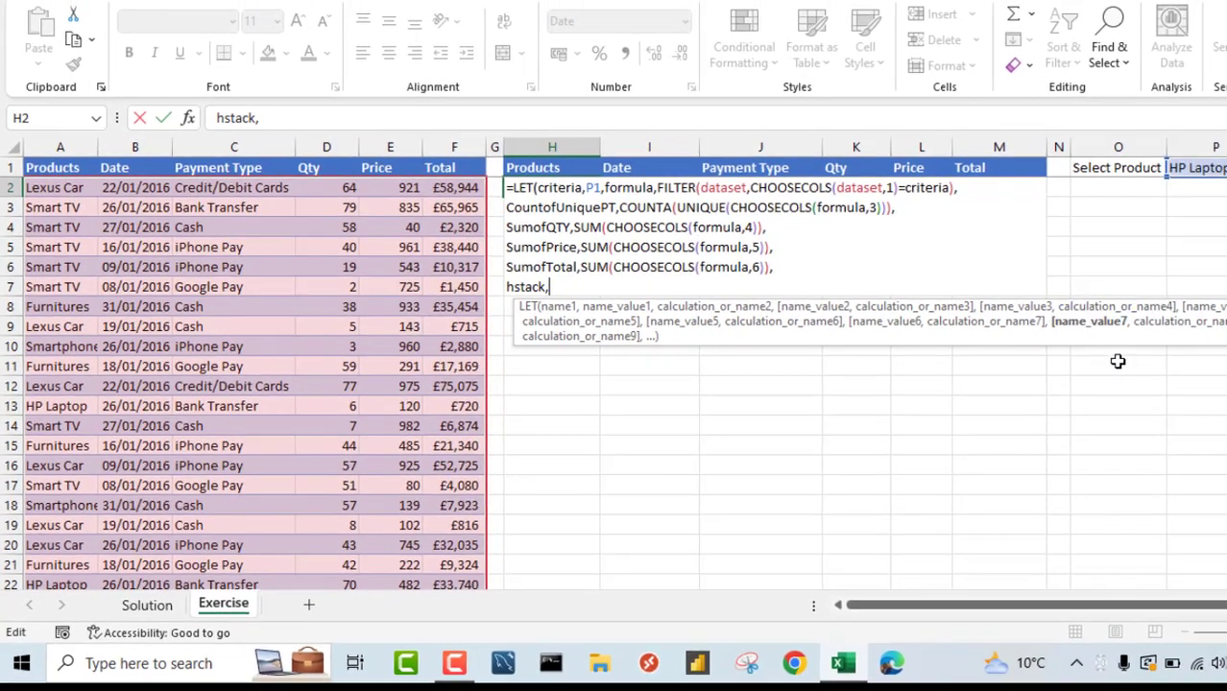
{"action": "type", "text": "hst"}
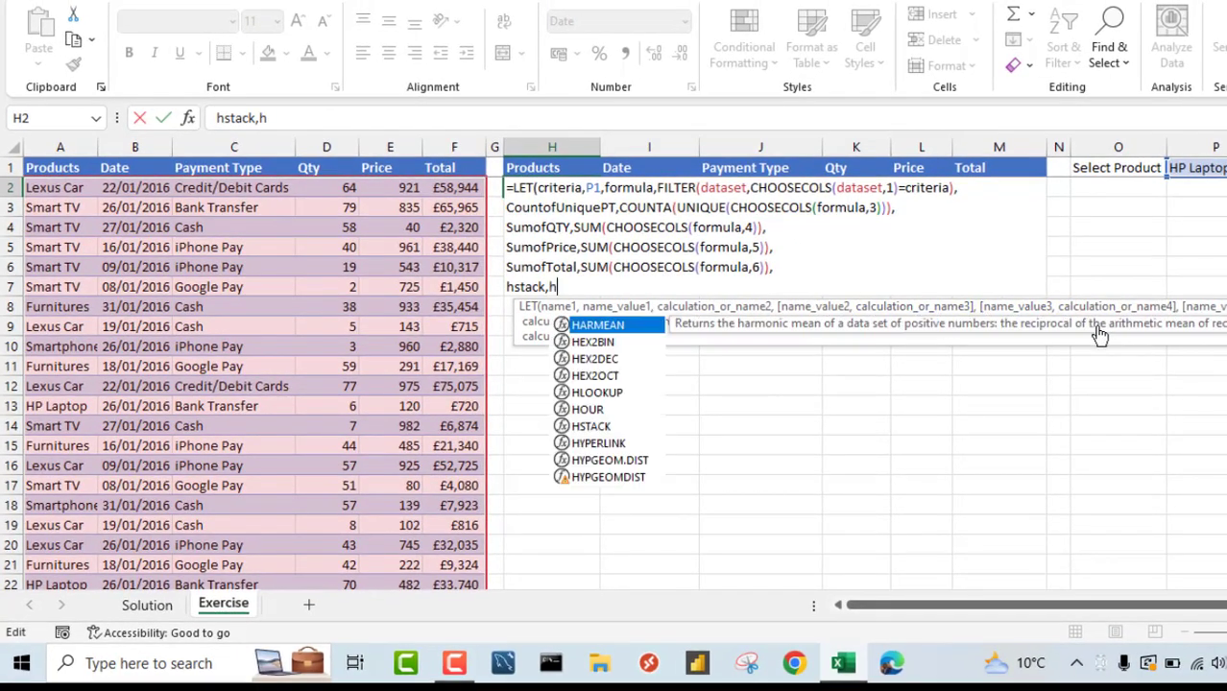
{"action": "key", "text": "Tab"}
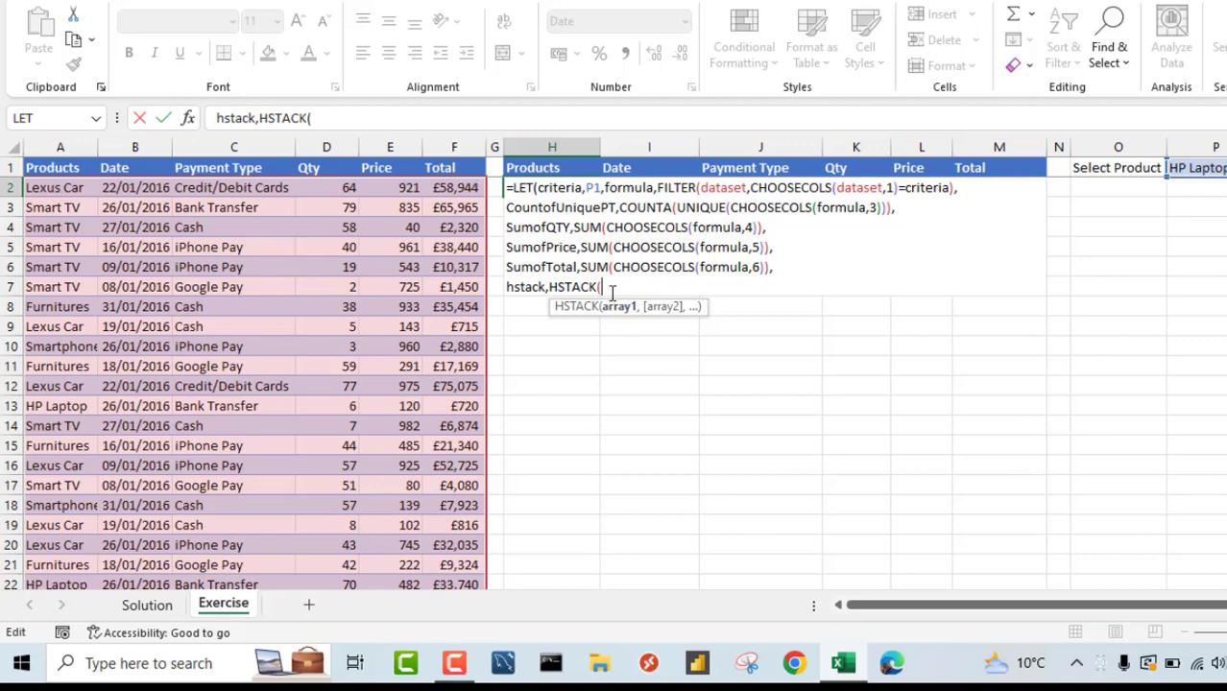
{"action": "type", "text": "Totals\""}
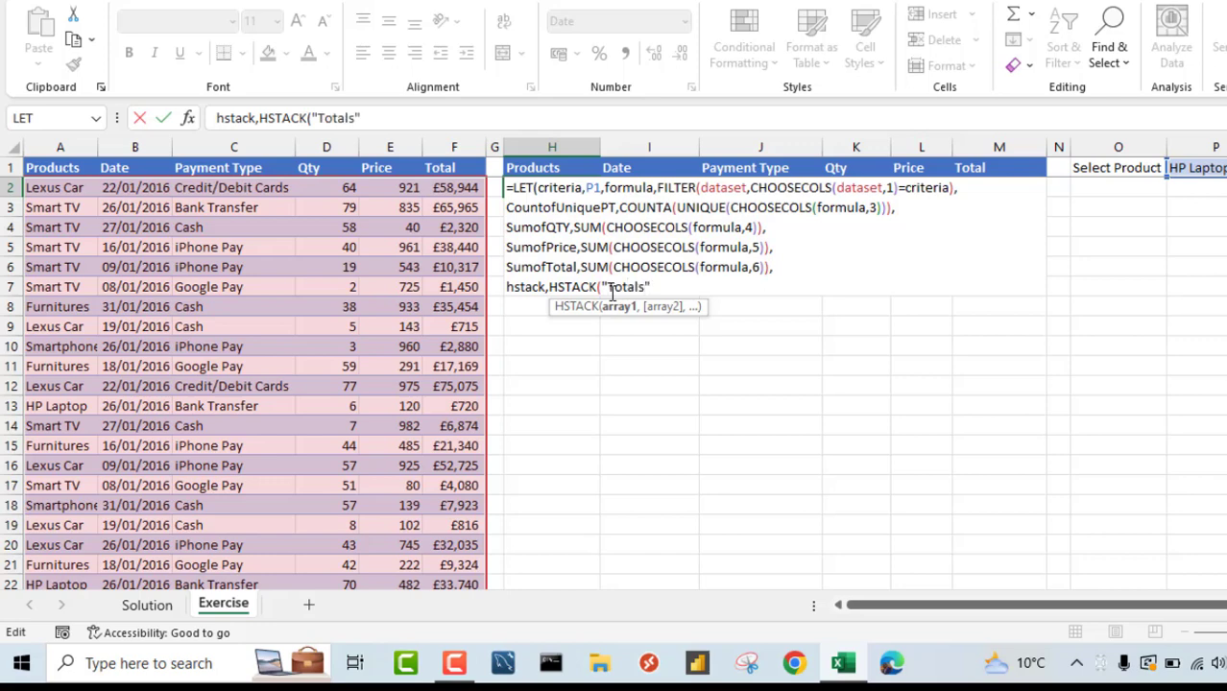
{"action": "type", "text": ","}
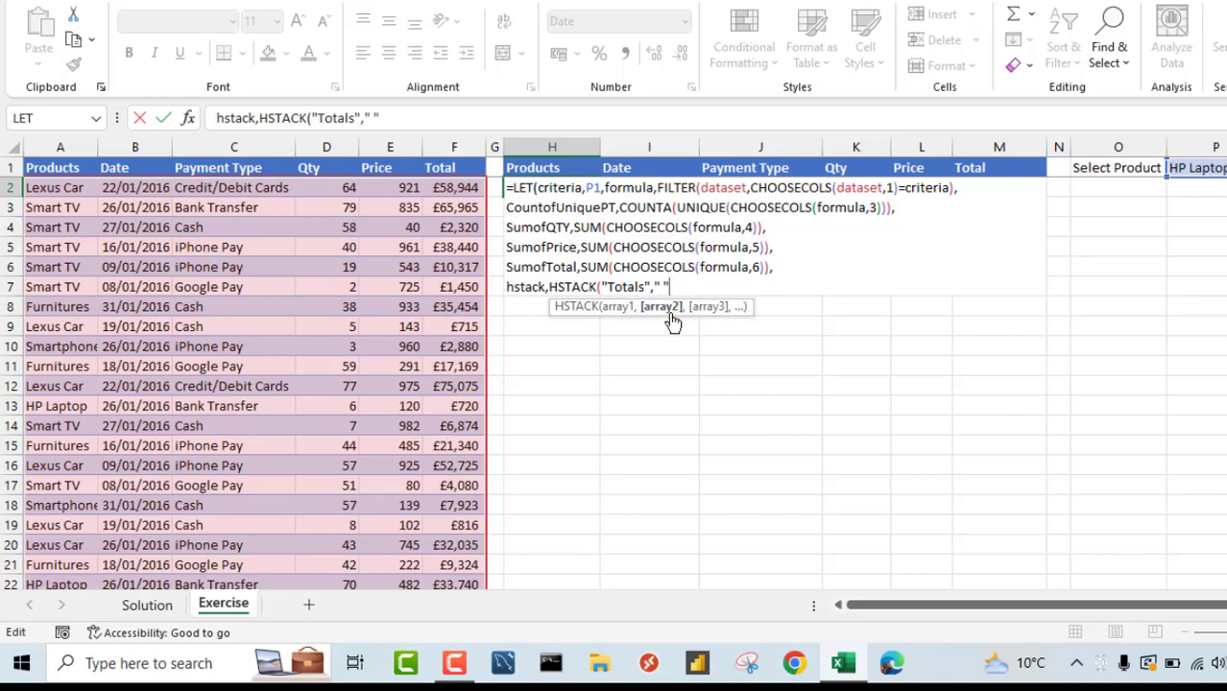
{"action": "type", "text": ","}
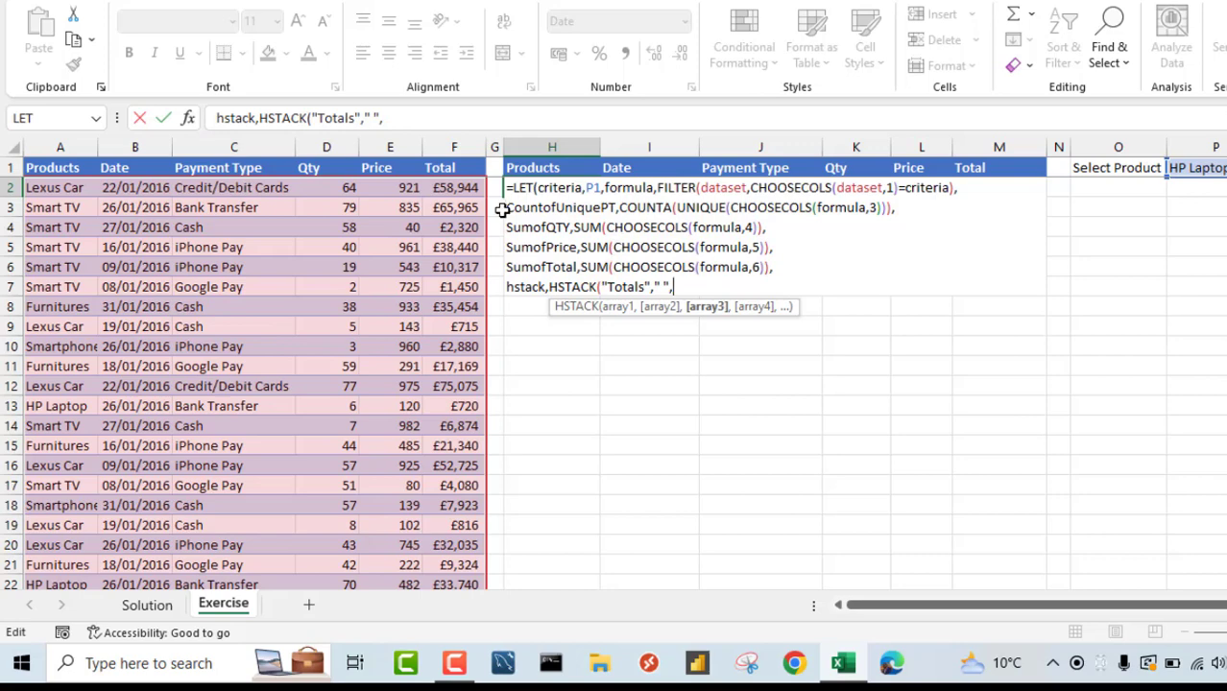
Copy the name CountofUniquePT from its definition into HSTACK as the third argument, followed by a comma
{"action": "left_click_drag", "start_coordinate": [507, 207], "coordinate": [671, 211]}
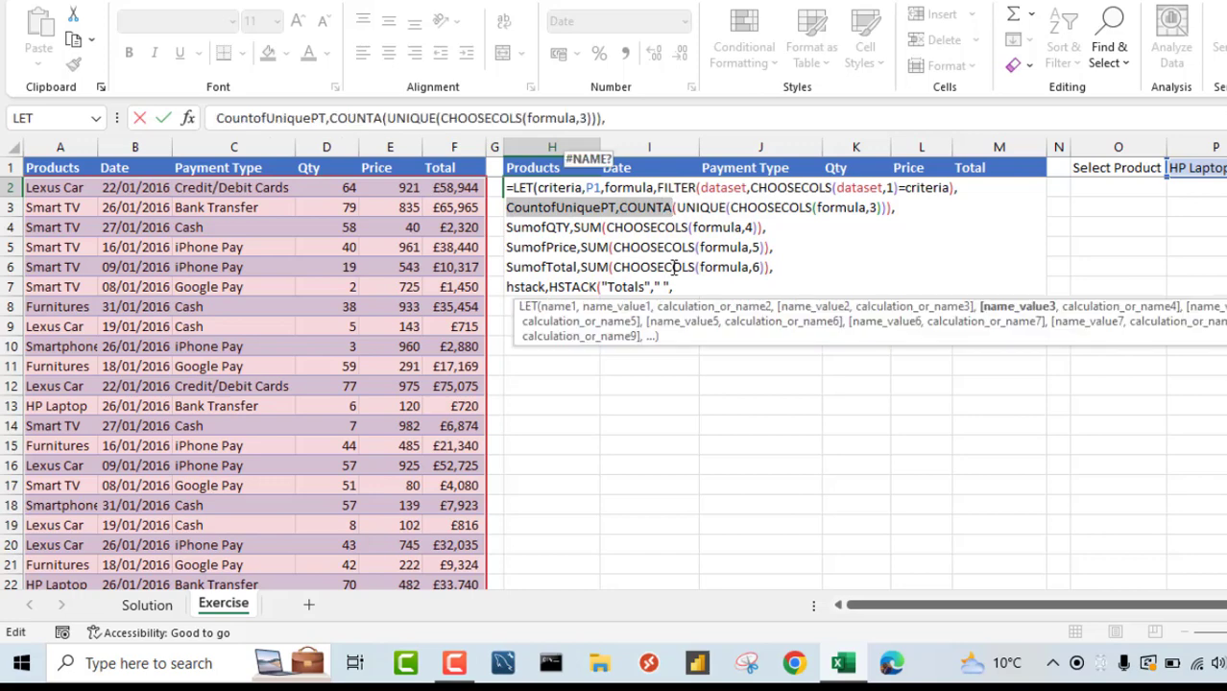
{"action": "double_click", "coordinate": [589, 205]}
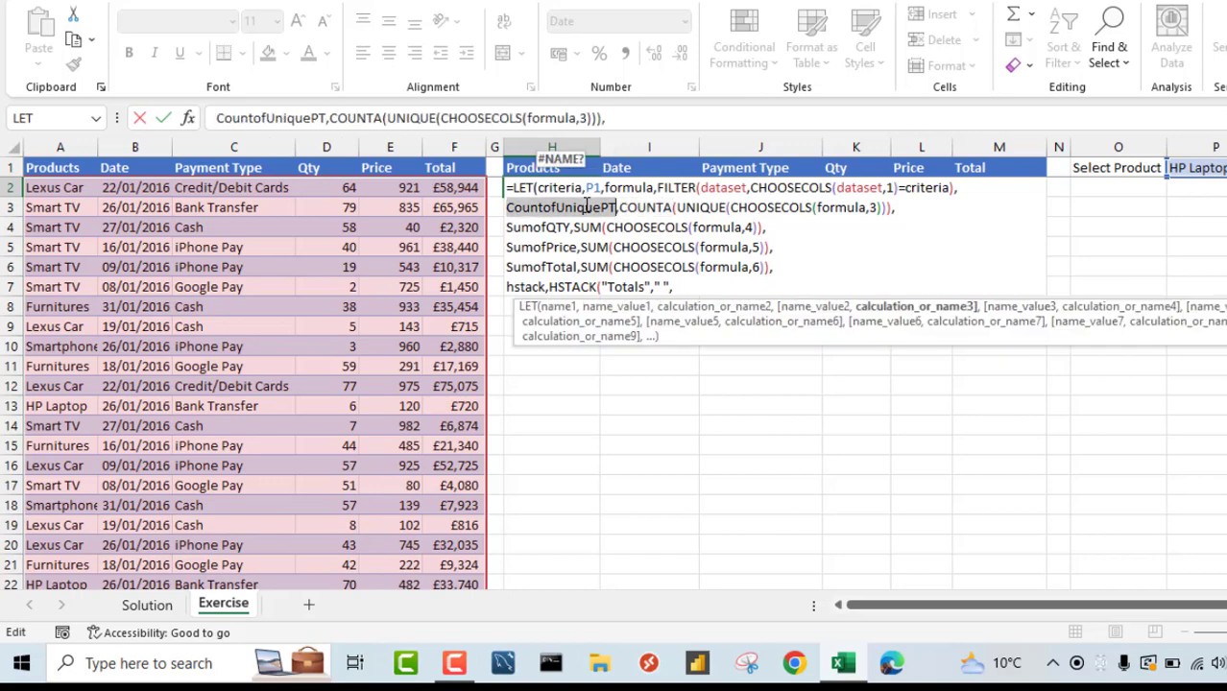
{"action": "key", "text": "ctrl+c"}
{"action": "left_click", "coordinate": [681, 286]}
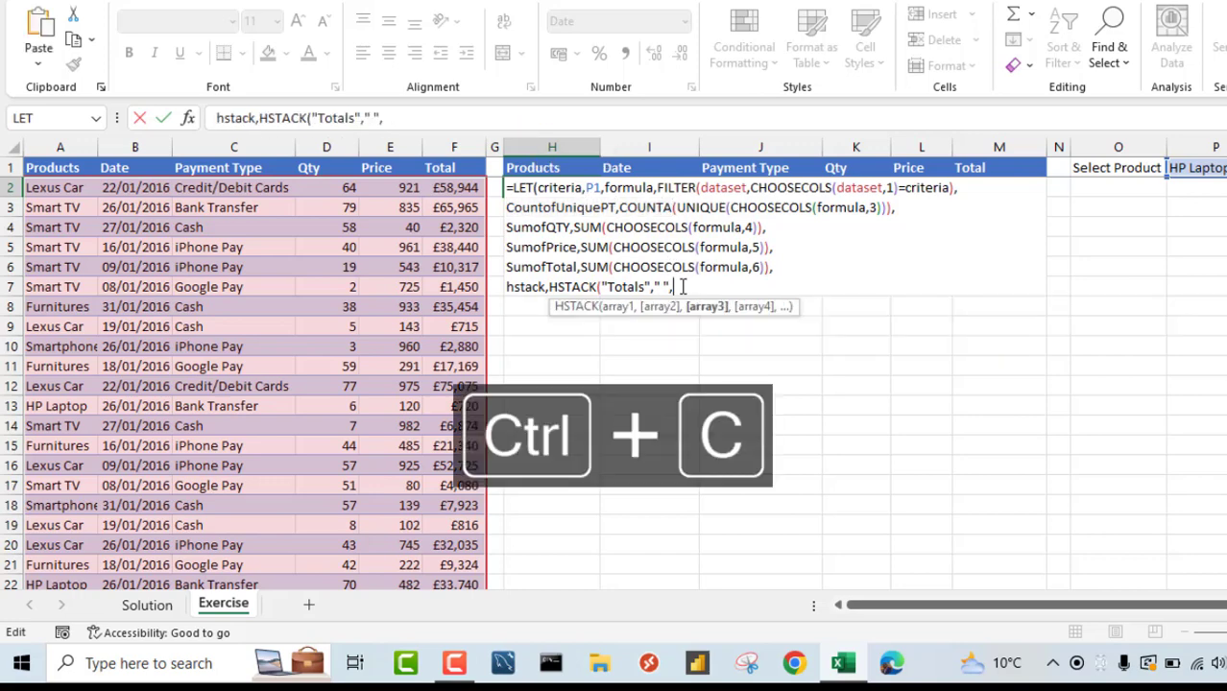
{"action": "key", "text": "ctrl+v"}
{"action": "type", "text": ","}
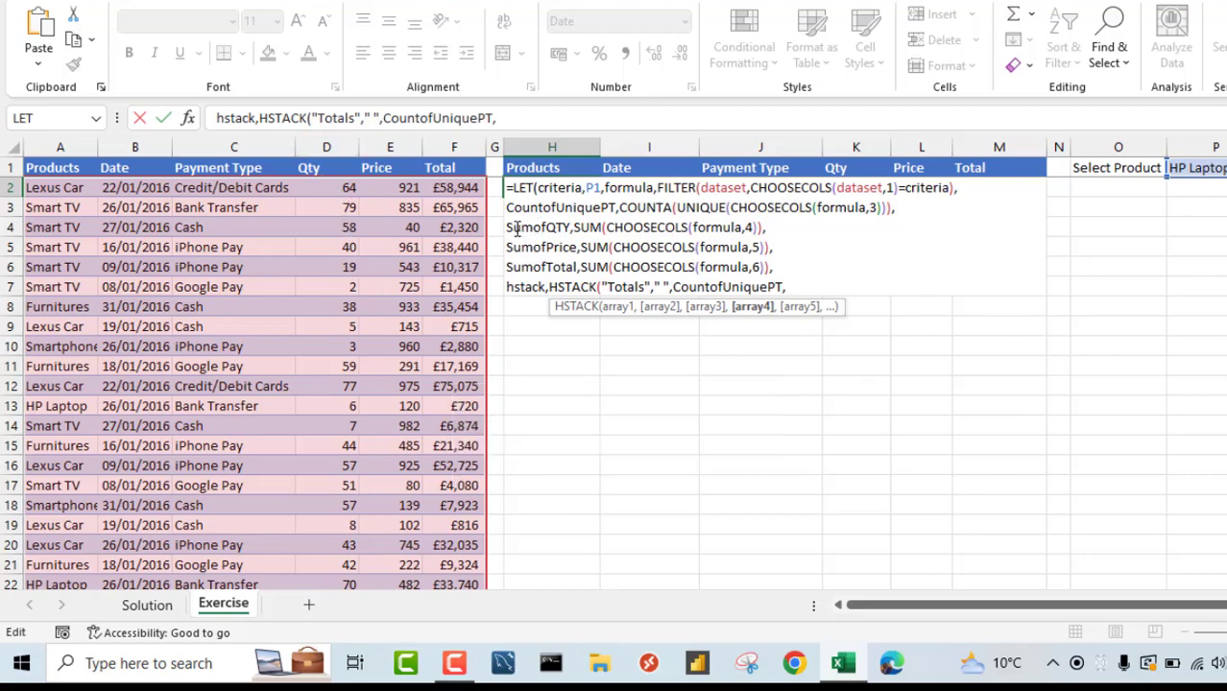
Copy the name SumofQTY from its definition into HSTACK as the fourth argument, followed by a comma
{"action": "left_click_drag", "start_coordinate": [517, 230], "coordinate": [686, 228]}
{"action": "double_click", "coordinate": [552, 231]}
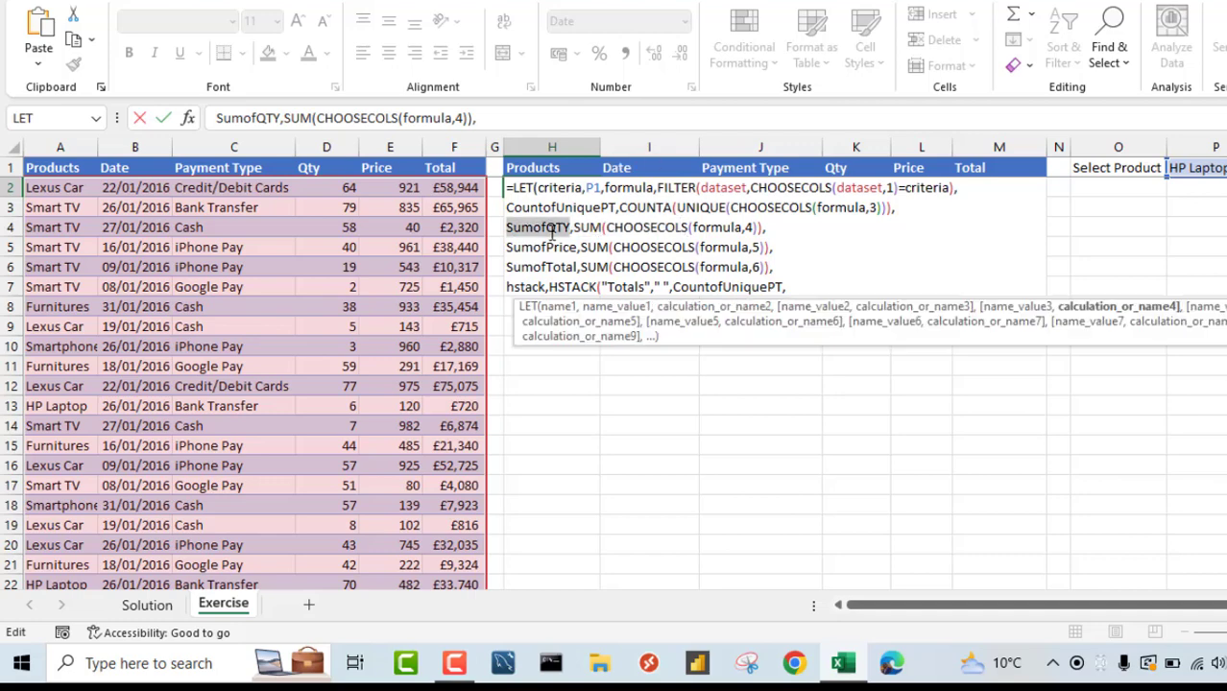
{"action": "key", "text": "ctrl+c"}
{"action": "left_click", "coordinate": [807, 287]}
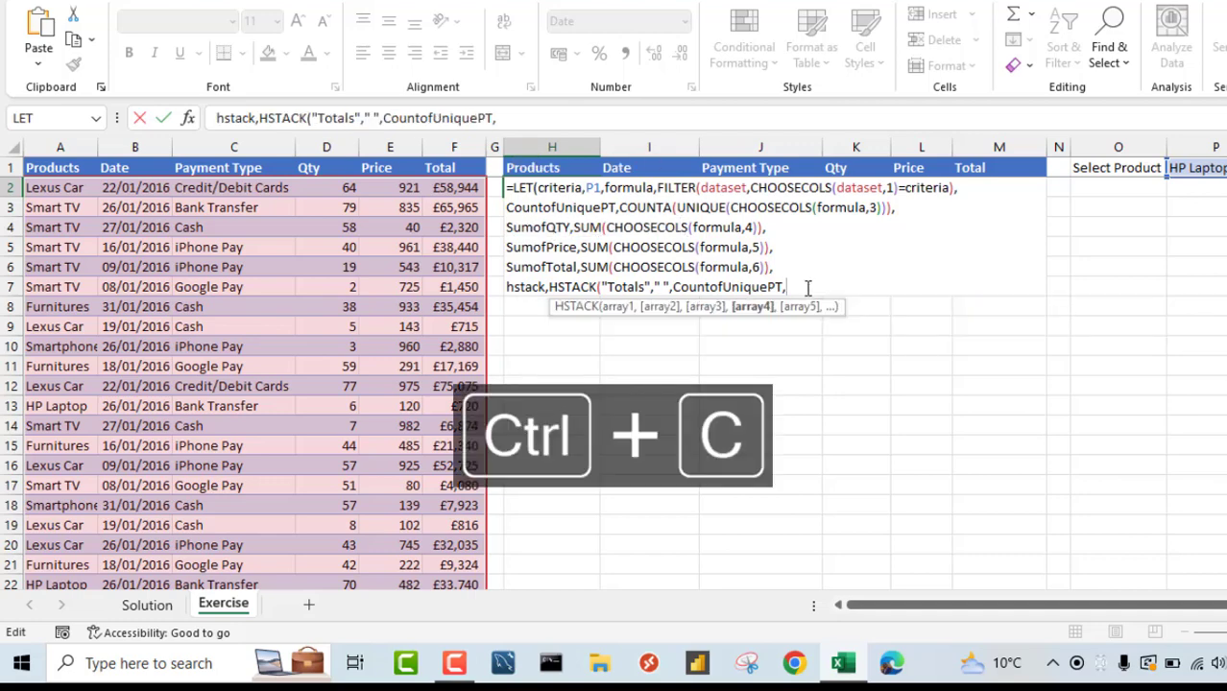
{"action": "key", "text": "ctrl+v"}
{"action": "type", "text": ","}
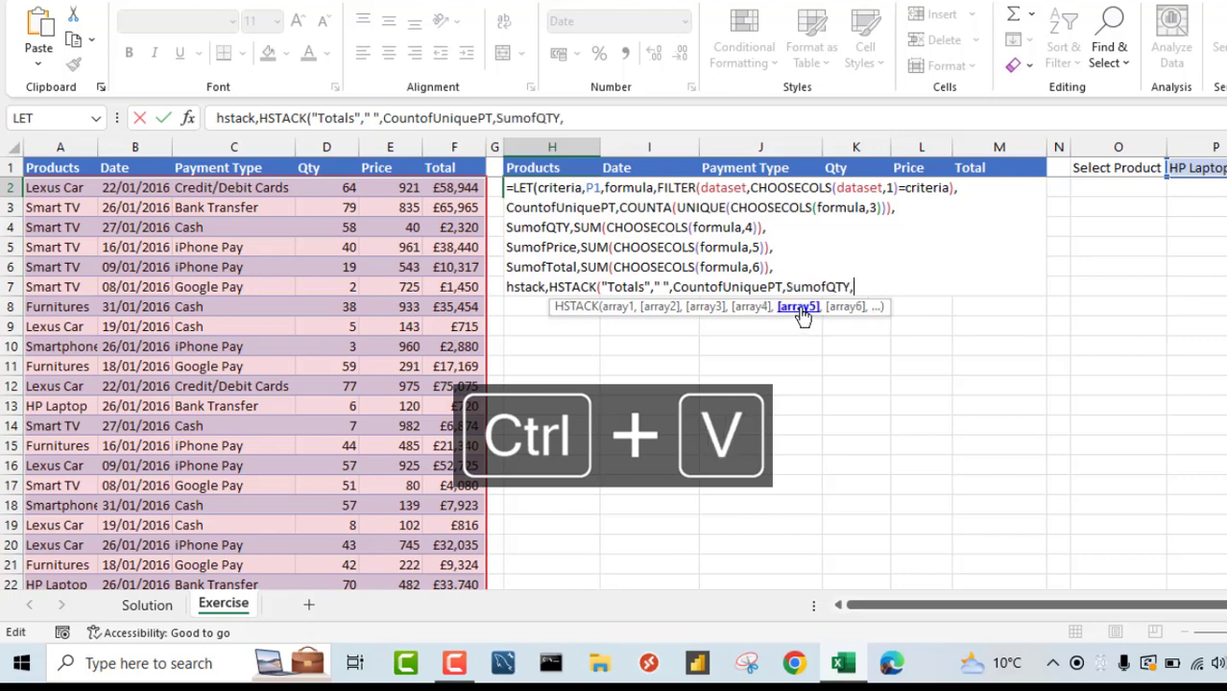
Copy the name SumofPrice from its definition into HSTACK as the fifth argument, followed by a comma
{"action": "double_click", "coordinate": [551, 248]}
{"action": "key", "text": "ctrl+c"}
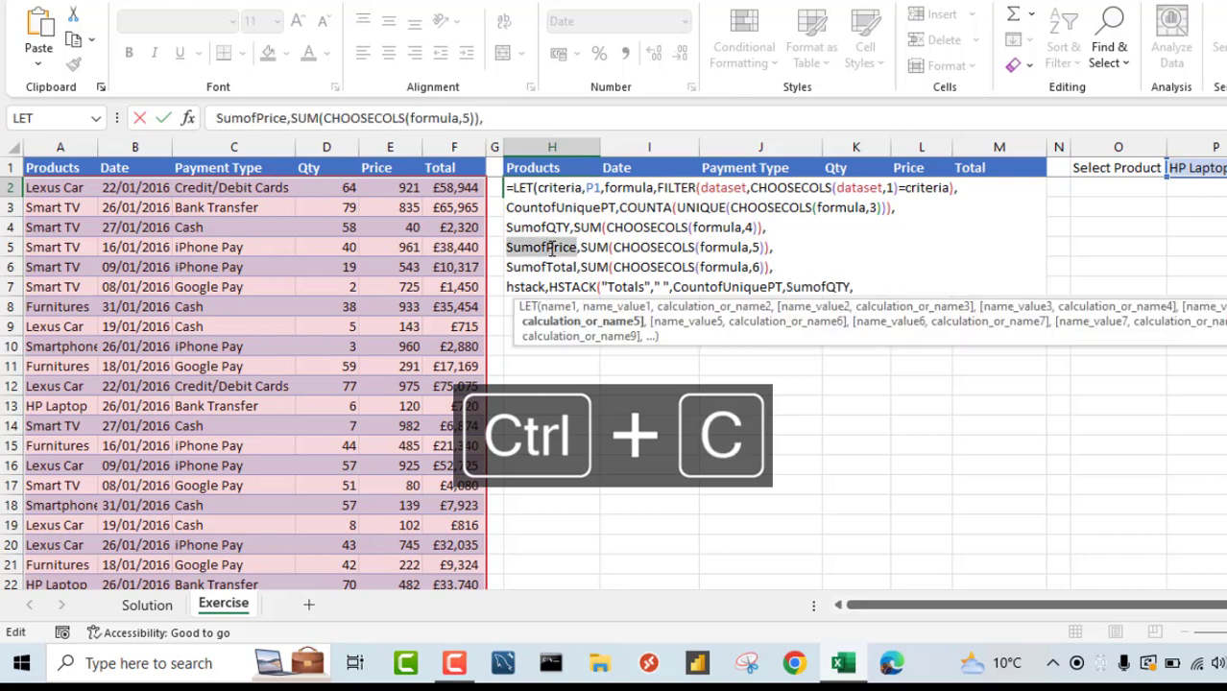
{"action": "left_click", "coordinate": [866, 287]}
{"action": "key", "text": "ctrl+v"}
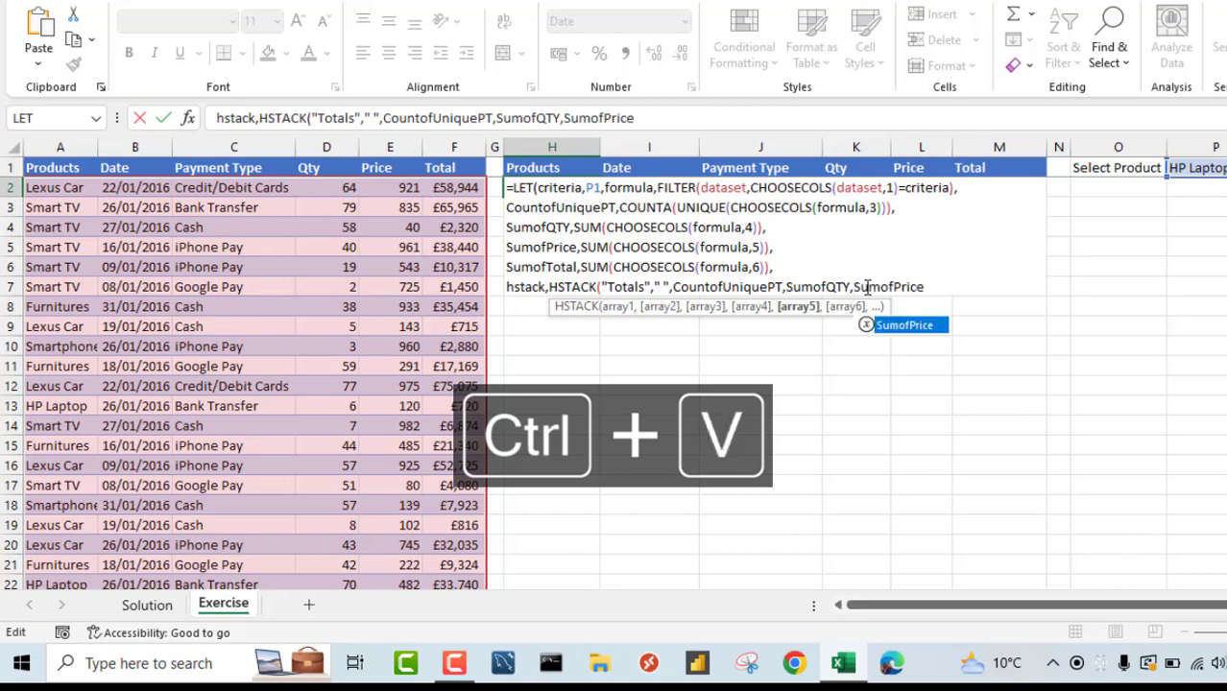
{"action": "type", "text": ","}
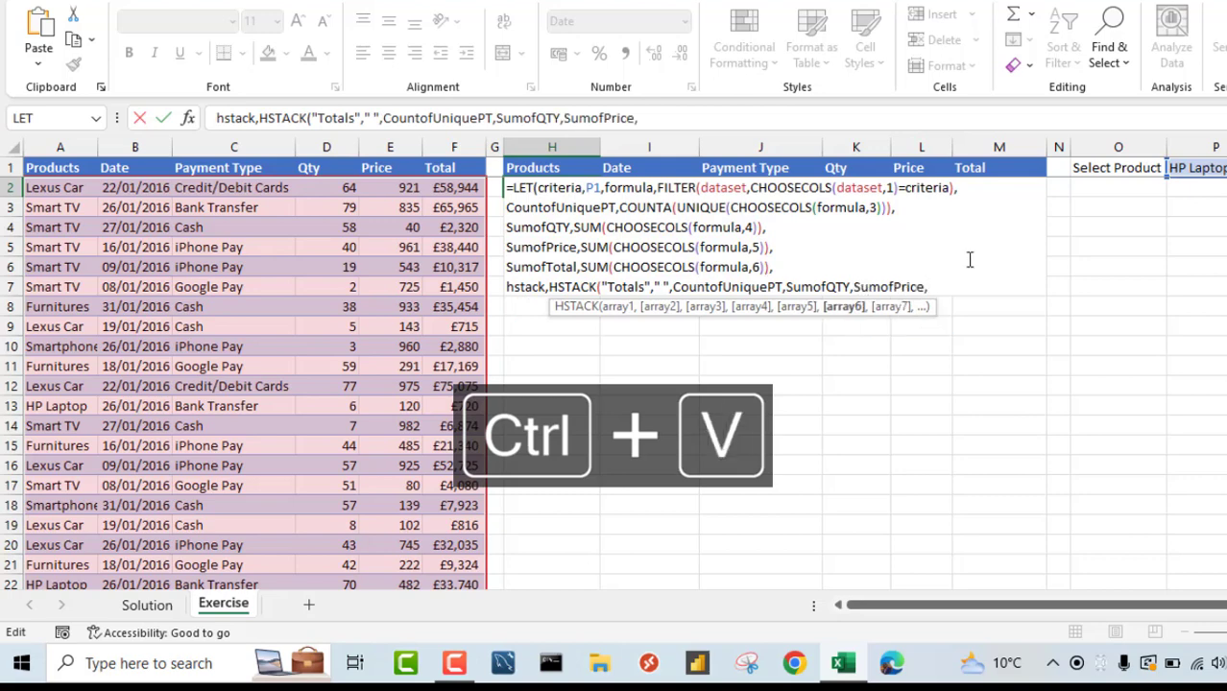
Enter SumofTotal as the sixth HSTACK argument and close the function with a trailing comma
{"action": "type", "text": "sum"}
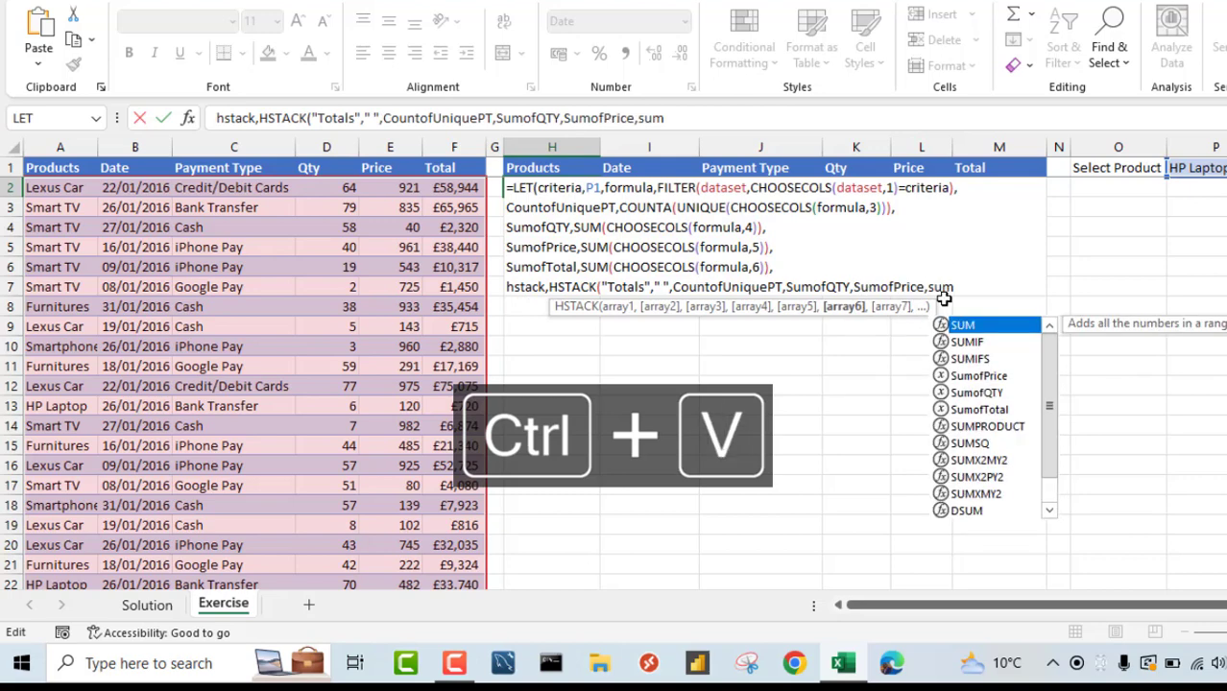
{"action": "type", "text": "o"}
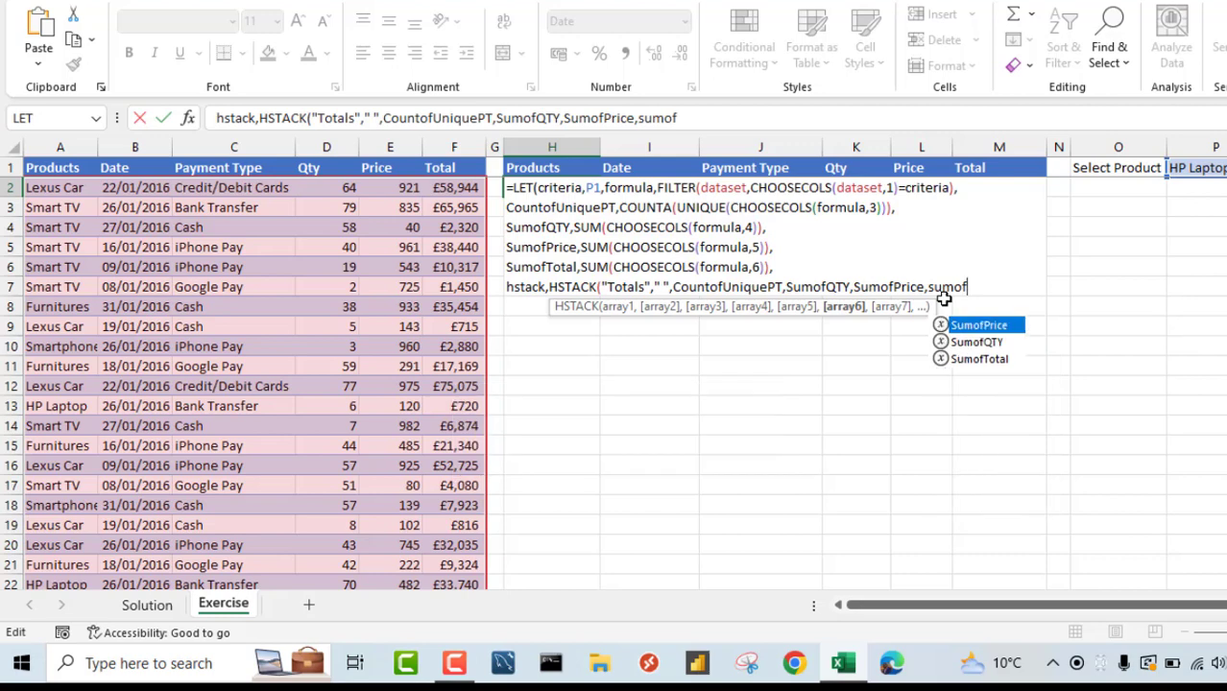
{"action": "type", "text": "f"}
{"action": "key", "text": "Down"}
{"action": "key", "text": "Down"}
{"action": "key", "text": "Tab"}
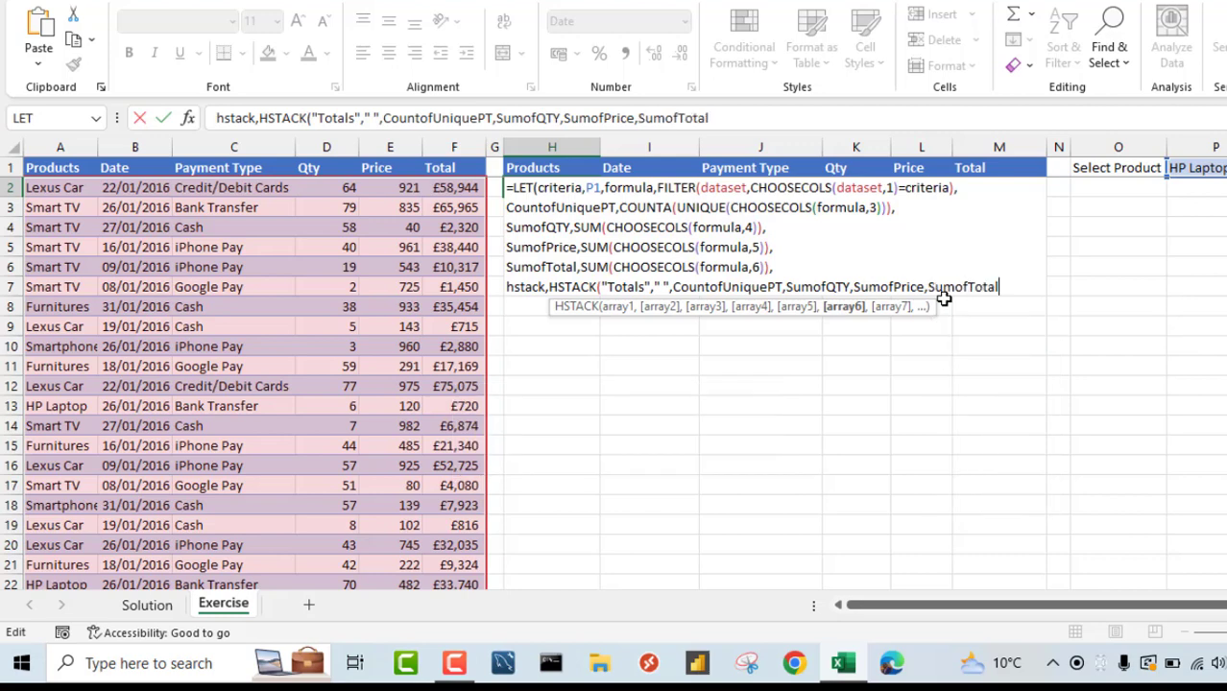
{"action": "type", "text": "),"}
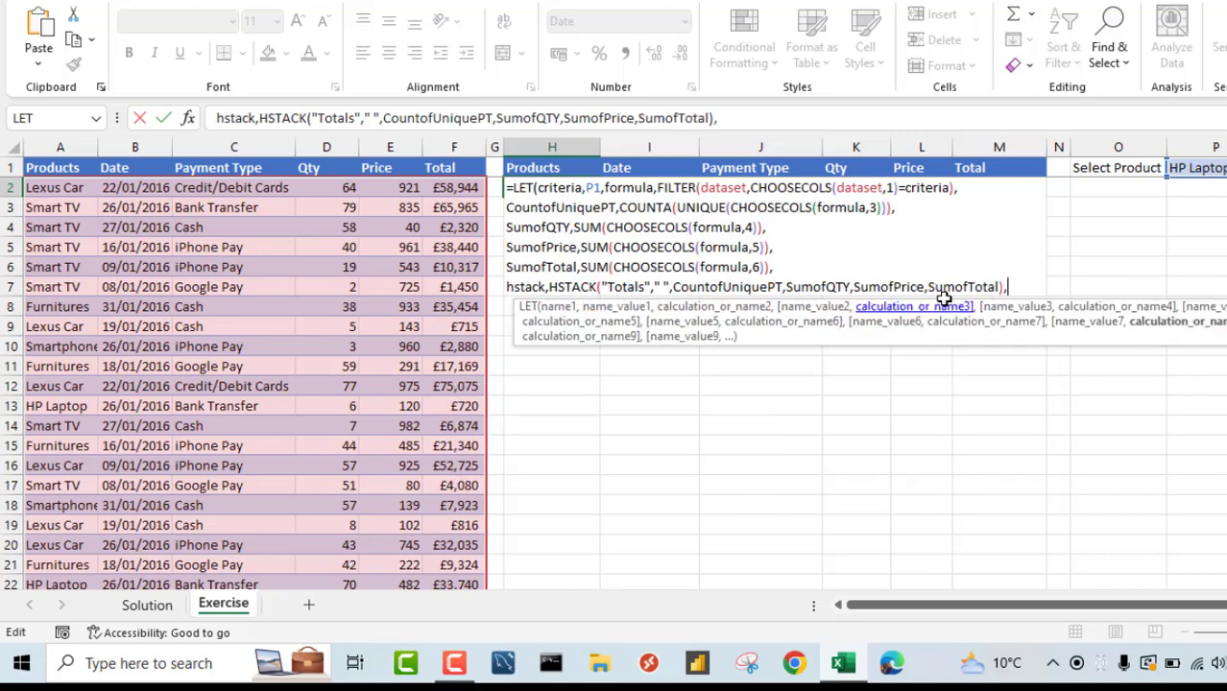
Start a VSTACK function on a new line of the LET formula, below the hstack definition
{"action": "key", "text": "alt+Return"}
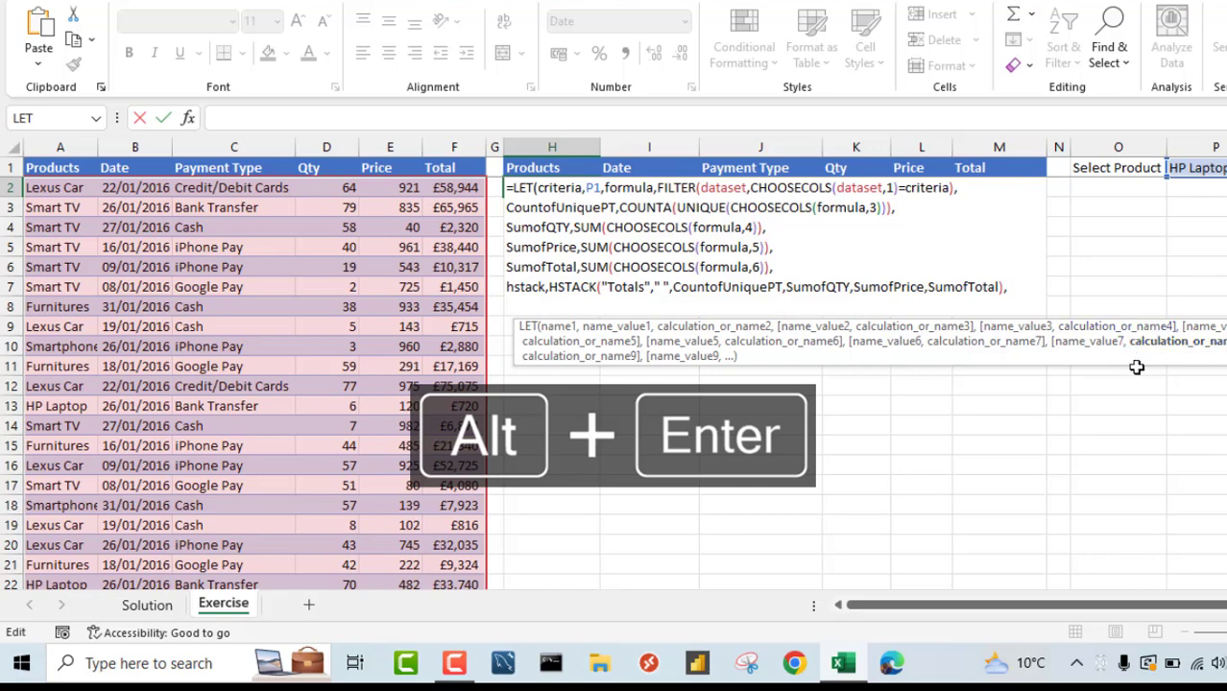
{"action": "type", "text": "vs"}
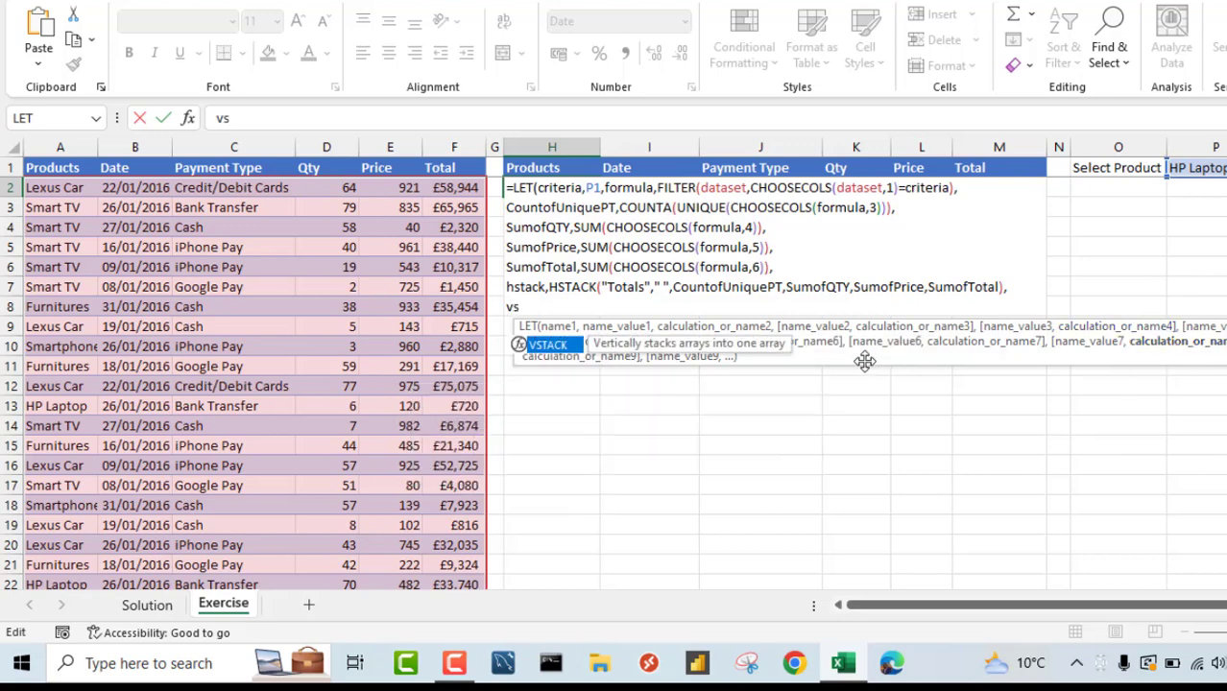
{"action": "key", "text": "Tab"}
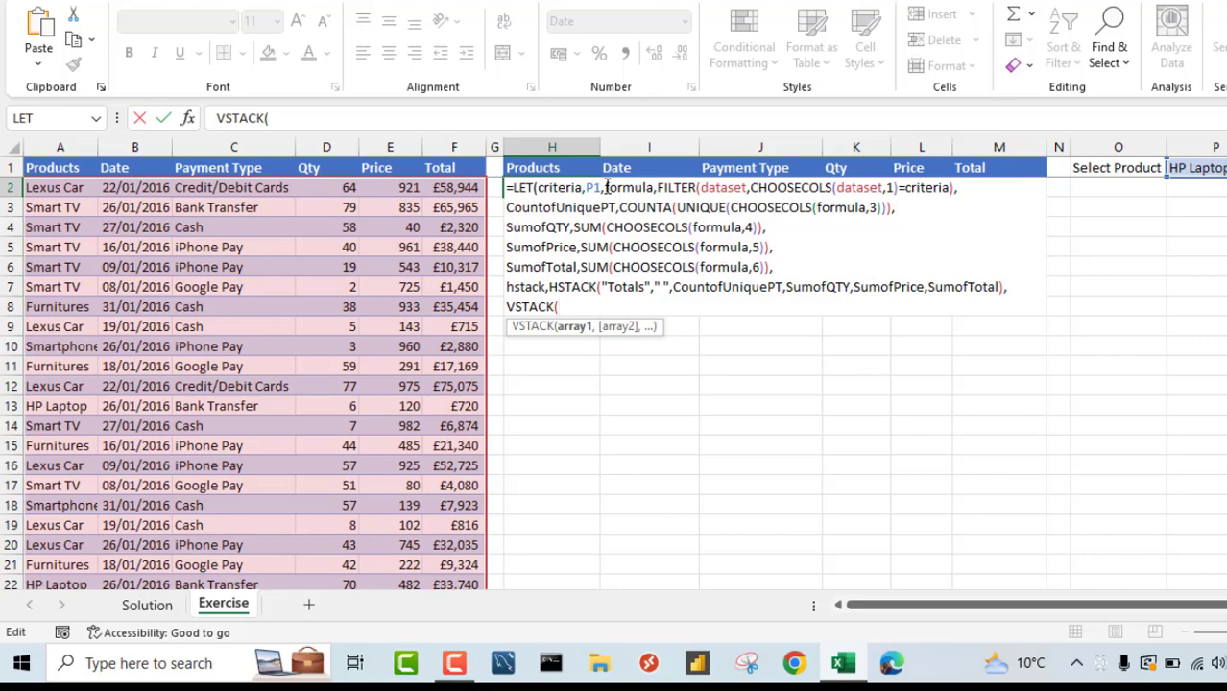
Examine the formula and hstack definitions in the LET formula as the two arrays for VSTACK to stack
{"action": "left_click_drag", "start_coordinate": [606, 187], "coordinate": [764, 270]}
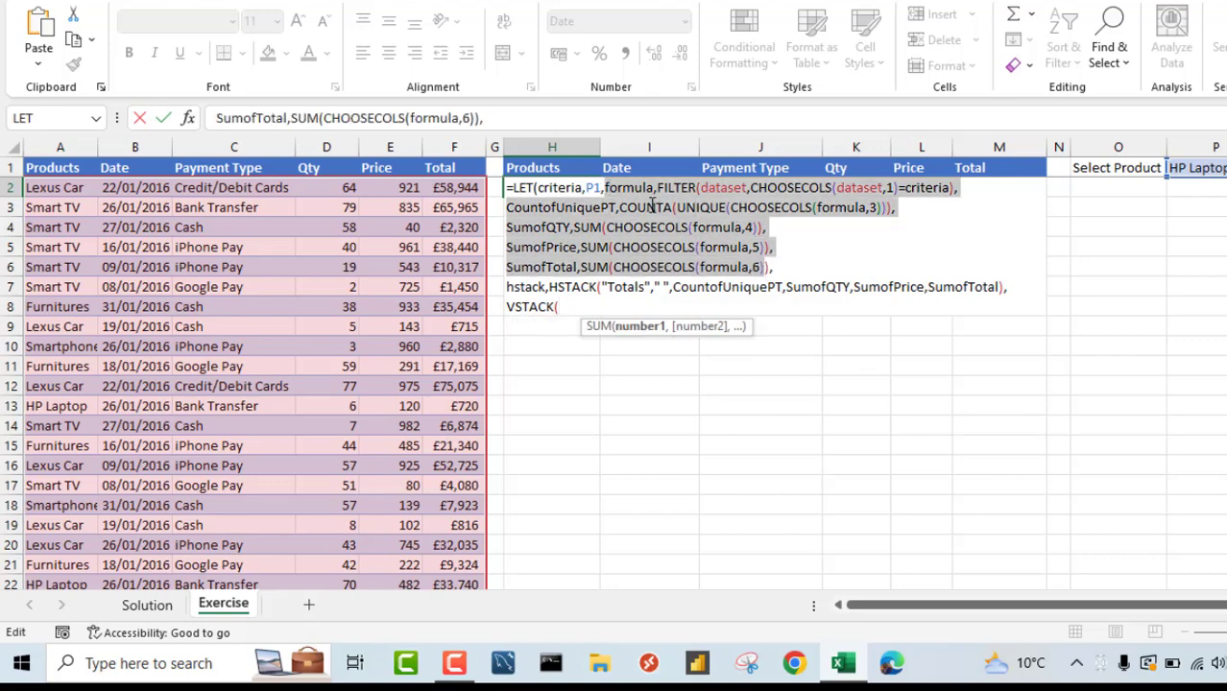
{"action": "left_click", "coordinate": [648, 206]}
{"action": "left_click", "coordinate": [618, 188]}
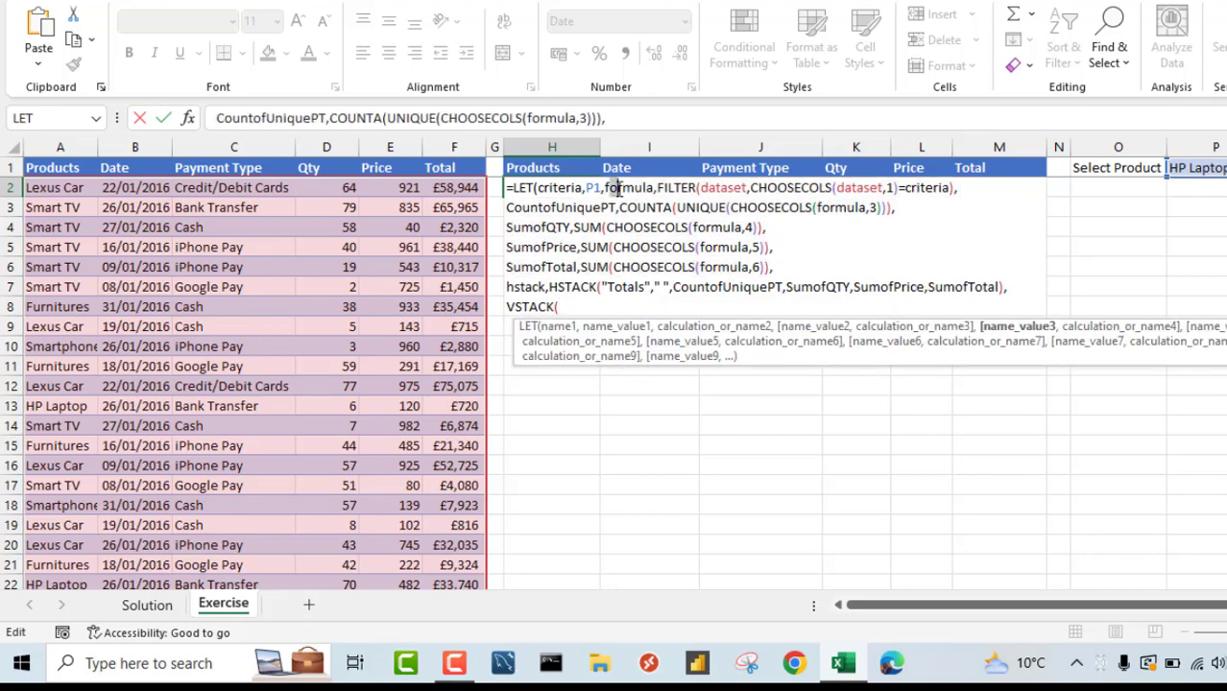
{"action": "left_click_drag", "start_coordinate": [628, 188], "coordinate": [801, 188]}
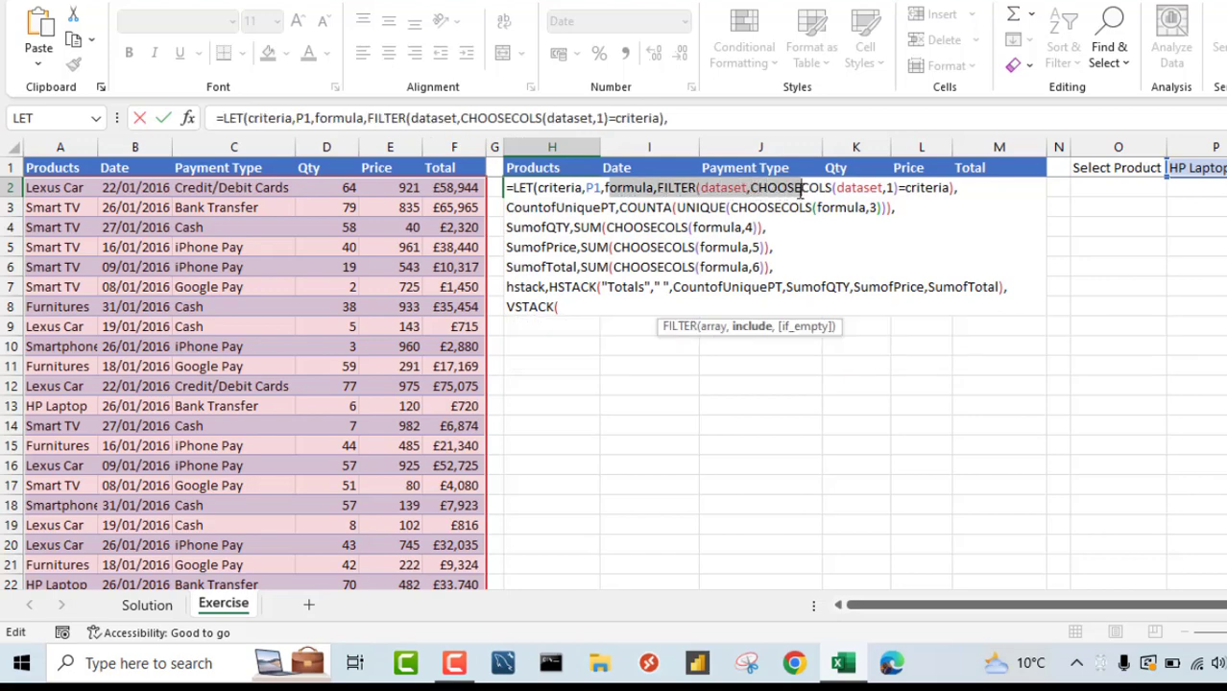
{"action": "left_click", "coordinate": [629, 188]}
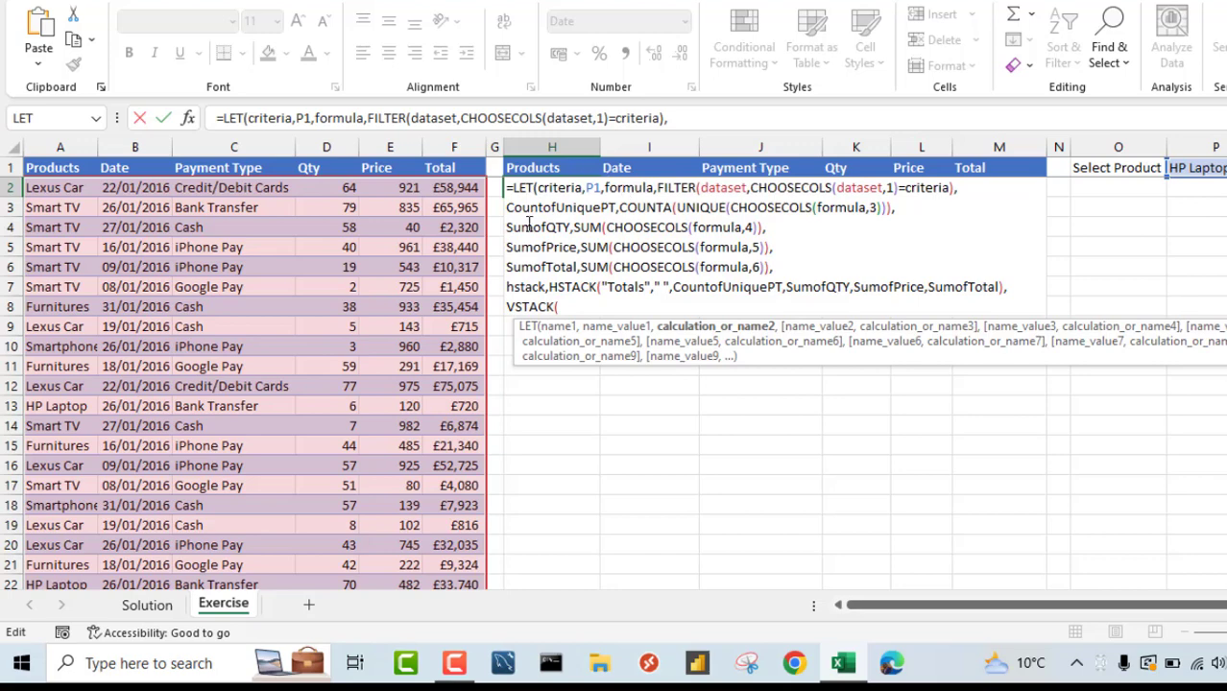
{"action": "left_click_drag", "start_coordinate": [542, 287], "coordinate": [514, 287]}
{"action": "left_click", "coordinate": [507, 287]}
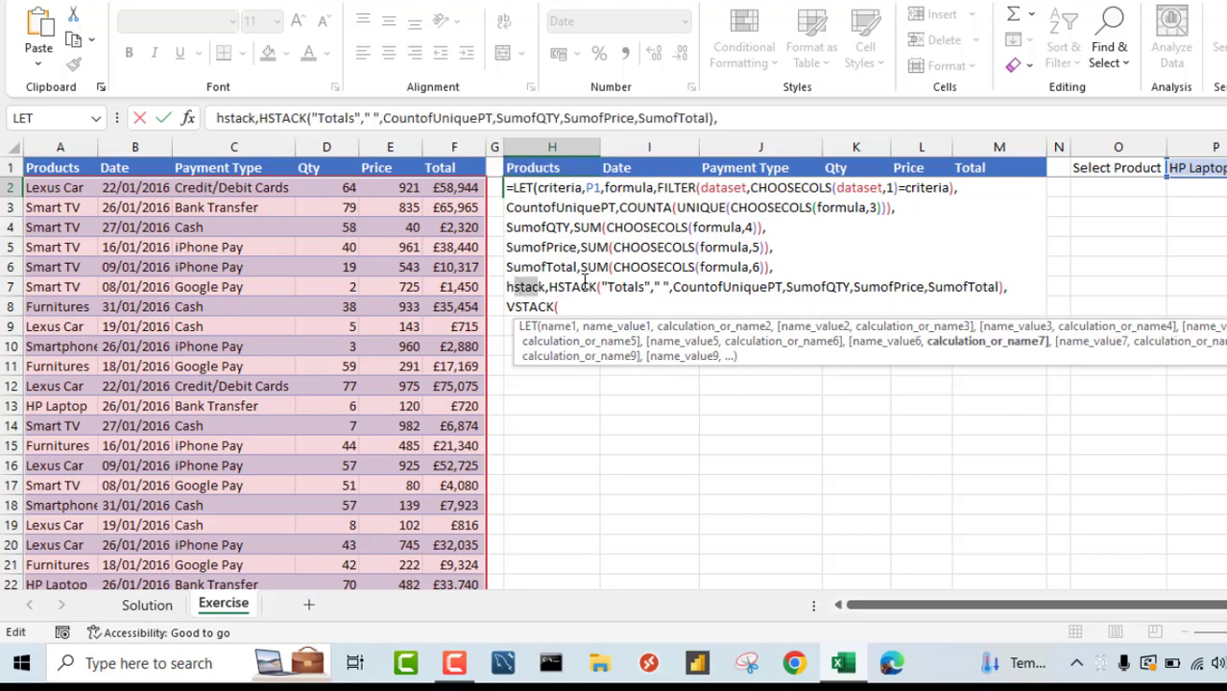
{"action": "left_click", "coordinate": [779, 287], "text": "shift"}
{"action": "left_click", "coordinate": [576, 312]}
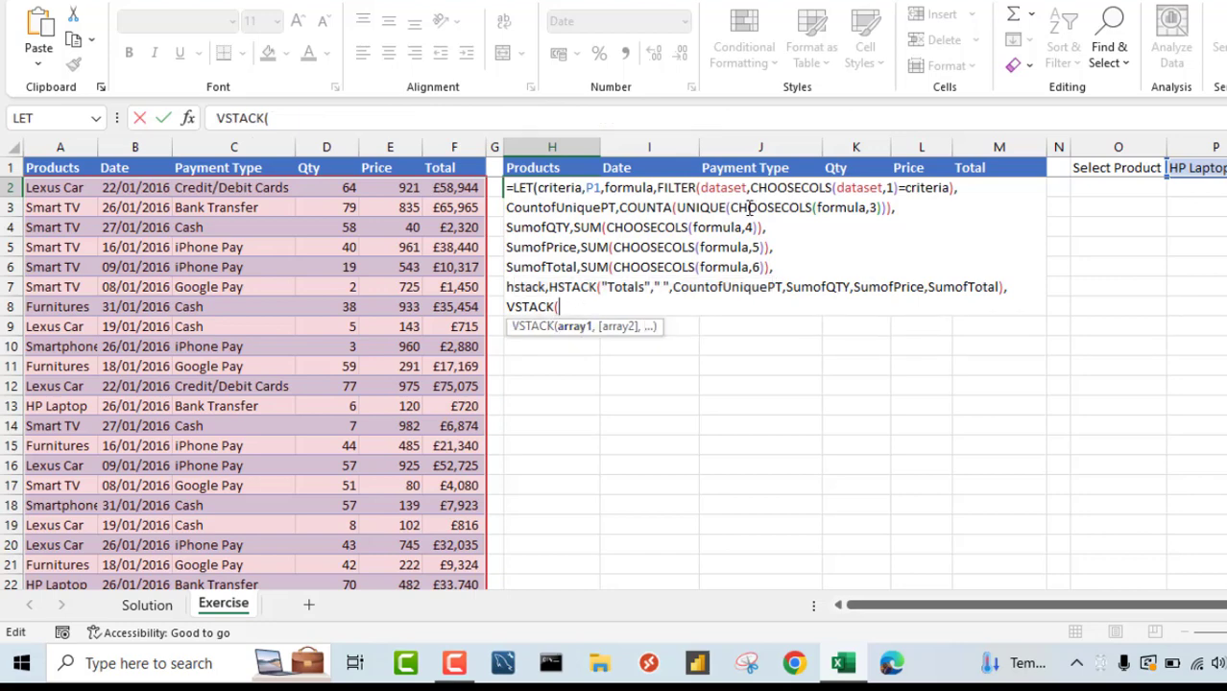
Copy the name formula from its definition into VSTACK as the first argument, followed by a comma
{"action": "double_click", "coordinate": [629, 189]}
{"action": "key", "text": "ctrl+c"}
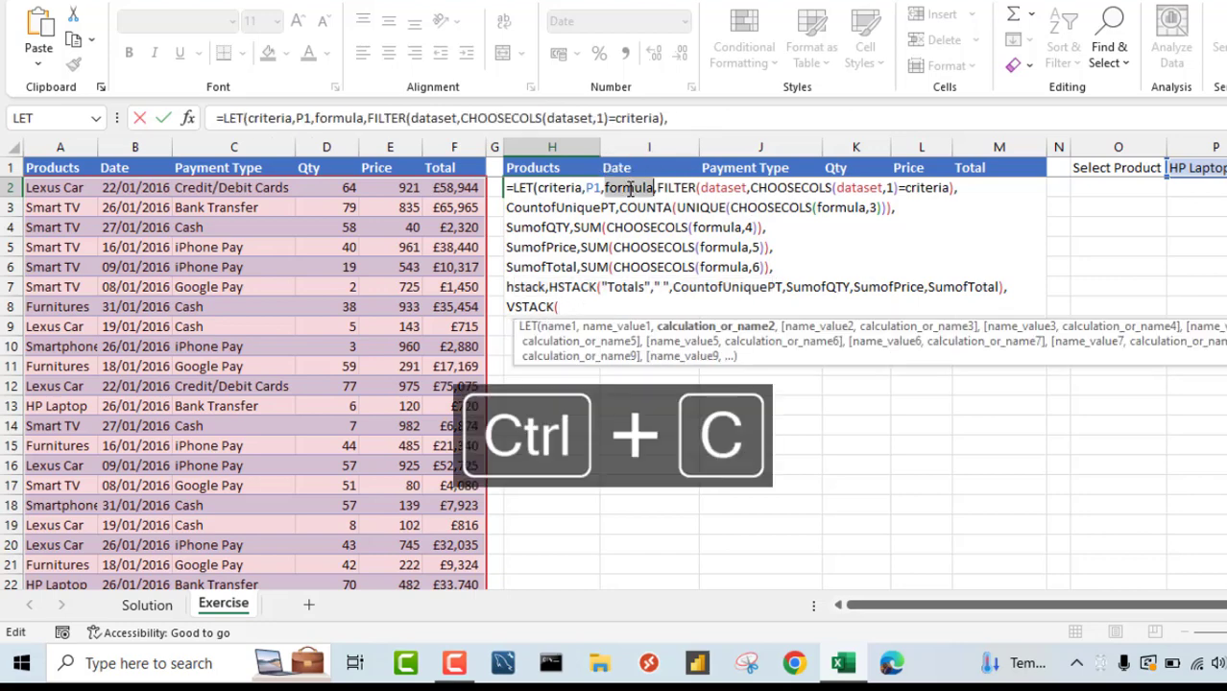
{"action": "left_click", "coordinate": [571, 307]}
{"action": "key", "text": "ctrl+v"}
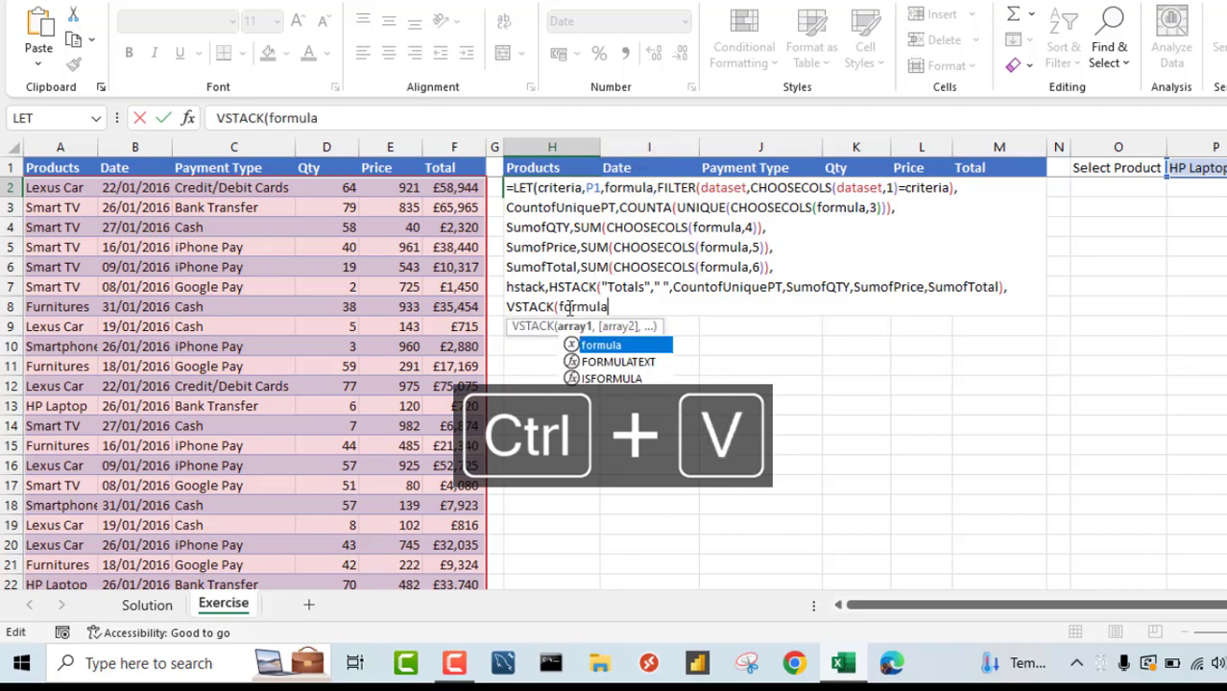
{"action": "type", "text": ","}
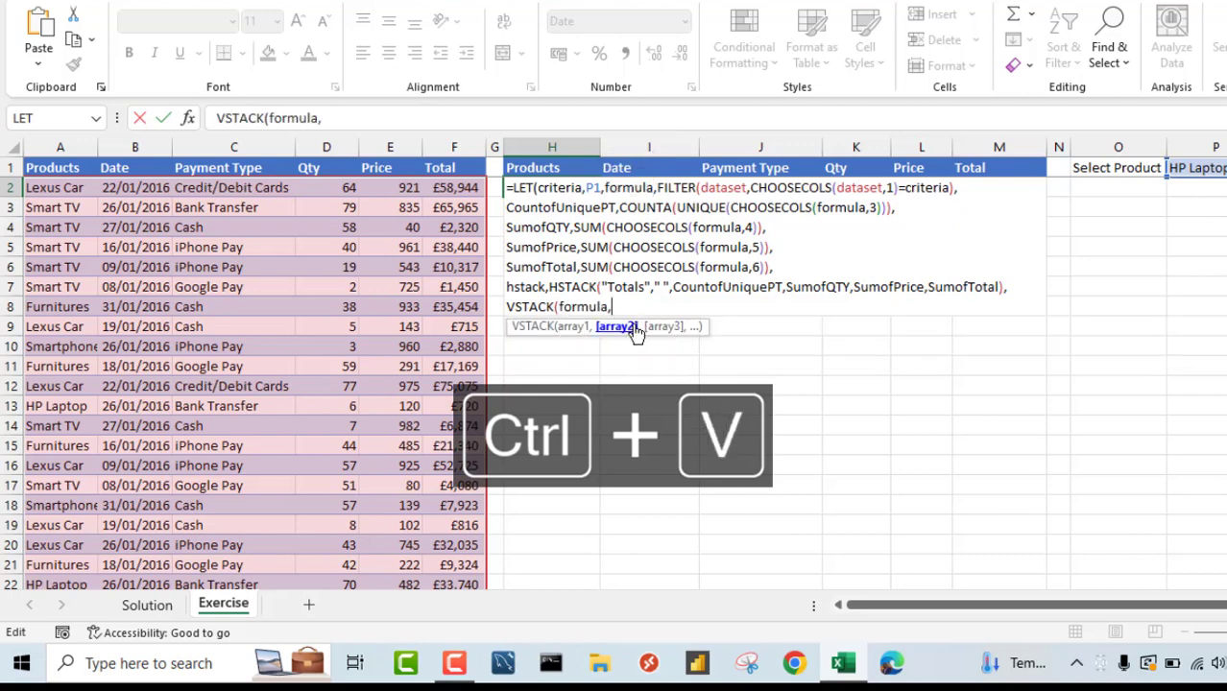
Copy the name hstack into VSTACK as the second argument, close both VSTACK and LET, and commit the formula in H2
{"action": "double_click", "coordinate": [531, 286]}
{"action": "key", "text": "ctrl+c"}
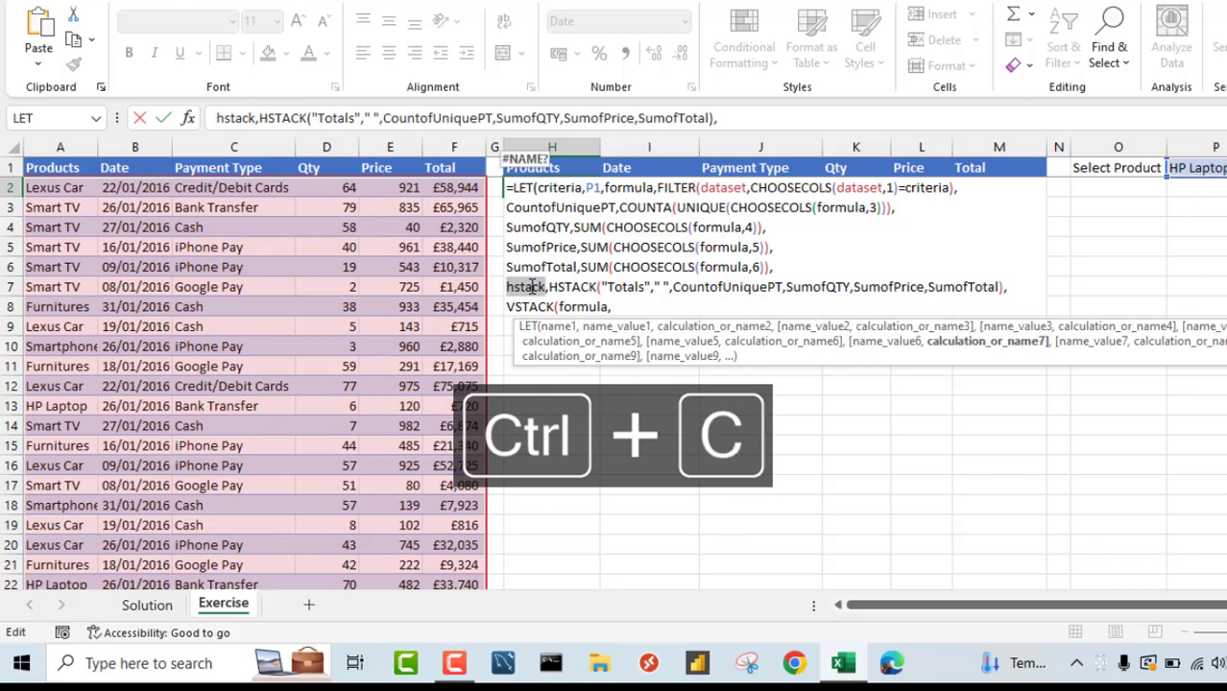
{"action": "left_click", "coordinate": [619, 307]}
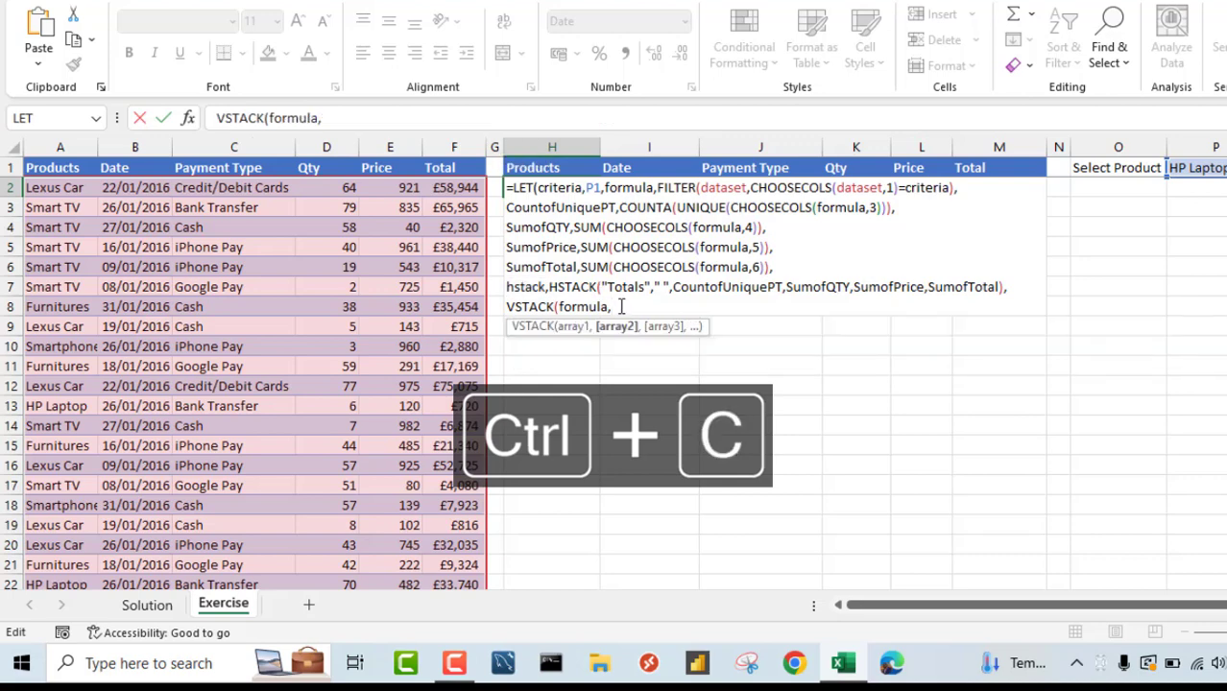
{"action": "key", "text": "ctrl+v"}
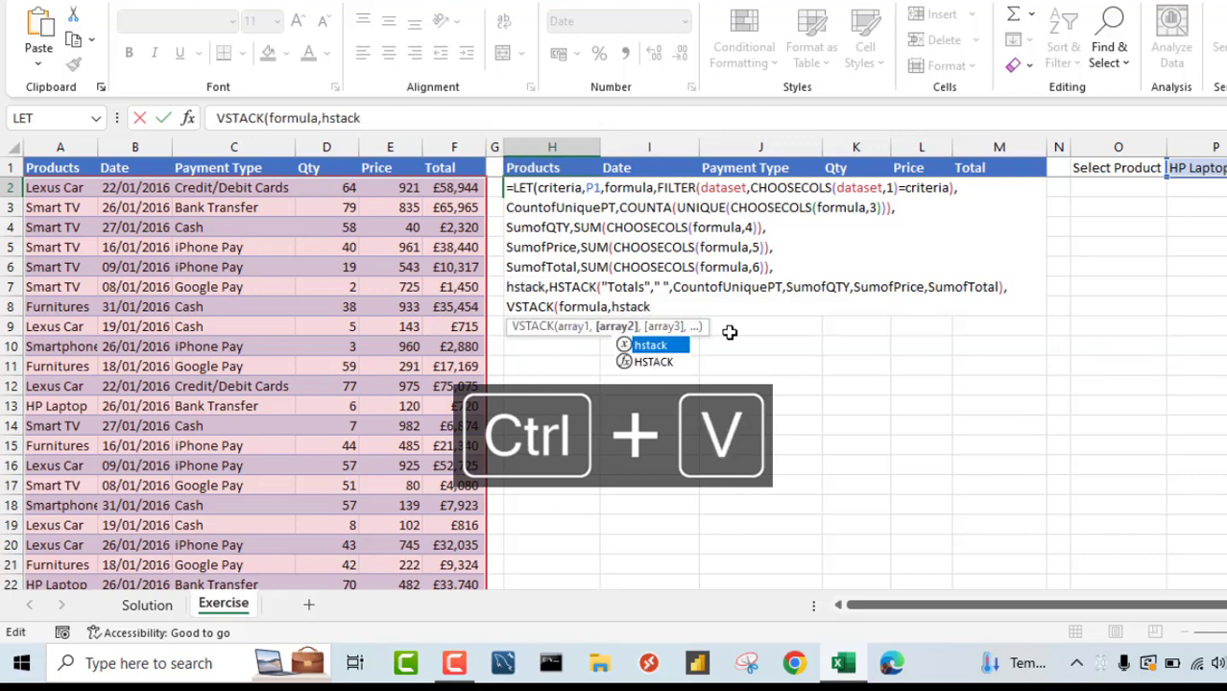
{"action": "type", "text": "))"}
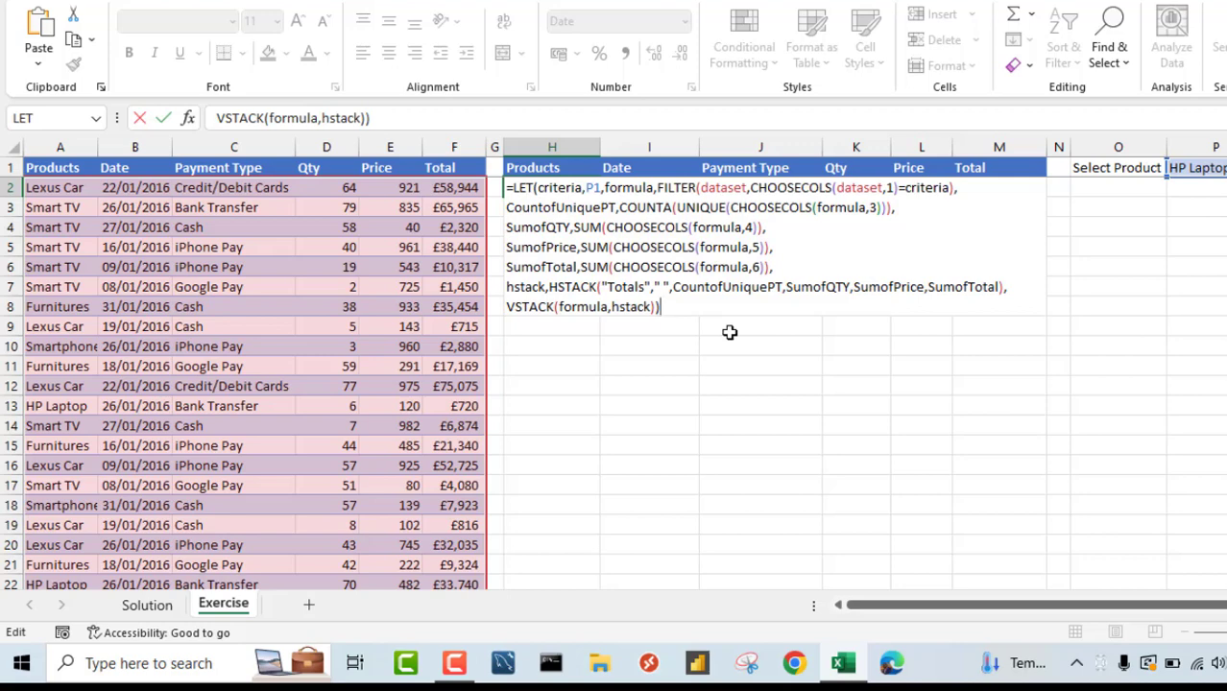
{"action": "key", "text": "ctrl+Return"}
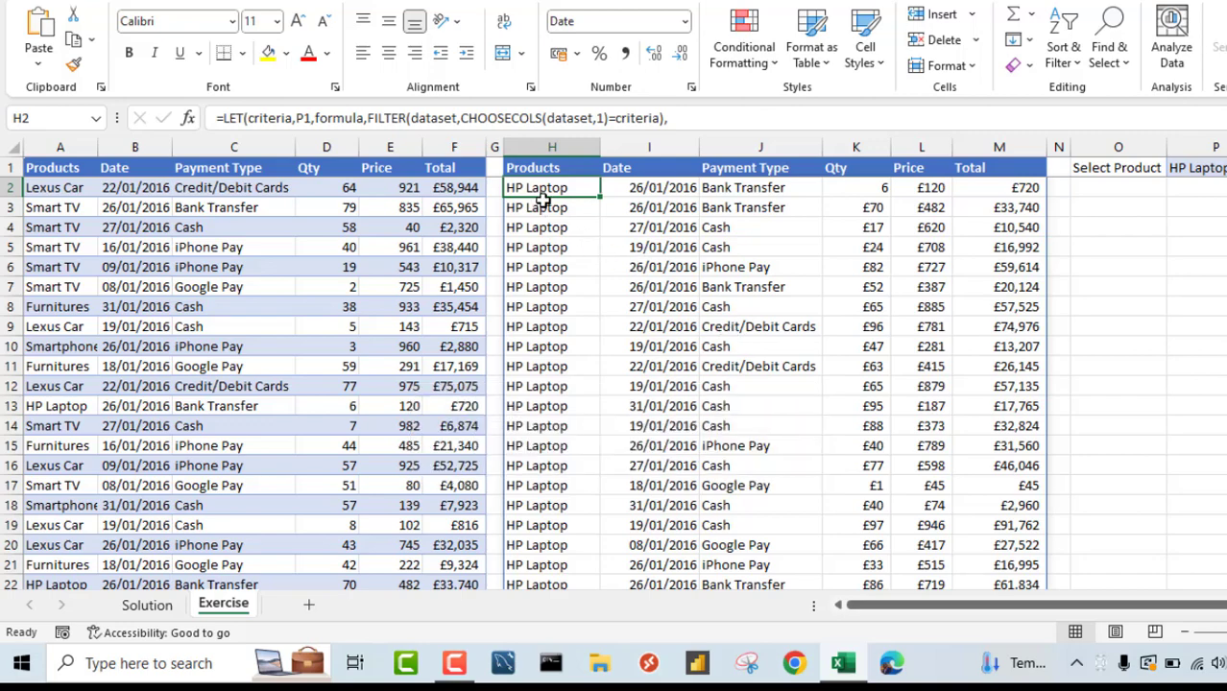
Review the filtered HP Laptop rows and the payment type count in the totals row beneath them
{"action": "left_click_drag", "start_coordinate": [630, 205], "coordinate": [780, 301]}
{"action": "left_click_drag", "start_coordinate": [857, 210], "coordinate": [955, 323]}
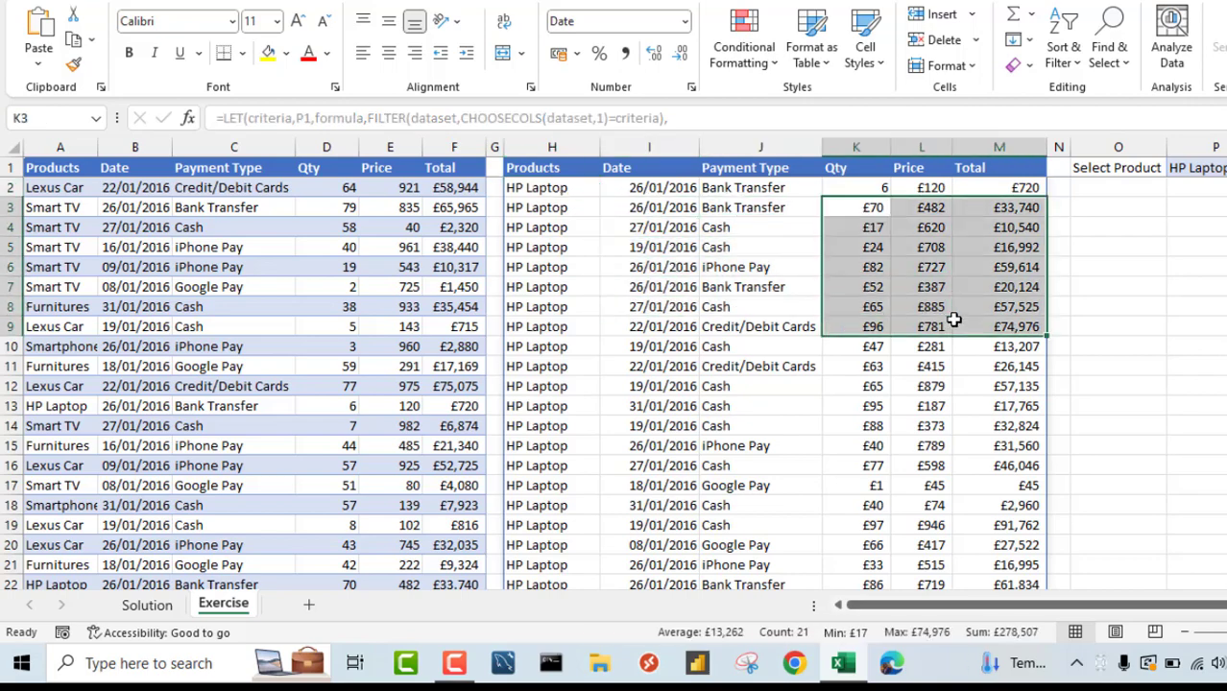
{"action": "left_click", "coordinate": [893, 340]}
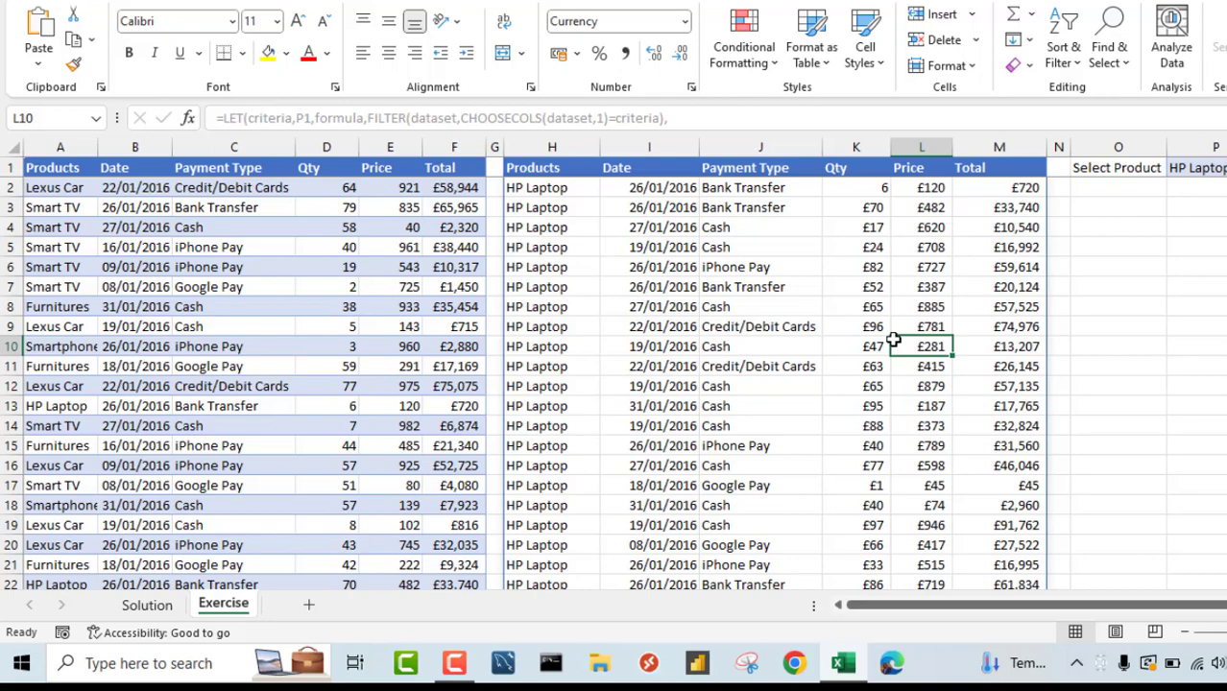
{"action": "key", "text": "ctrl+Down"}
{"action": "left_click", "coordinate": [797, 561]}
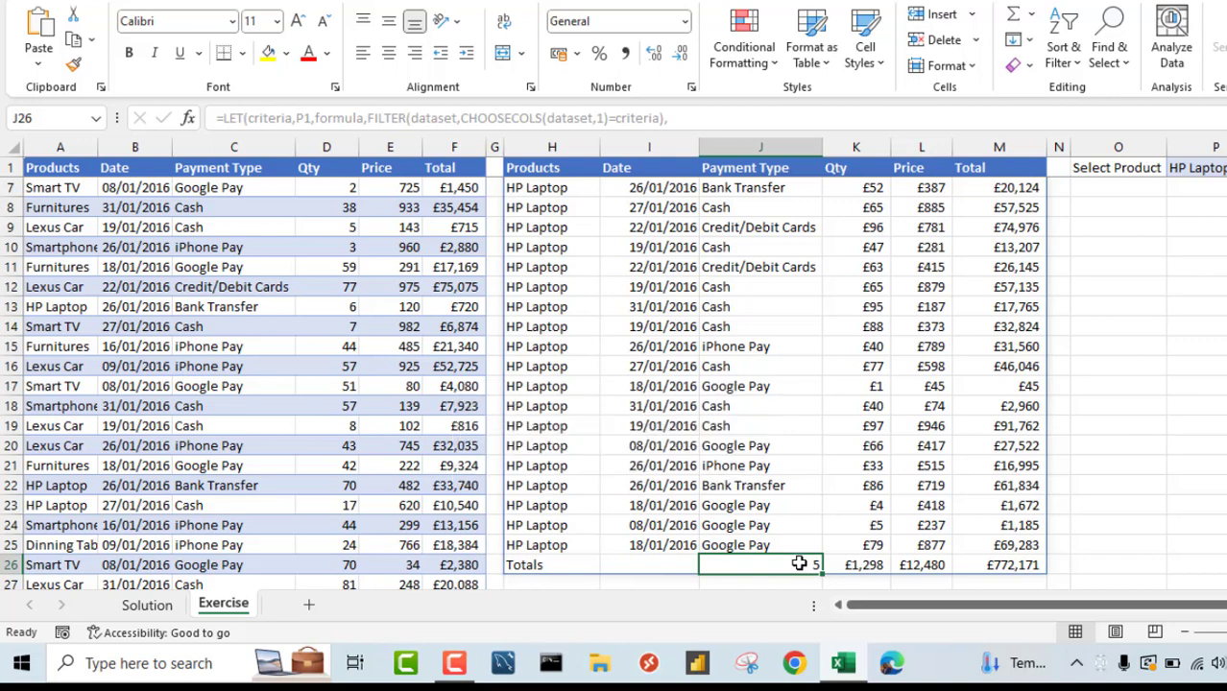
Change the results' Qty column from K2 through K26 to the General number format
{"action": "left_click", "coordinate": [876, 562]}
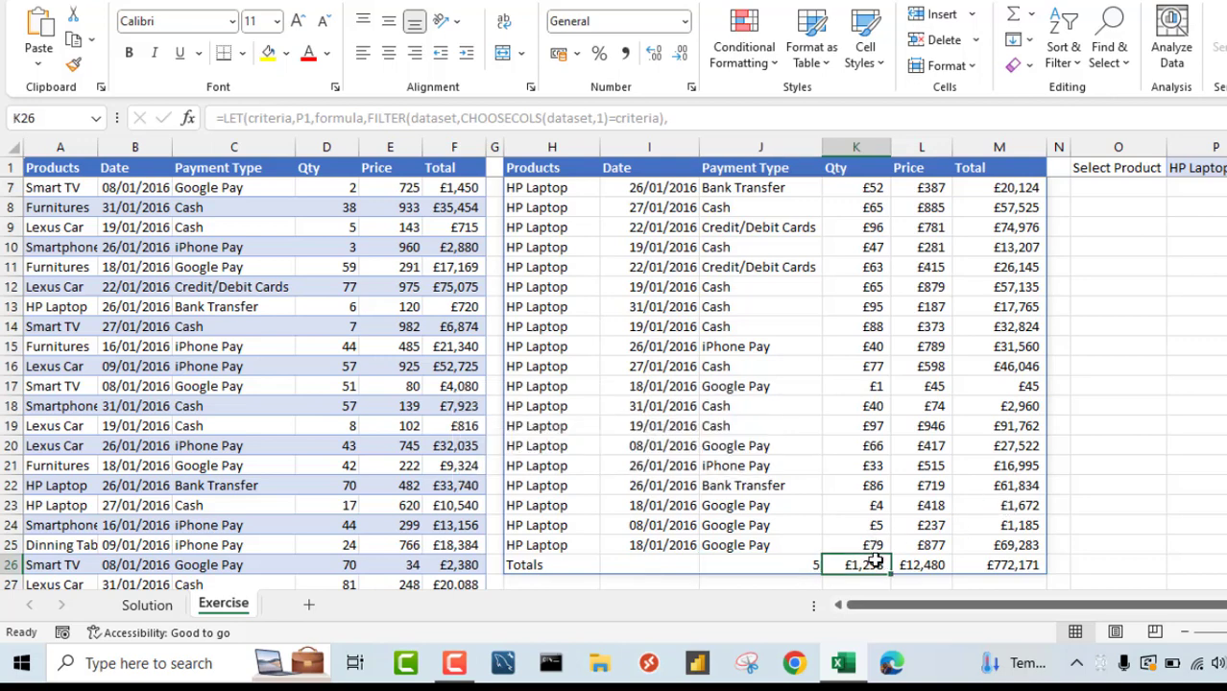
{"action": "key", "text": "ctrl+shift+Up"}
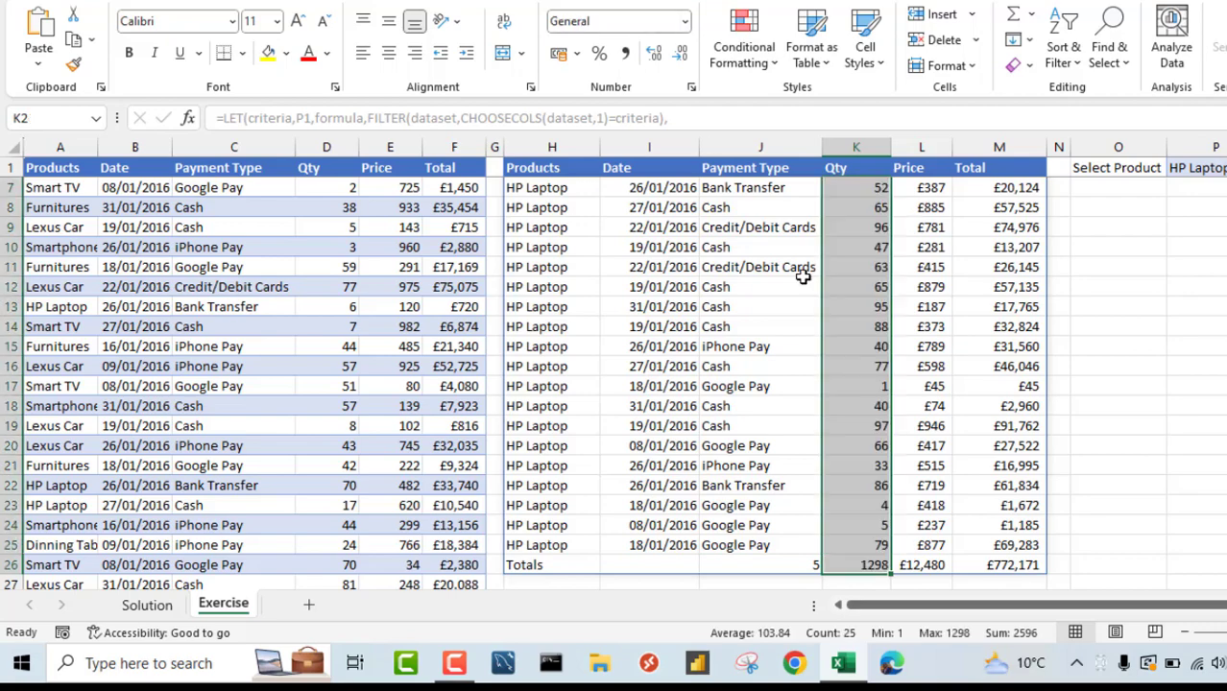
{"action": "left_click", "coordinate": [879, 338]}
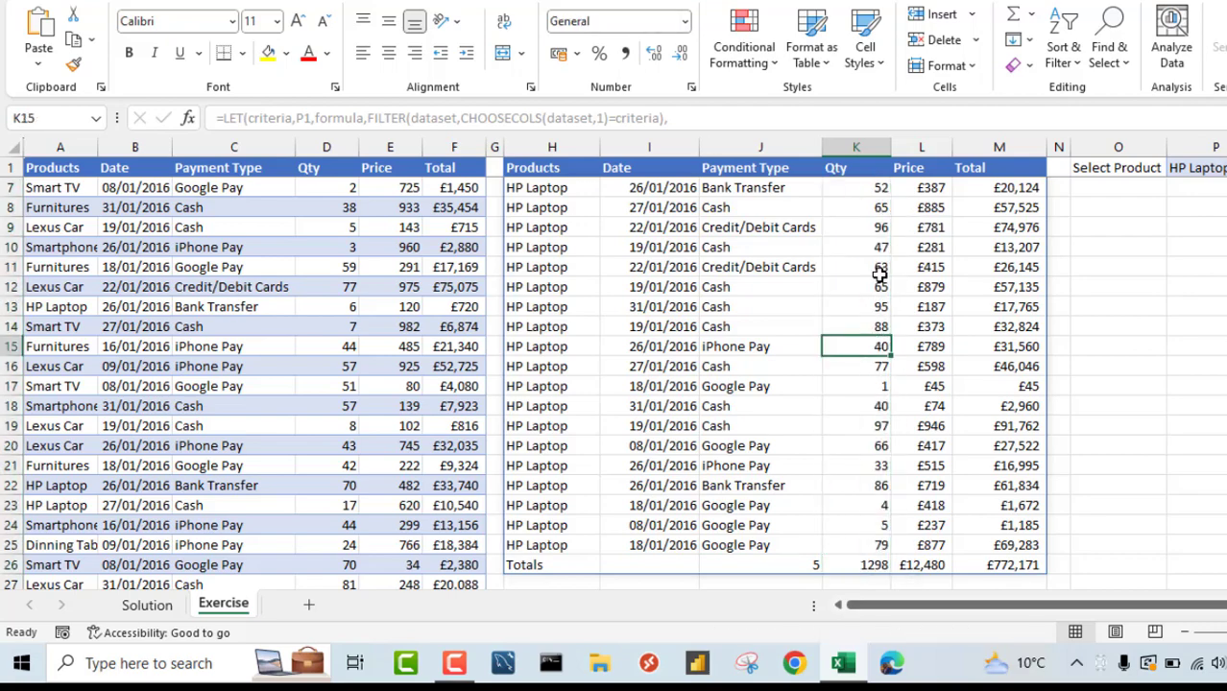
Check the Qty, Price and Total sums in the HP Laptop totals row
{"action": "left_click", "coordinate": [878, 561]}
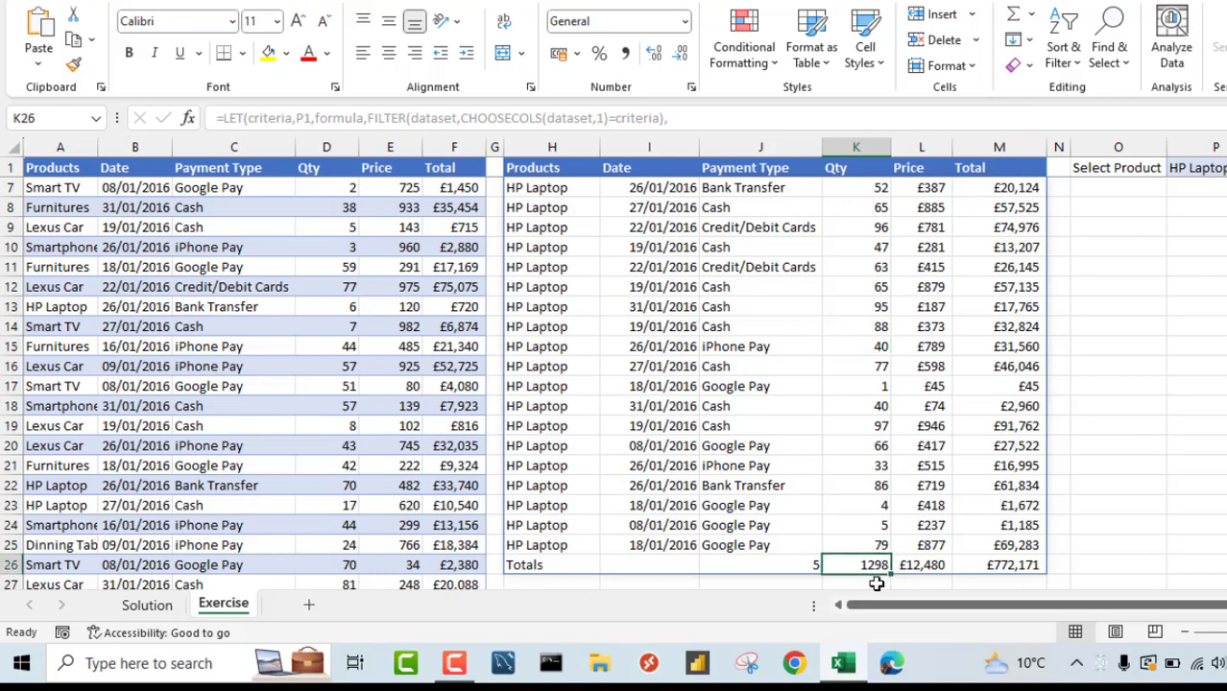
{"action": "left_click", "coordinate": [921, 565]}
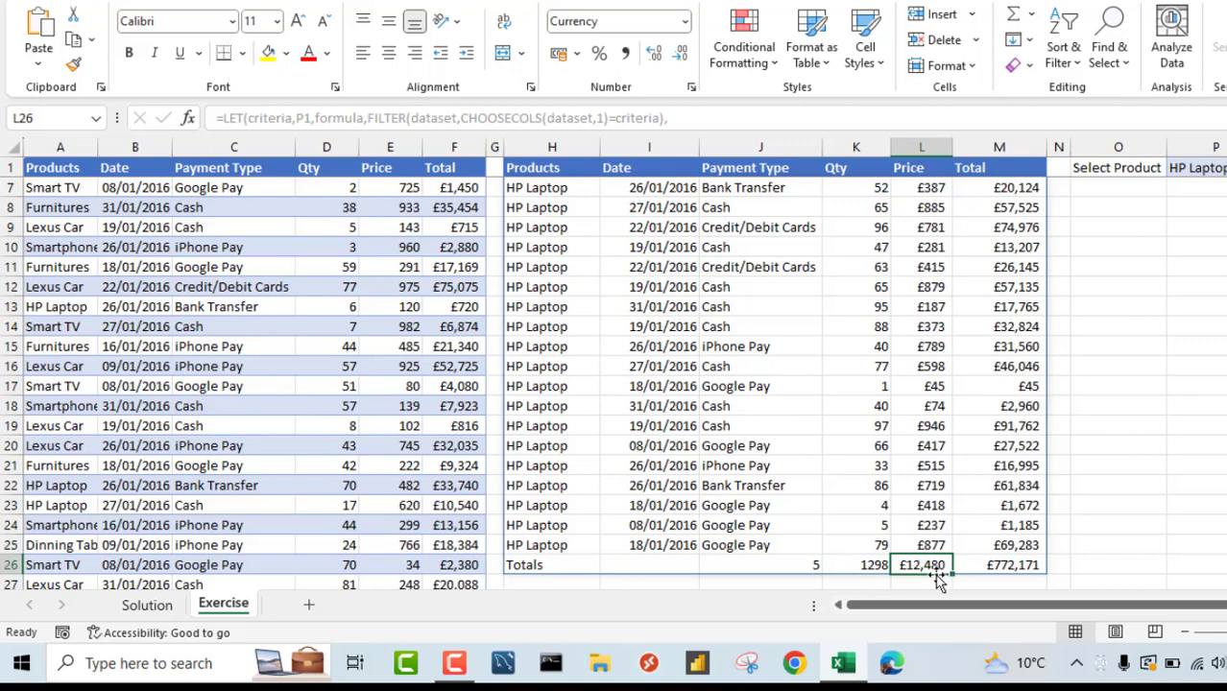
{"action": "left_click", "coordinate": [998, 566]}
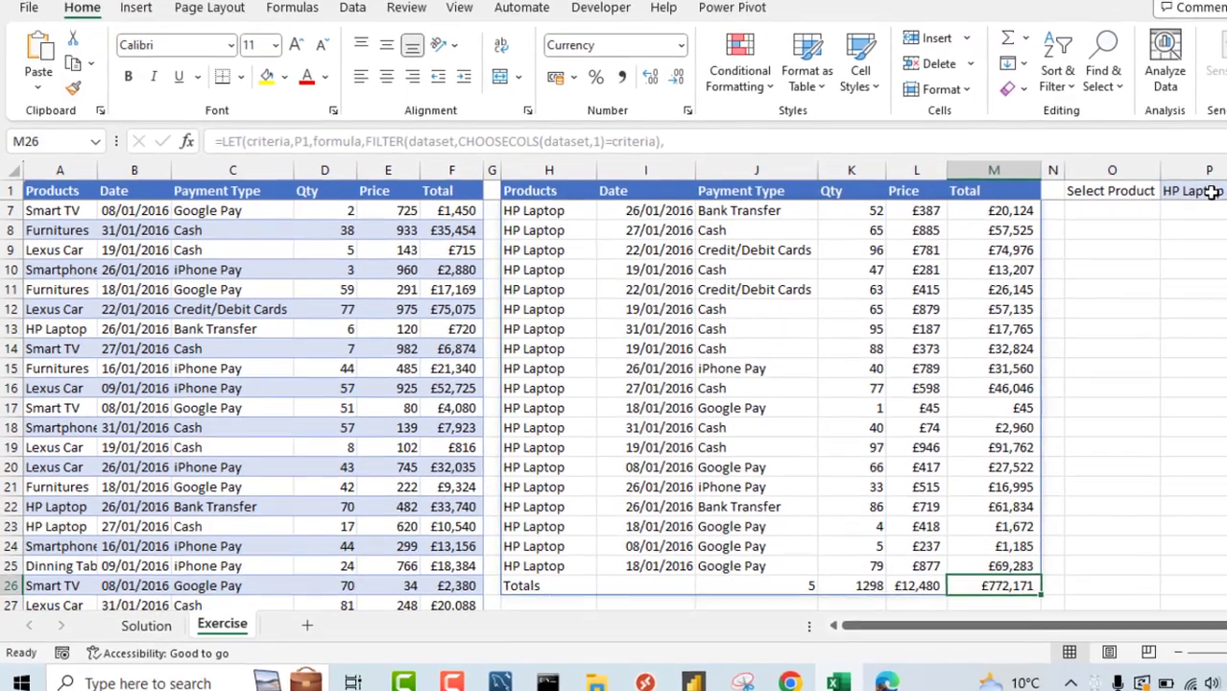
Set the selected product in P1 to Smart TV
{"action": "left_click", "coordinate": [1200, 168]}
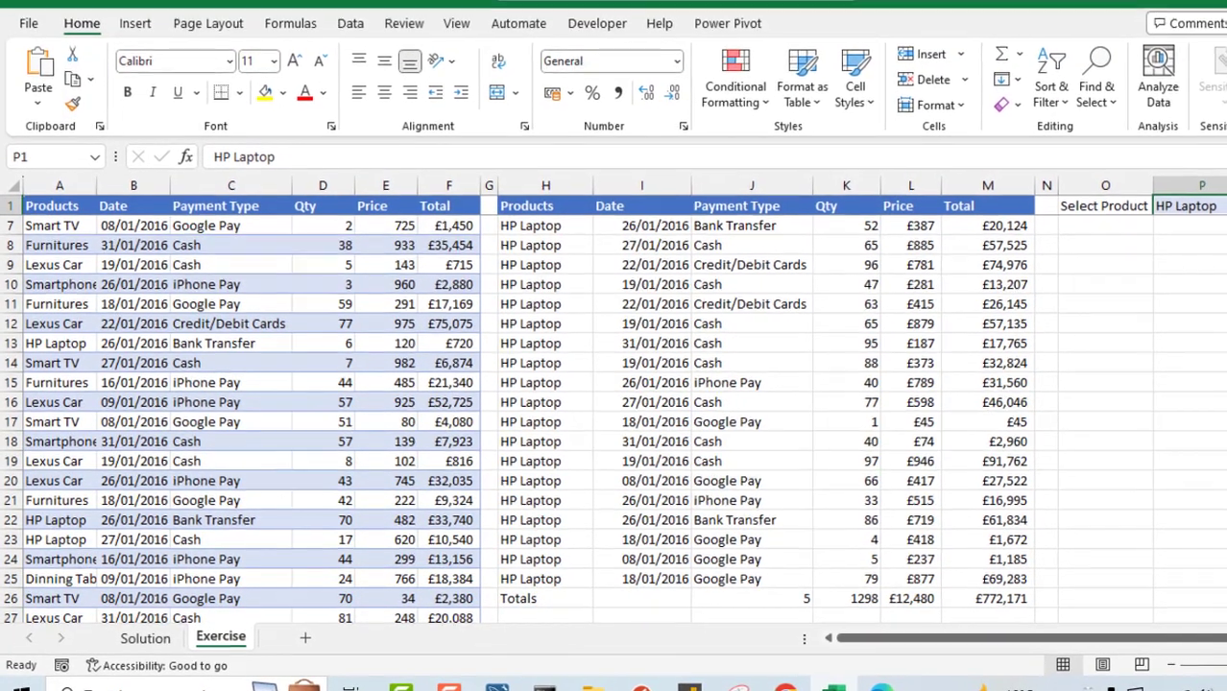
{"action": "left_click", "coordinate": [1214, 219]}
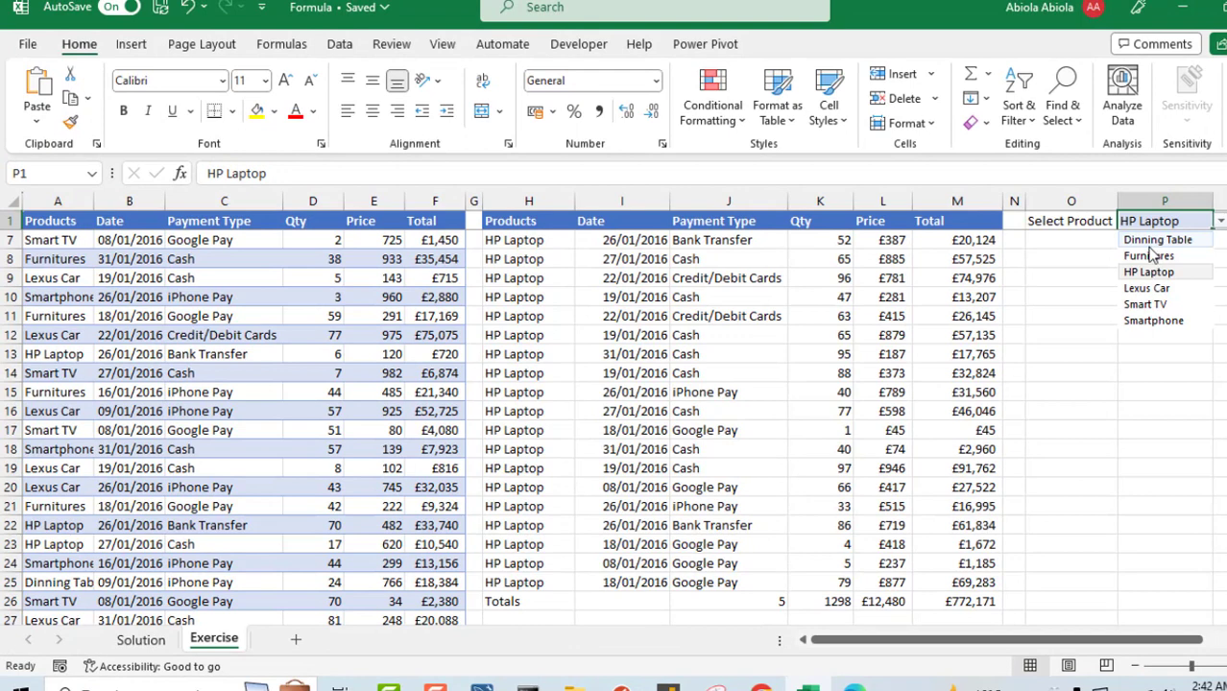
{"action": "left_click", "coordinate": [1145, 303]}
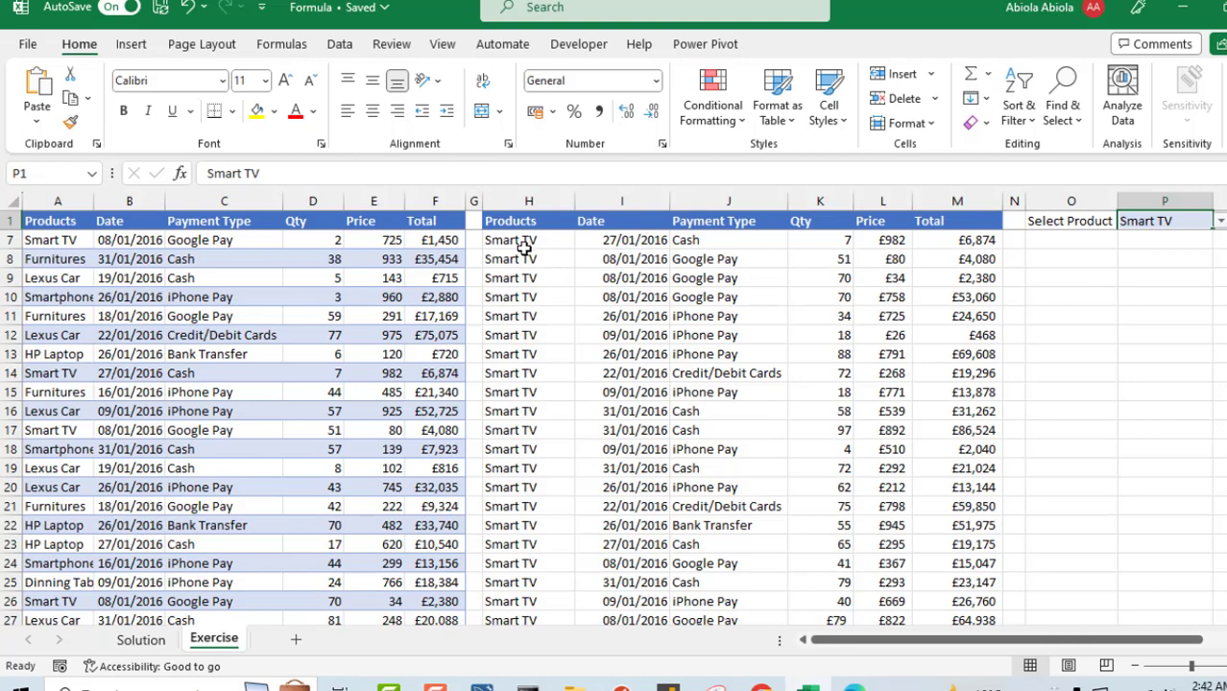
Examine the filtered Smart TV rows and each value in their totals row, from payment type count to Total
{"action": "left_click_drag", "start_coordinate": [523, 247], "coordinate": [542, 579]}
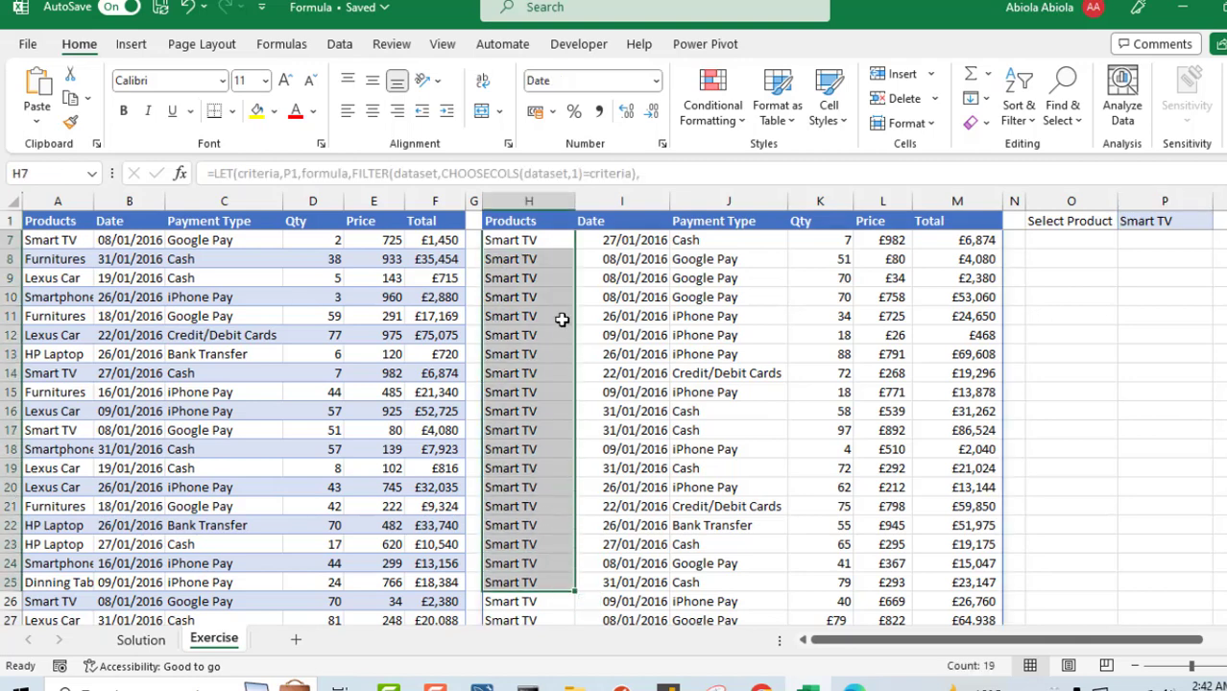
{"action": "left_click", "coordinate": [527, 393]}
{"action": "key", "text": "ctrl+Down"}
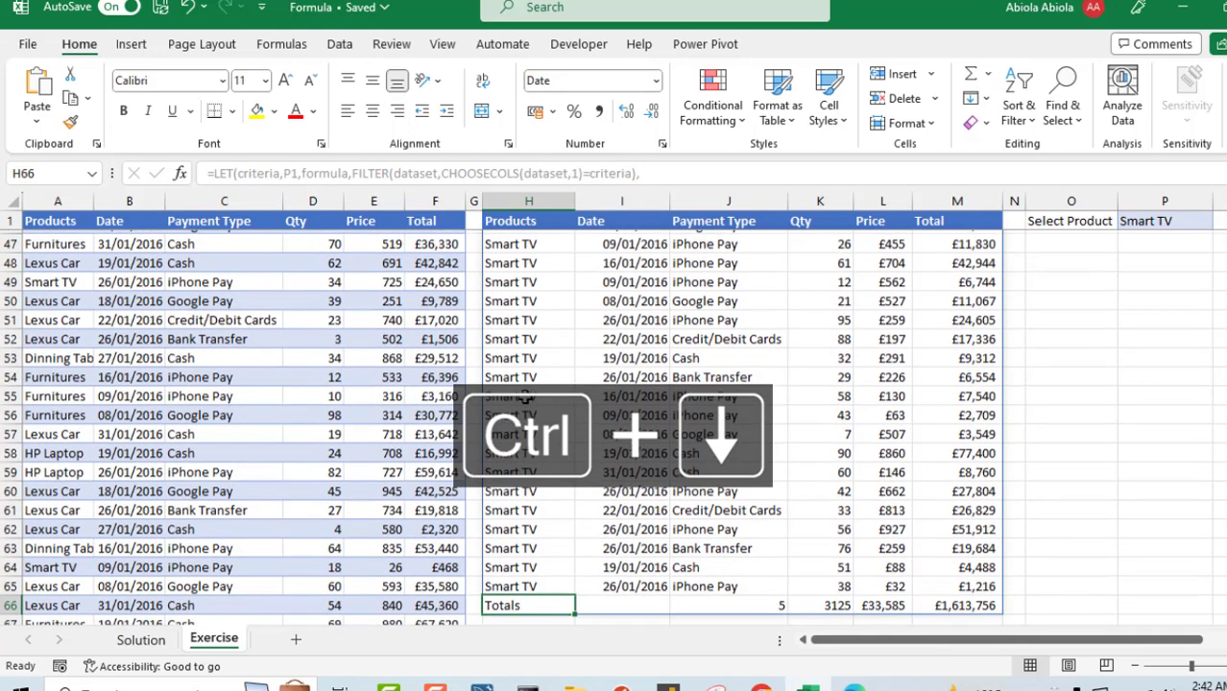
{"action": "key", "text": "Right"}
{"action": "key", "text": "Right"}
{"action": "key", "text": "Right"}
{"action": "key", "text": "Left"}
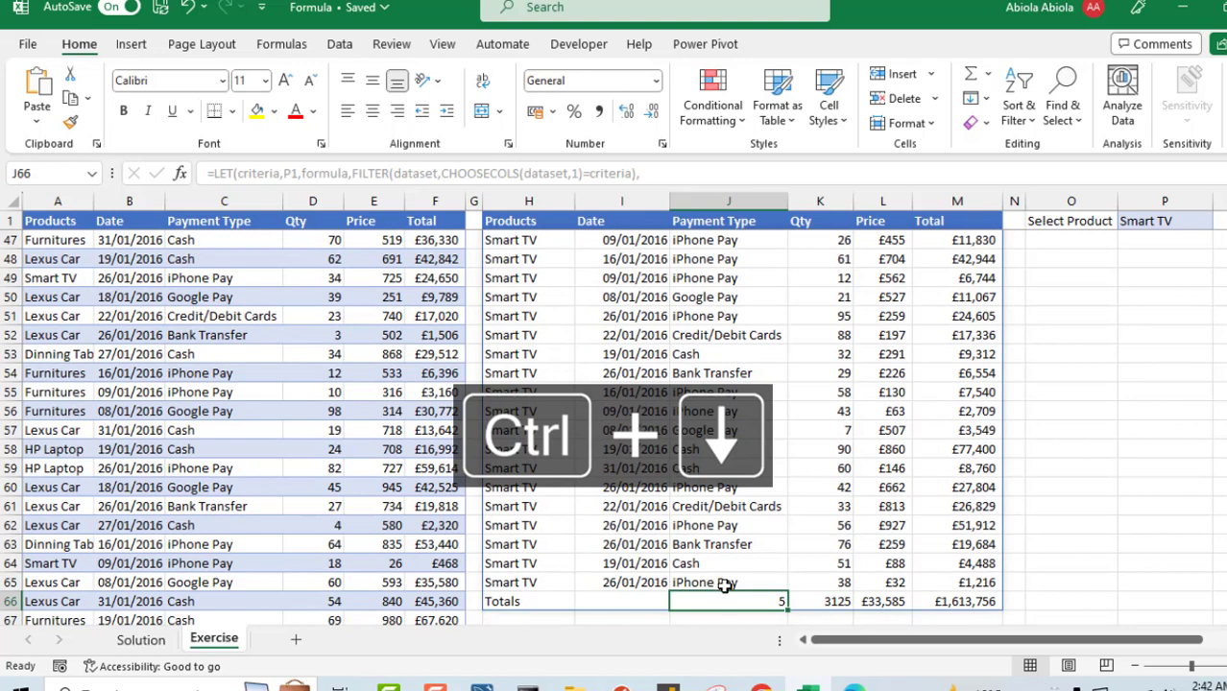
{"action": "left_click", "coordinate": [832, 599]}
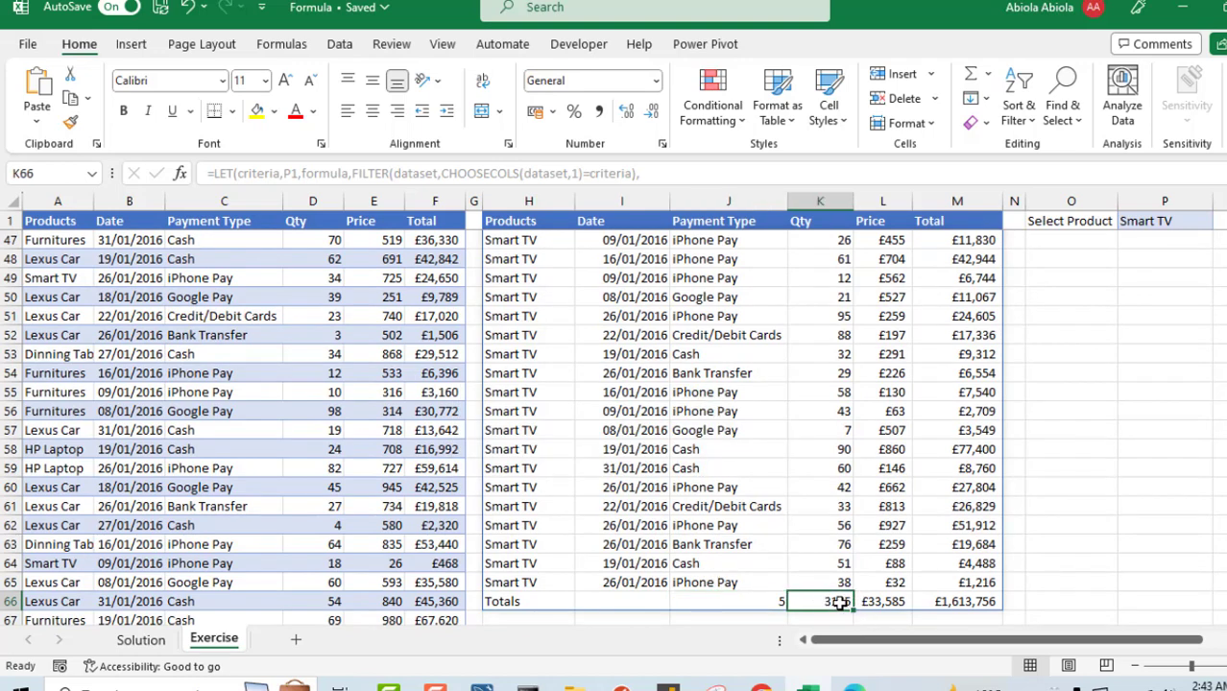
{"action": "left_click", "coordinate": [870, 602]}
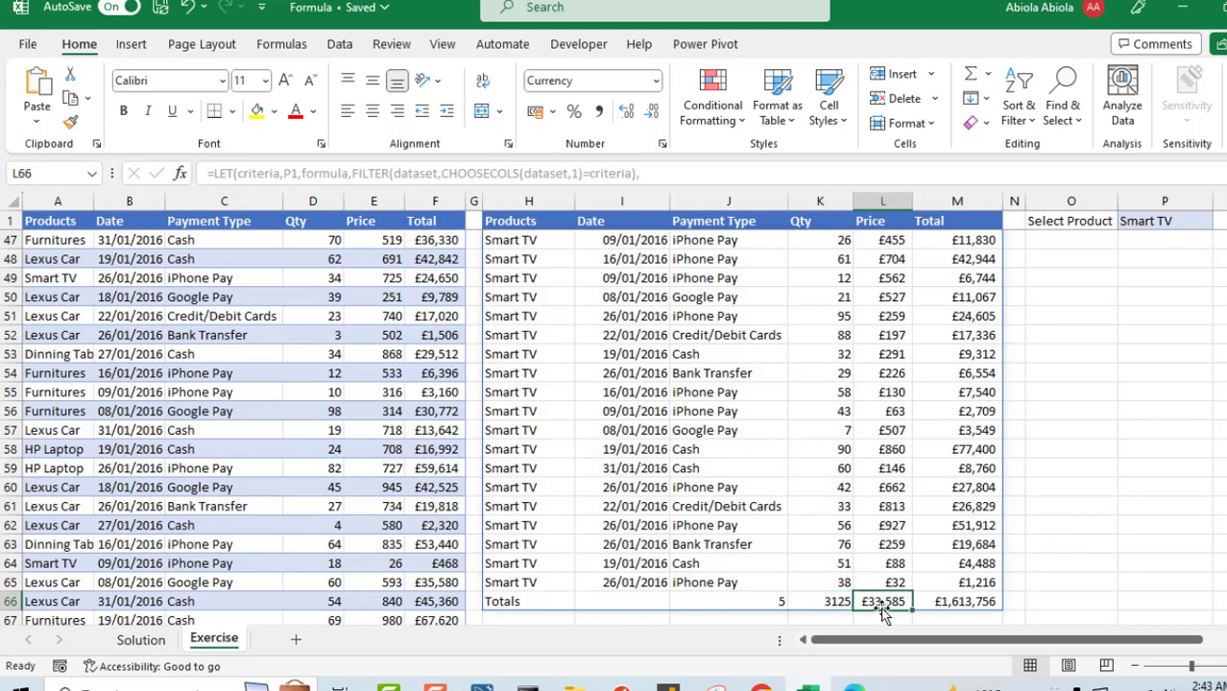
{"action": "left_click", "coordinate": [955, 601]}
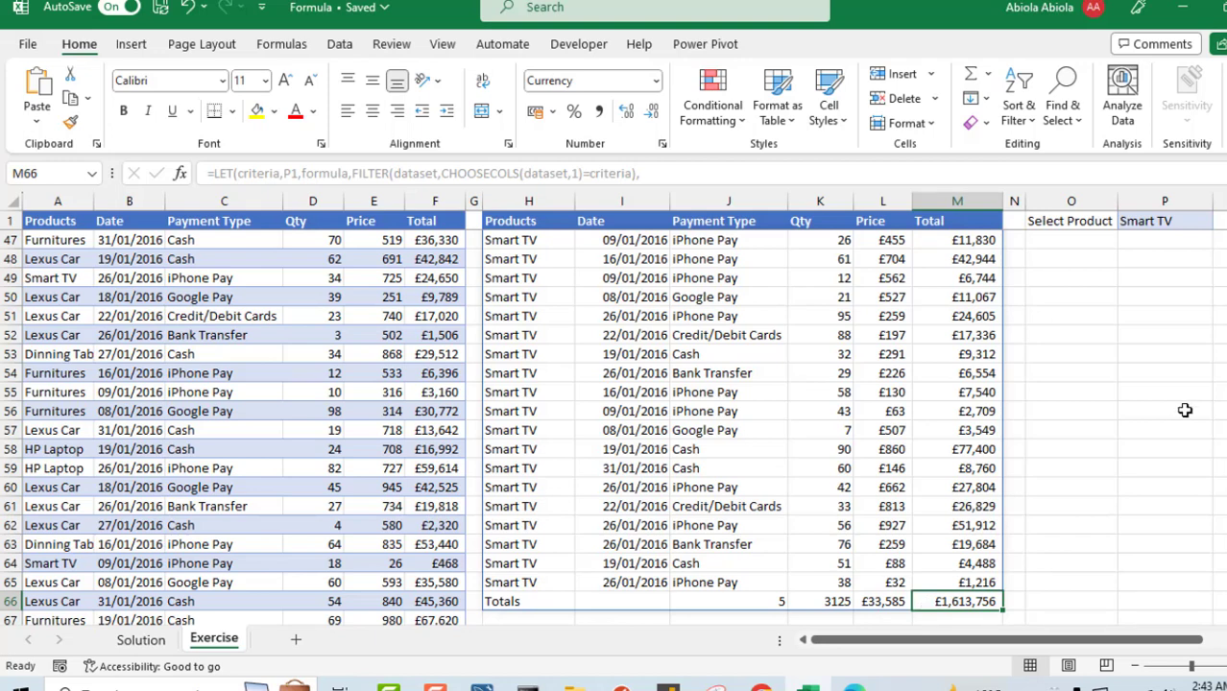
Set the selected product in P1 to Smartphone
{"action": "left_click", "coordinate": [1169, 220]}
{"action": "left_click", "coordinate": [1220, 221]}
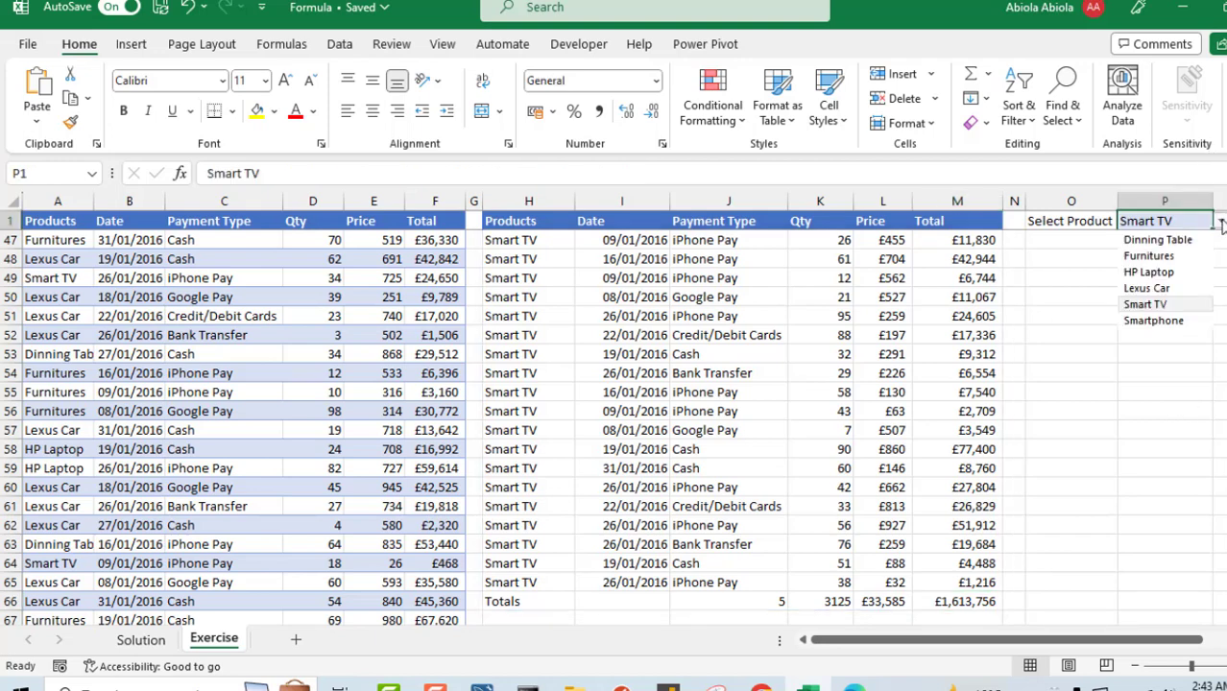
{"action": "left_click", "coordinate": [1152, 321]}
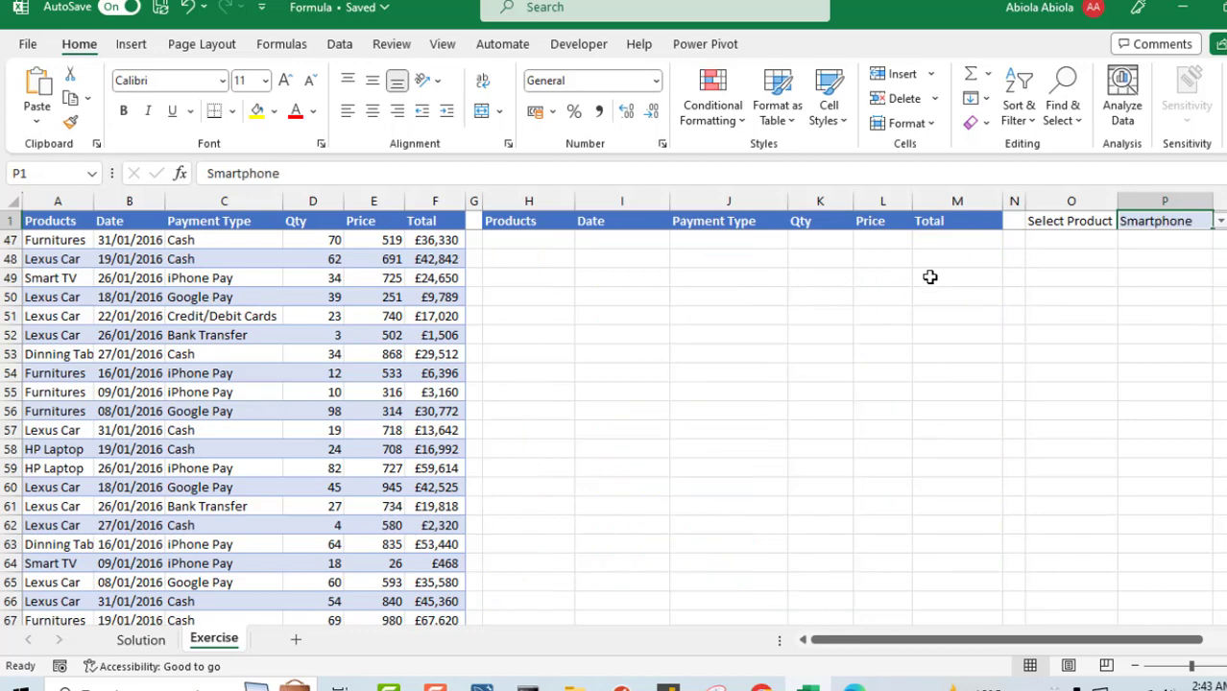
Examine the filtered Smartphone rows from the first record down to the Qty, Price and Total sums in their totals row
{"action": "left_click", "coordinate": [834, 340]}
{"action": "key", "text": "ctrl+Up"}
{"action": "key", "text": "ctrl+Up"}
{"action": "key", "text": "ctrl+Up"}
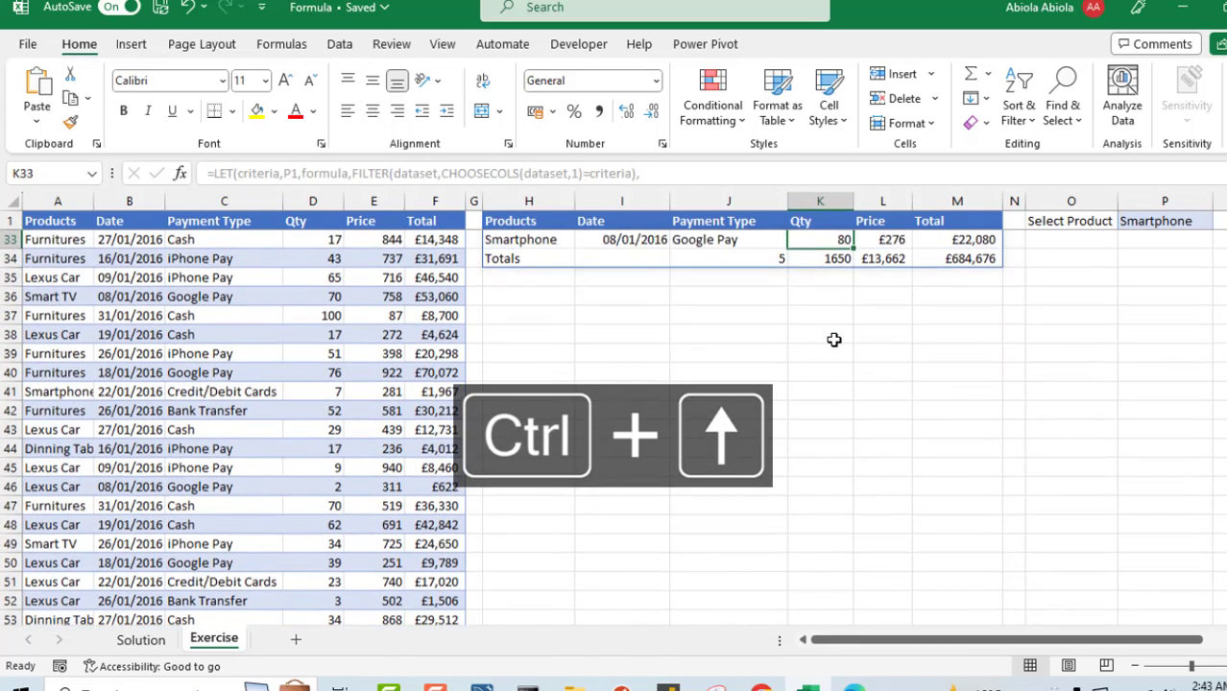
{"action": "key", "text": "Down"}
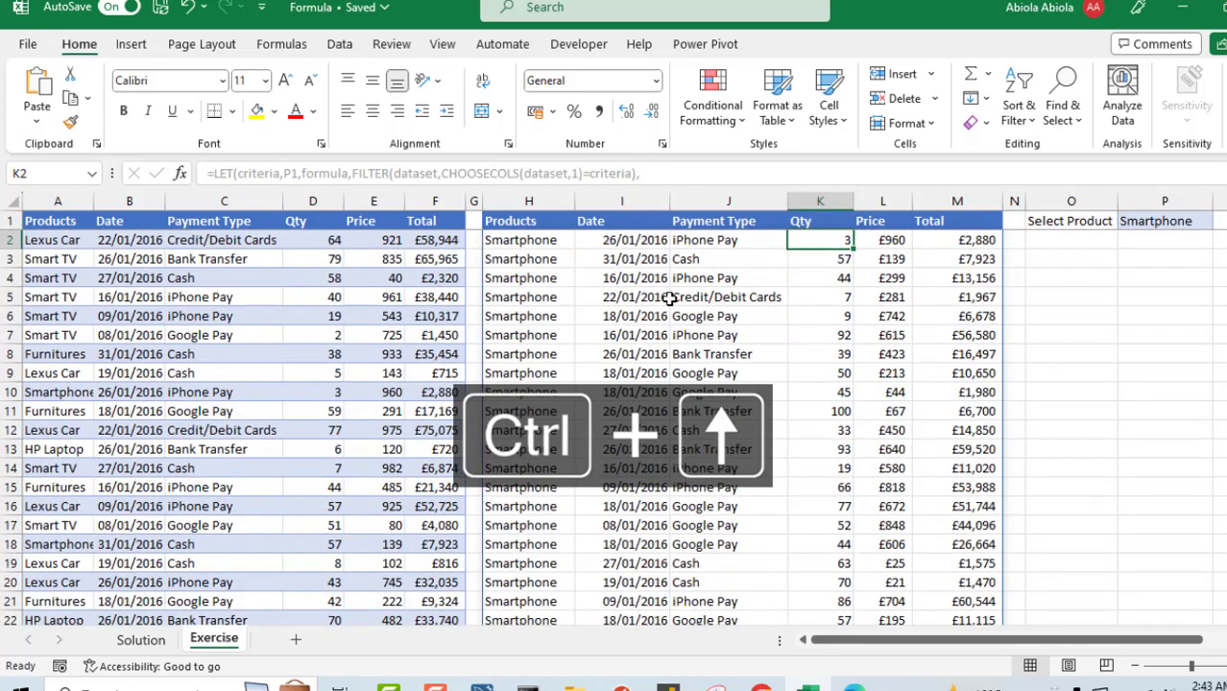
{"action": "left_click", "coordinate": [518, 243]}
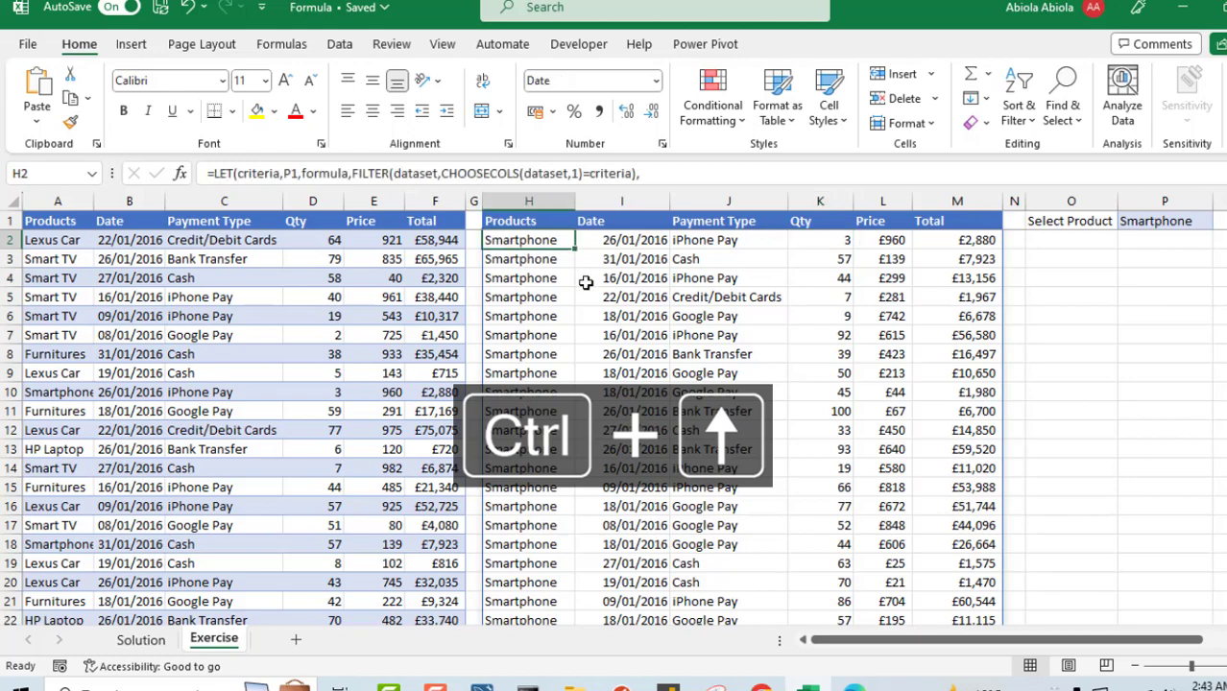
{"action": "key", "text": "ctrl+Down"}
{"action": "key", "text": "Down"}
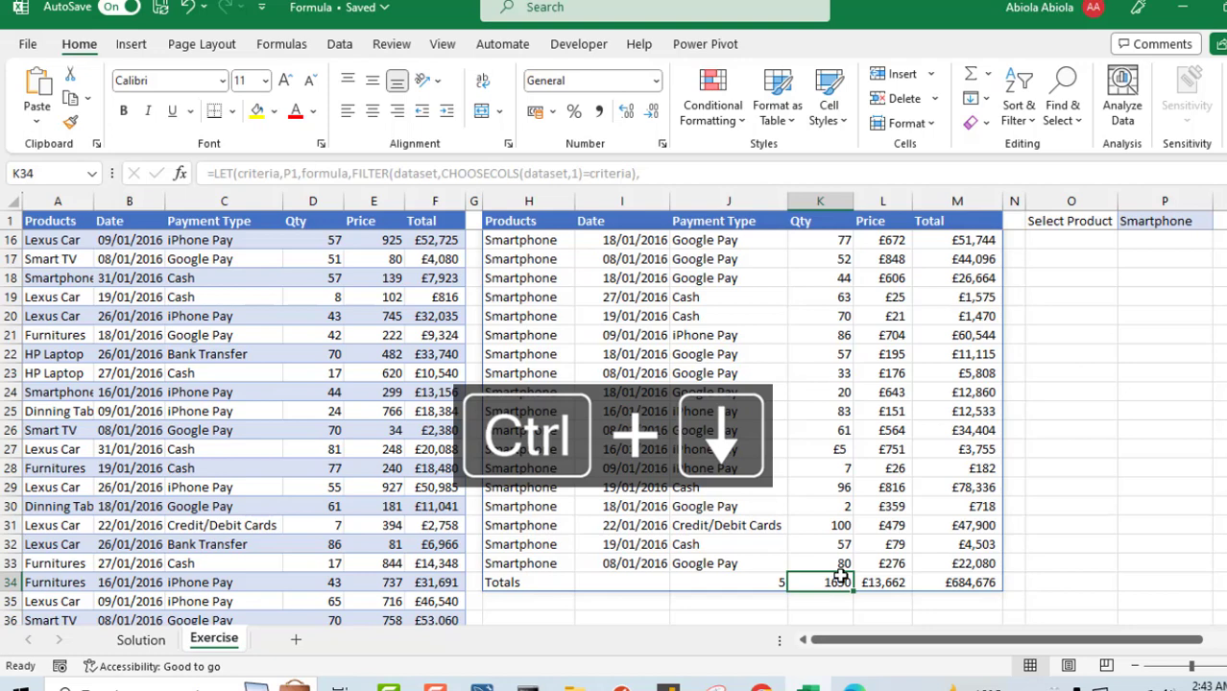
{"action": "left_click", "coordinate": [879, 582]}
{"action": "left_click", "coordinate": [945, 583]}
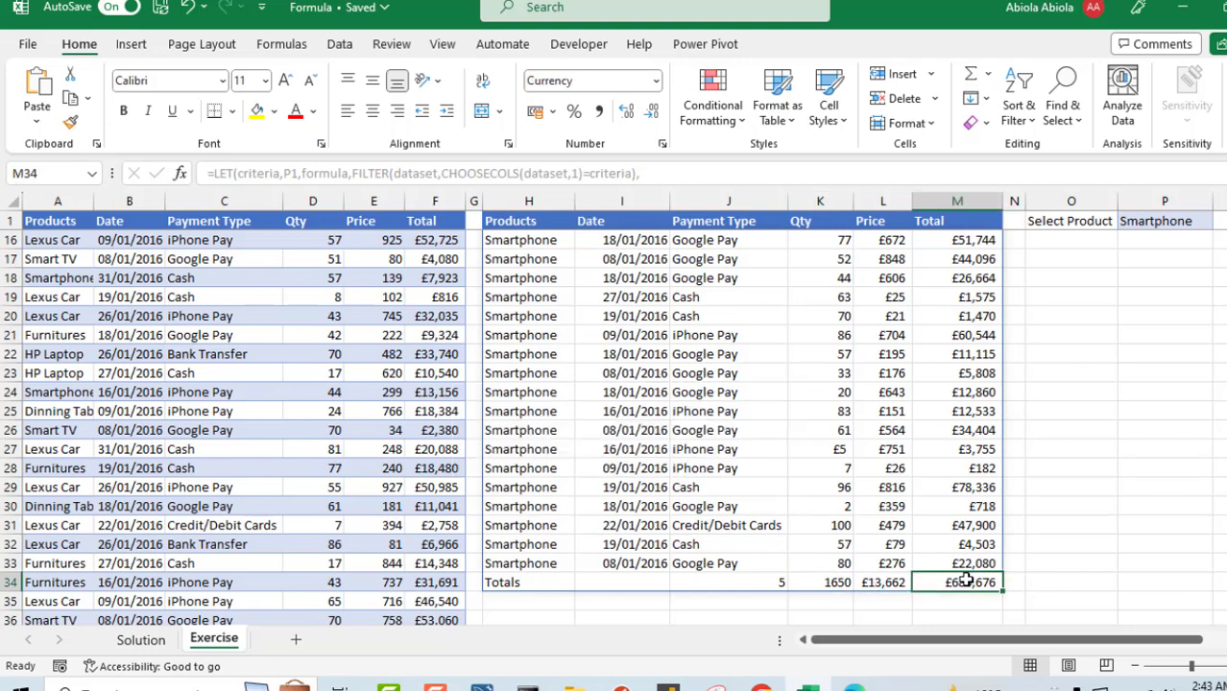
{"action": "key", "text": "ctrl+Up"}
{"action": "key", "text": "Down"}
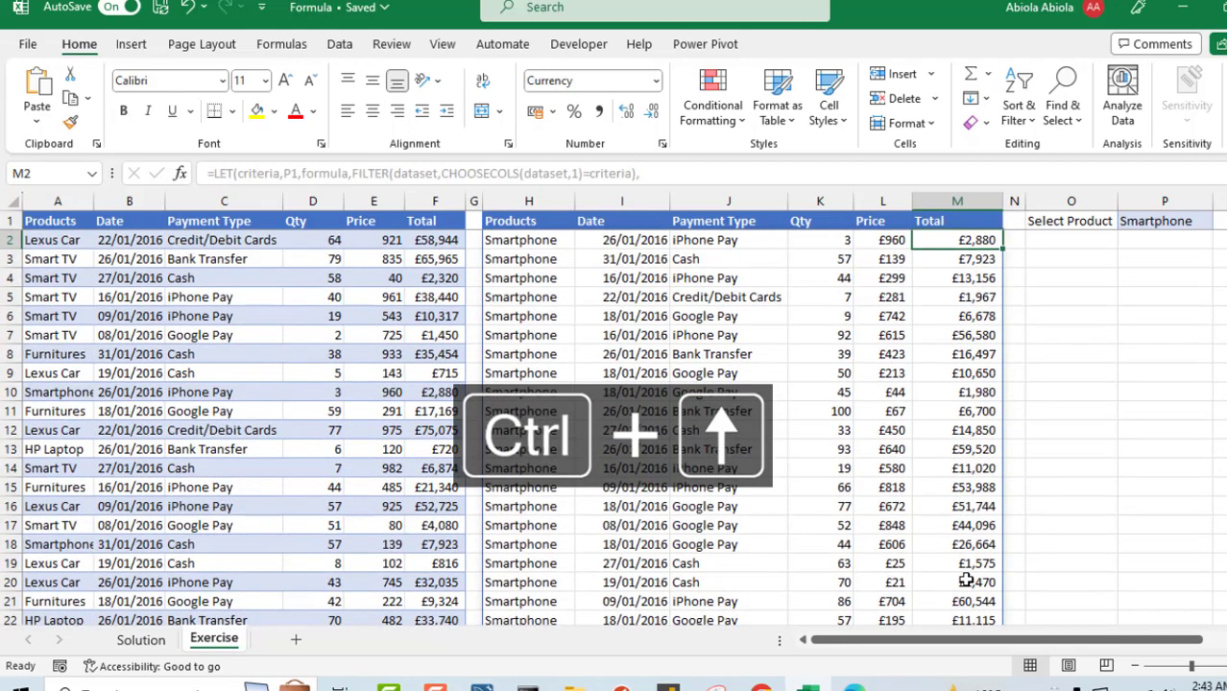
Review each CHOOSECOLS call in the H2 LET formula, from the FILTER criteria through SumofTotal, keeping the formula as is
{"action": "double_click", "coordinate": [543, 240]}
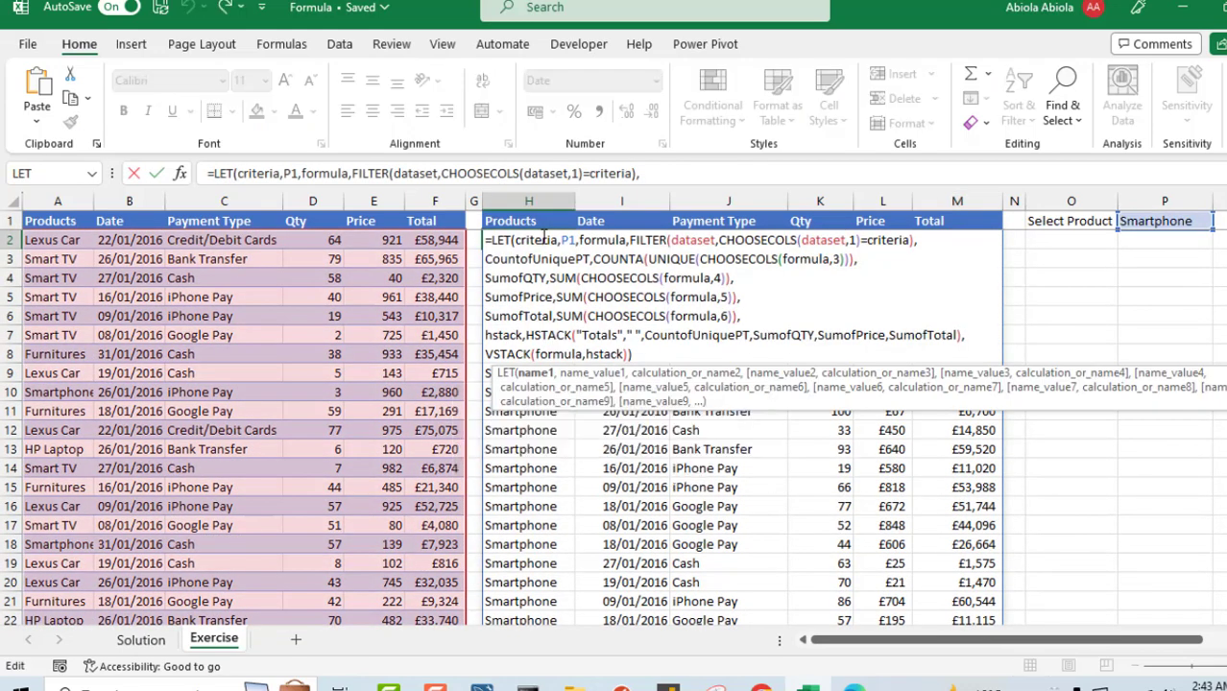
{"action": "double_click", "coordinate": [727, 244]}
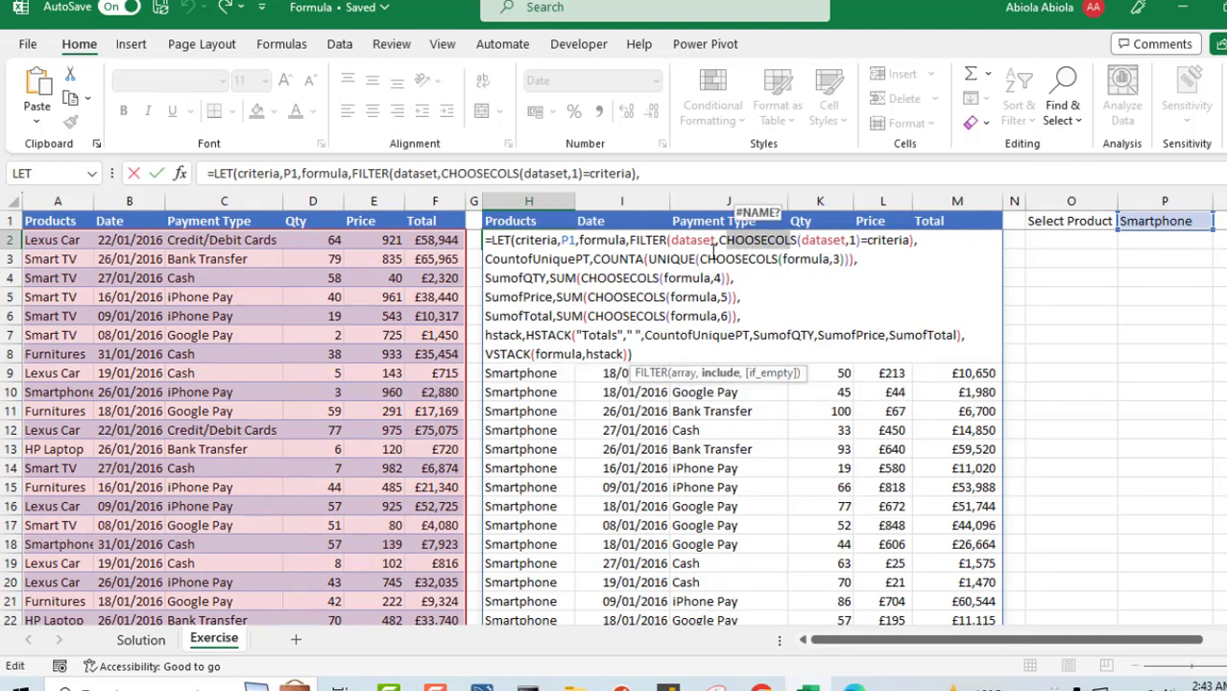
{"action": "double_click", "coordinate": [722, 259]}
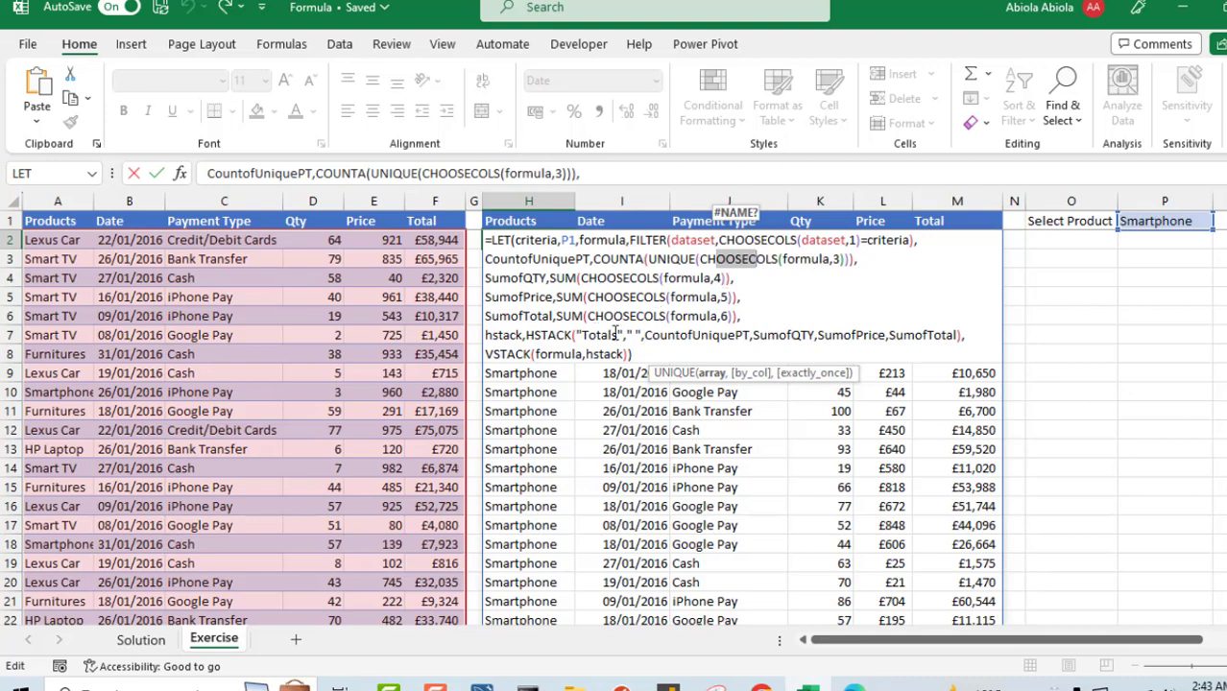
{"action": "double_click", "coordinate": [659, 278]}
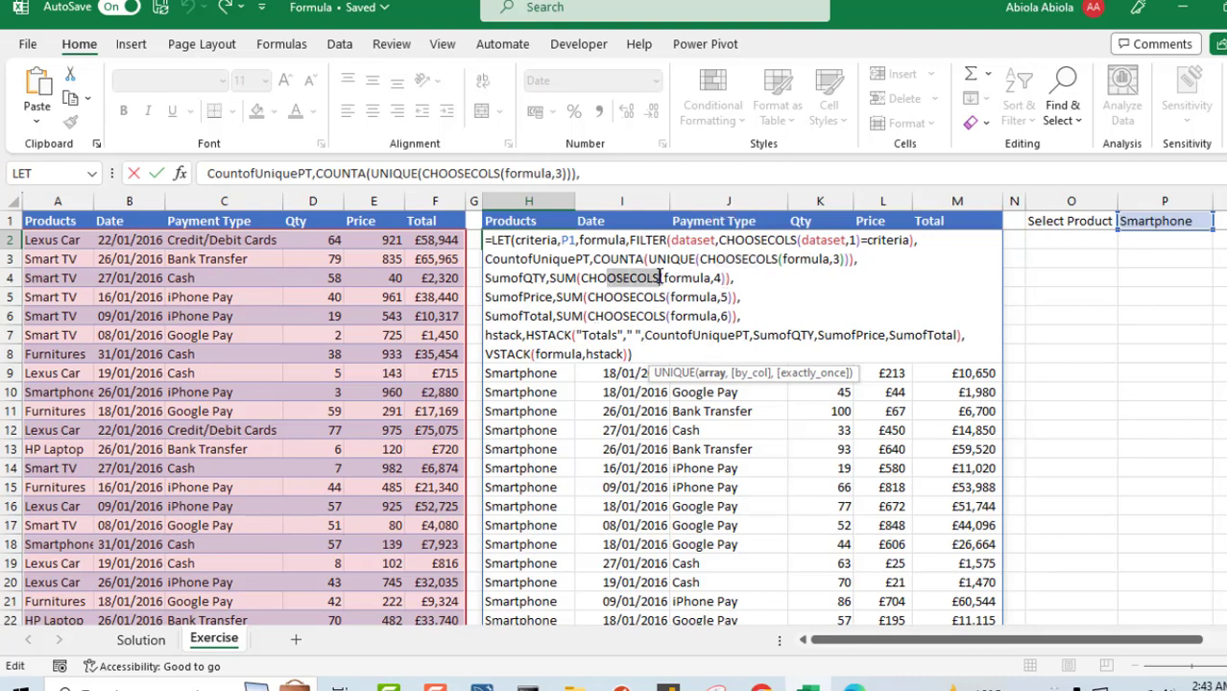
{"action": "left_click_drag", "start_coordinate": [615, 298], "coordinate": [643, 318]}
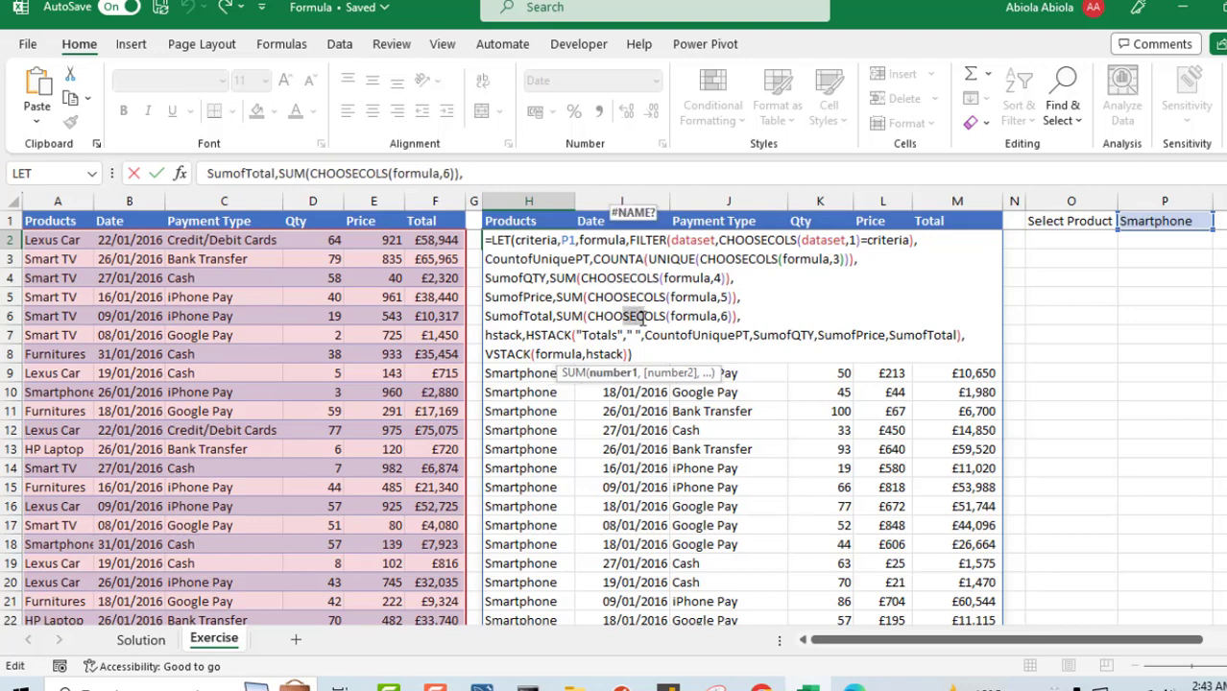
{"action": "key", "text": "ctrl+Return"}
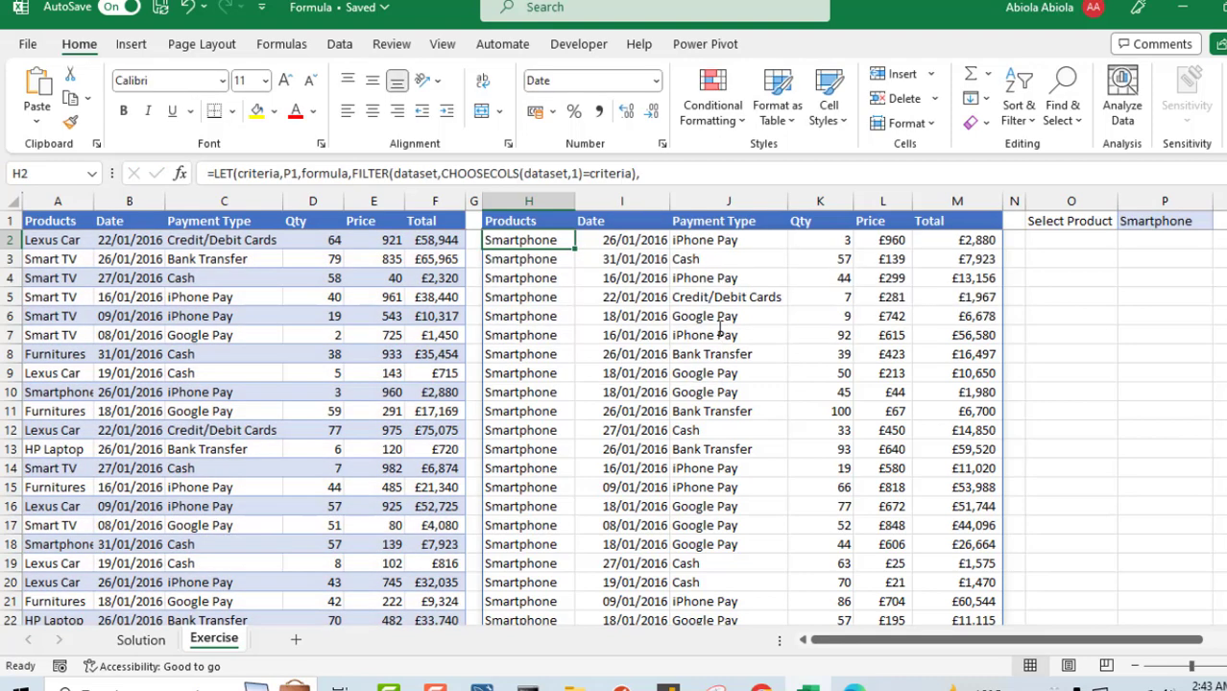